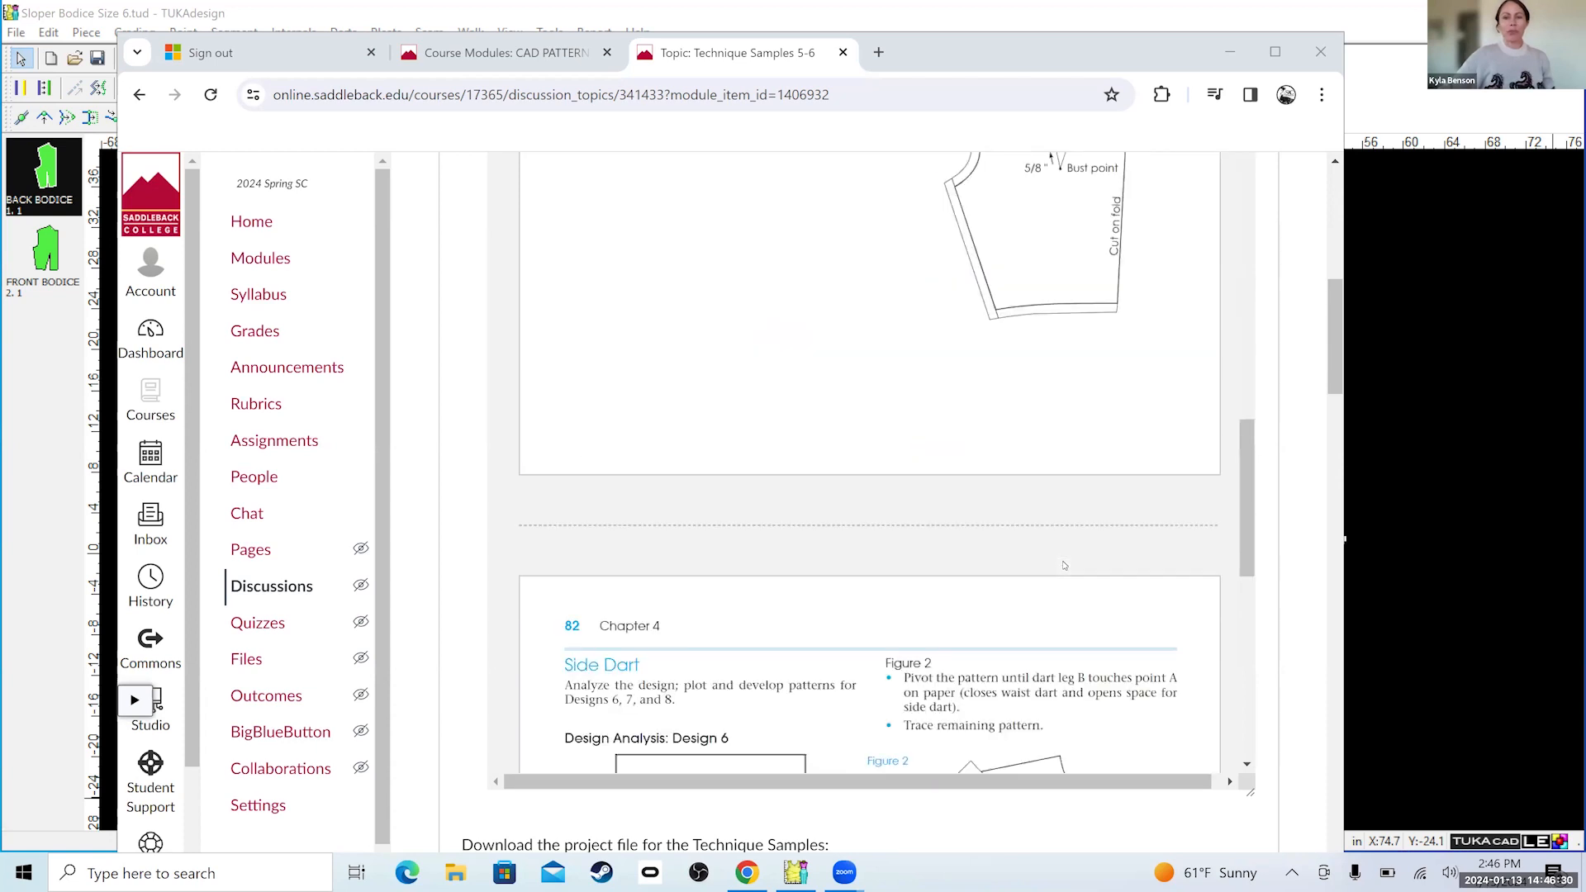
{"action": "scroll", "coordinate": [1048, 556], "scroll_direction": "down", "scroll_amount": 6}
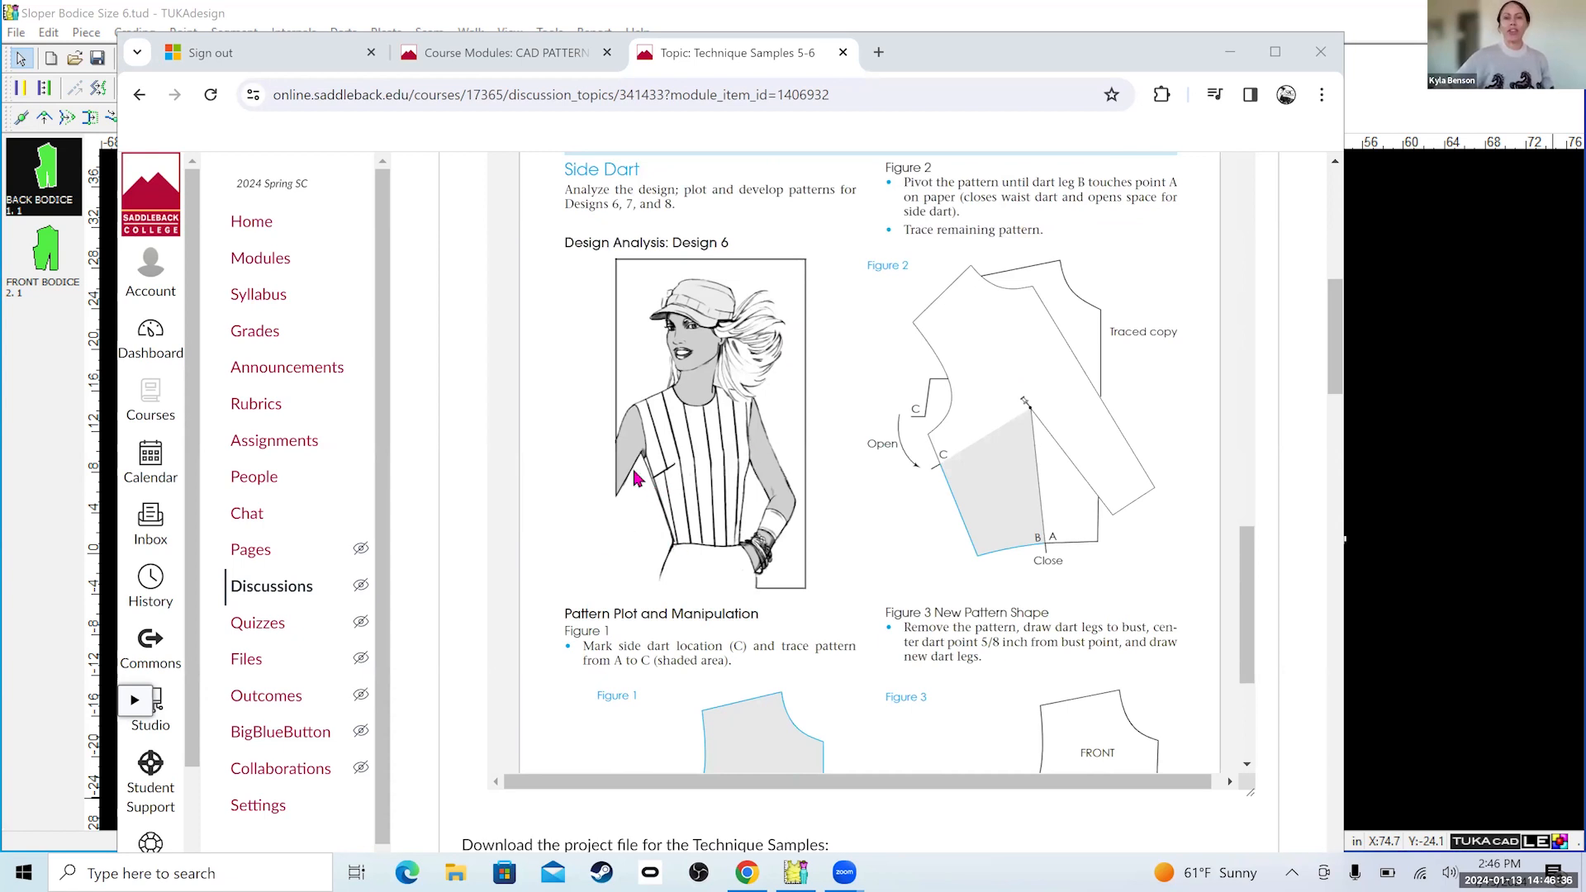
Review the textbook's pivotal-transfer instructions and figures for the mid-neck dart and side dart in the course discussion.
{"action": "scroll", "coordinate": [635, 479], "scroll_direction": "up", "scroll_amount": 10}
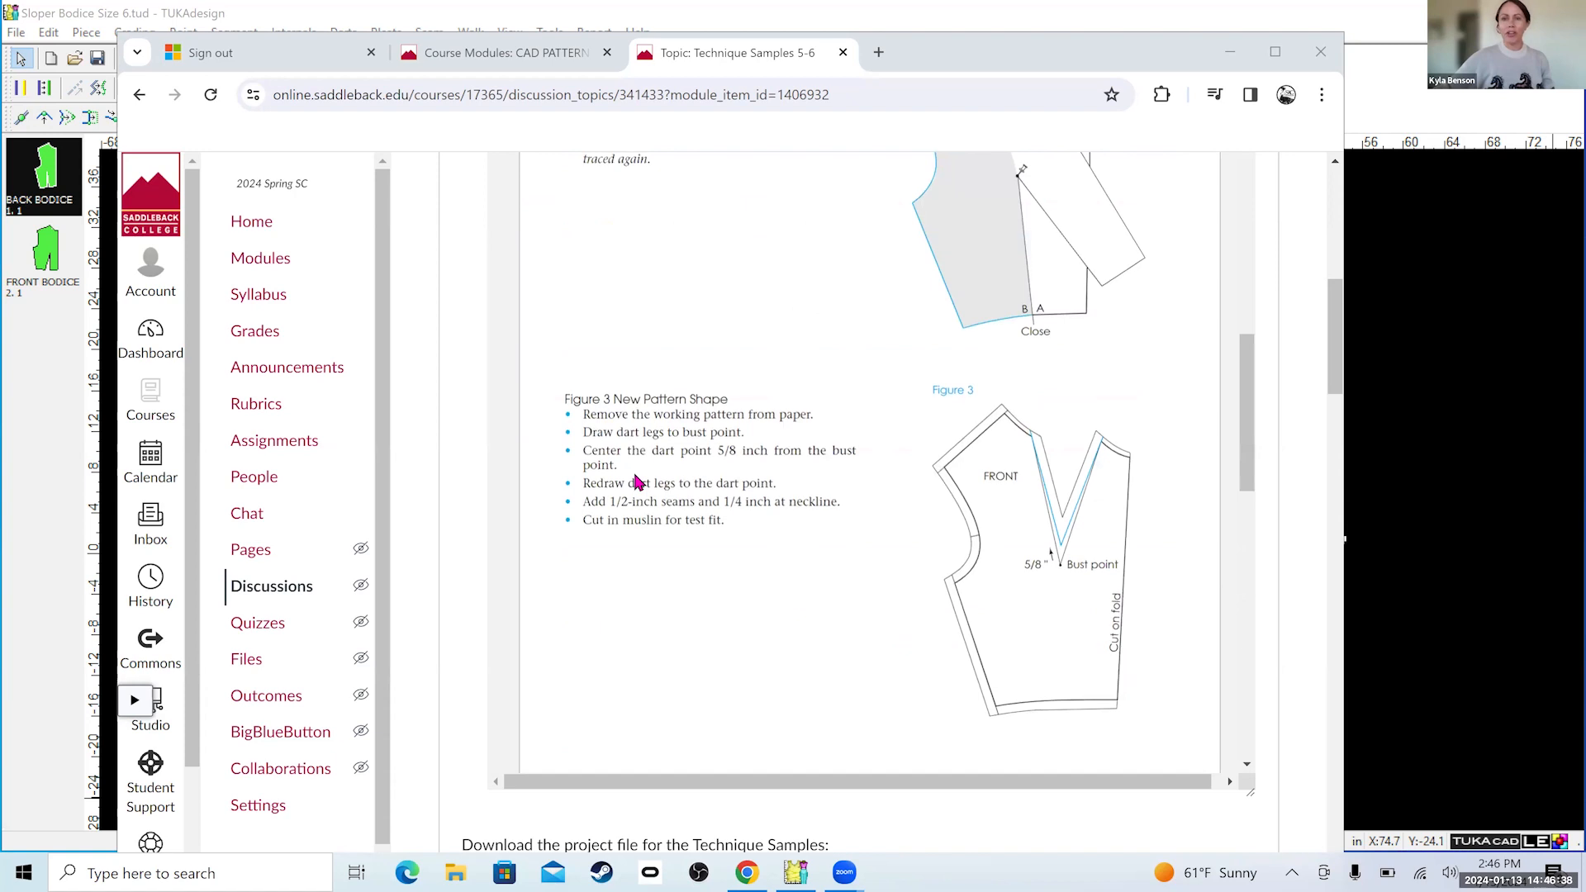
{"action": "scroll", "coordinate": [638, 483], "scroll_direction": "up", "scroll_amount": 6}
{"action": "scroll", "coordinate": [637, 486], "scroll_direction": "down", "scroll_amount": 2}
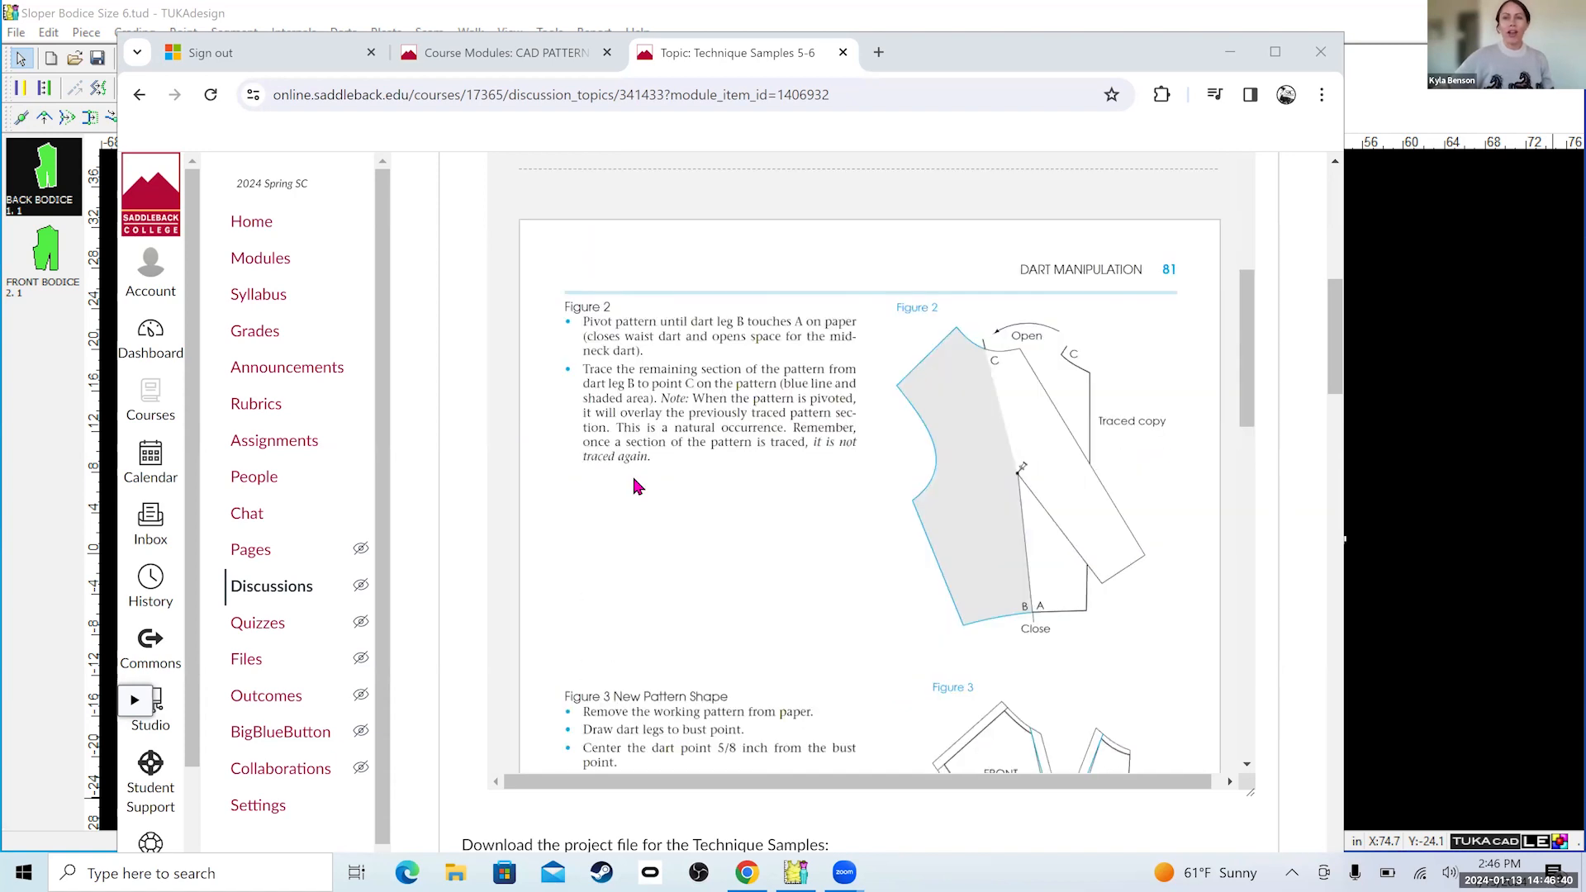
{"action": "scroll", "coordinate": [636, 483], "scroll_direction": "up", "scroll_amount": 8}
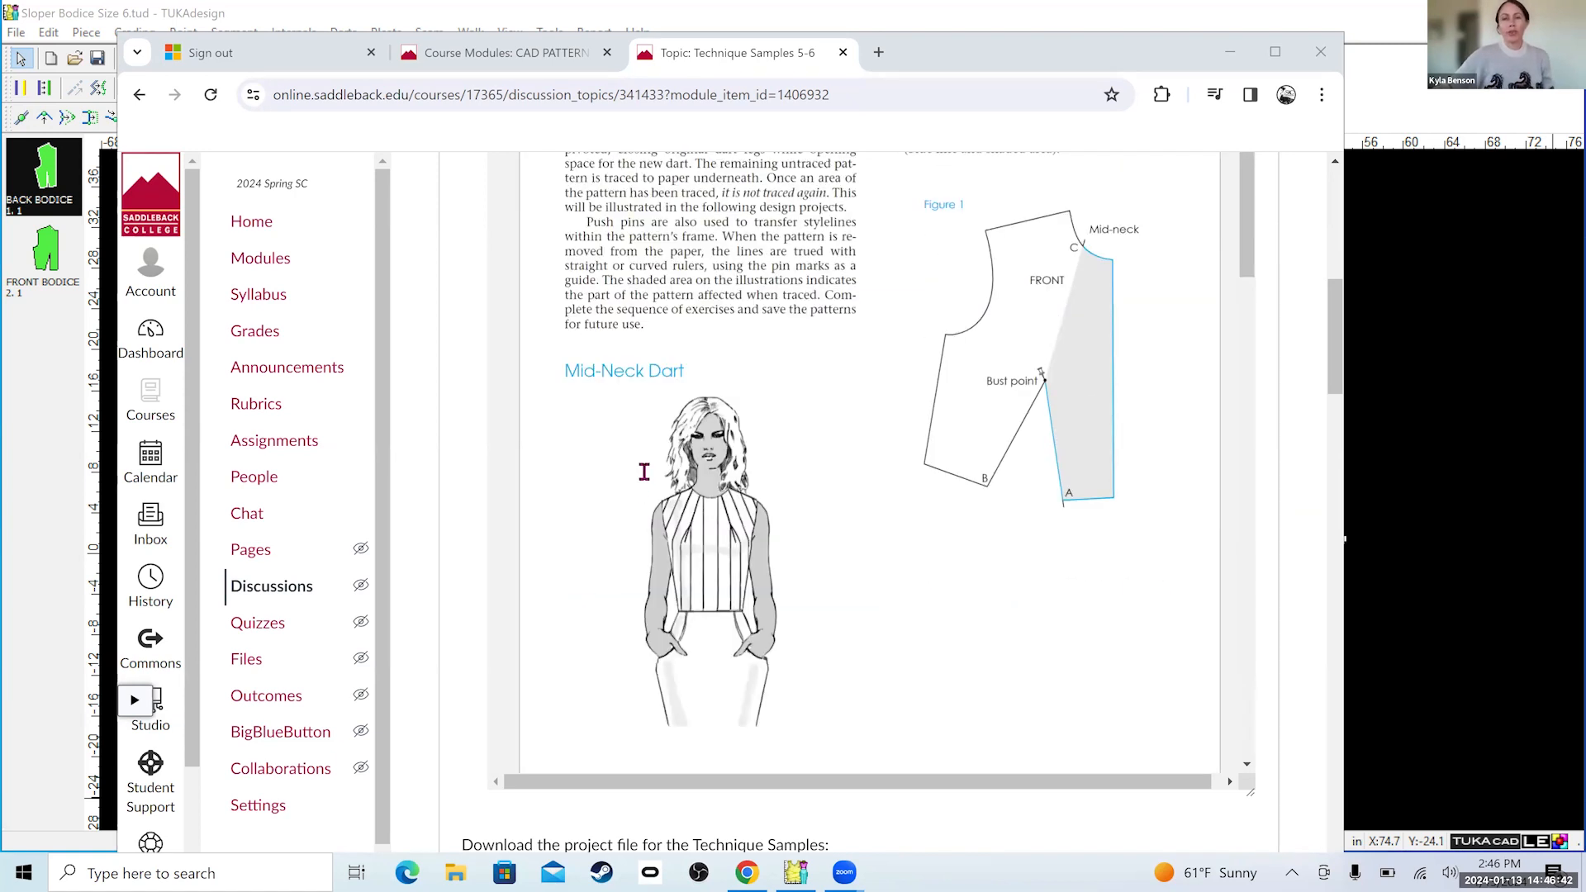
{"action": "scroll", "coordinate": [643, 471], "scroll_direction": "up", "scroll_amount": 2}
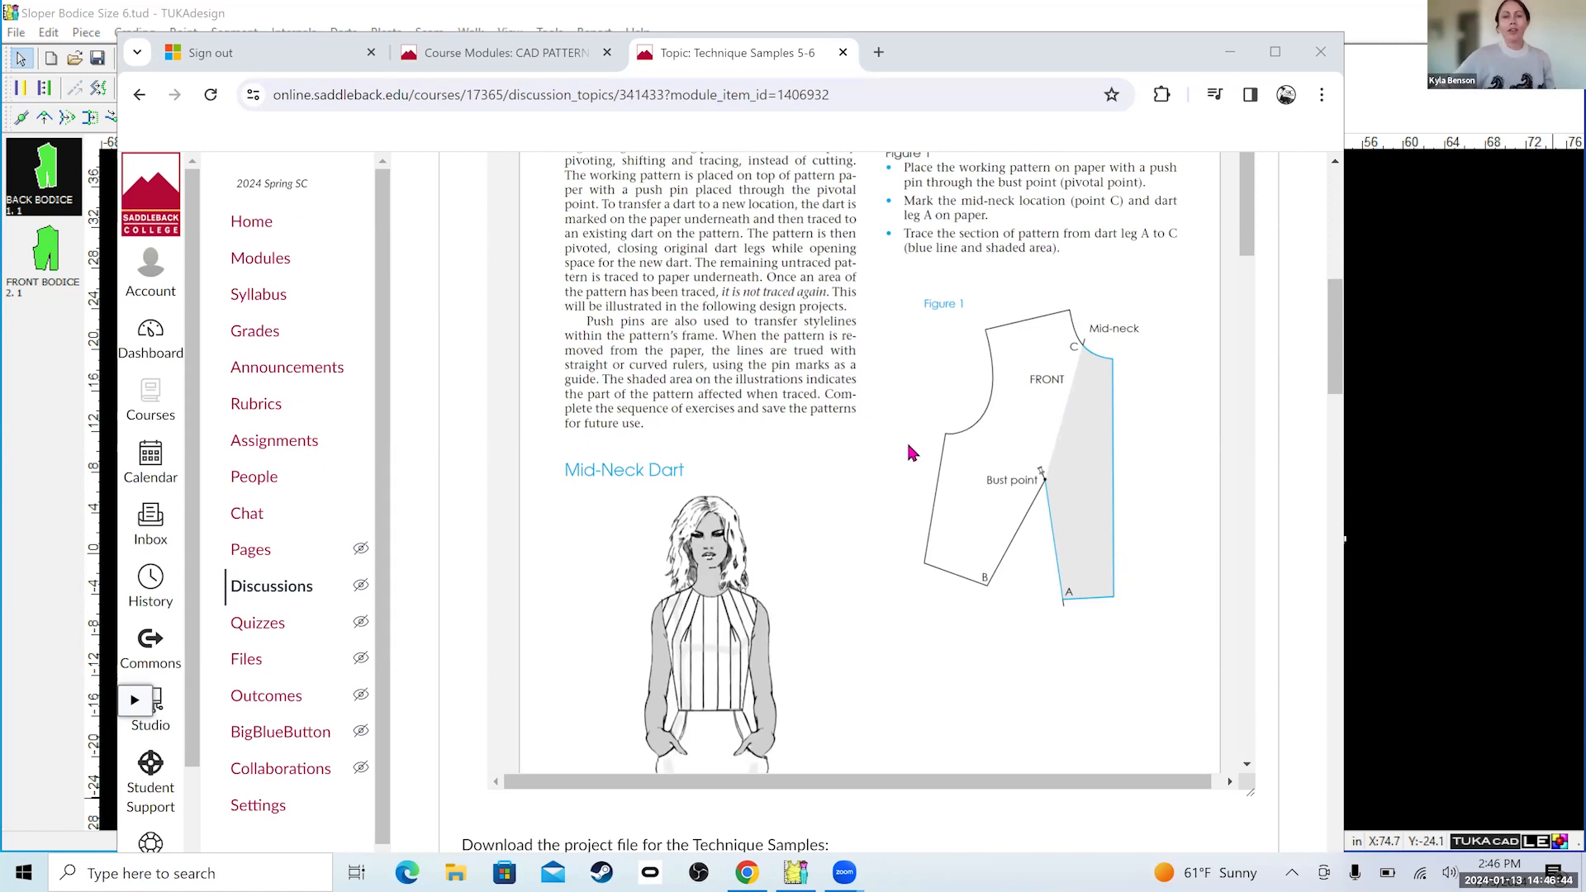
{"action": "scroll", "coordinate": [909, 447], "scroll_direction": "down", "scroll_amount": 4}
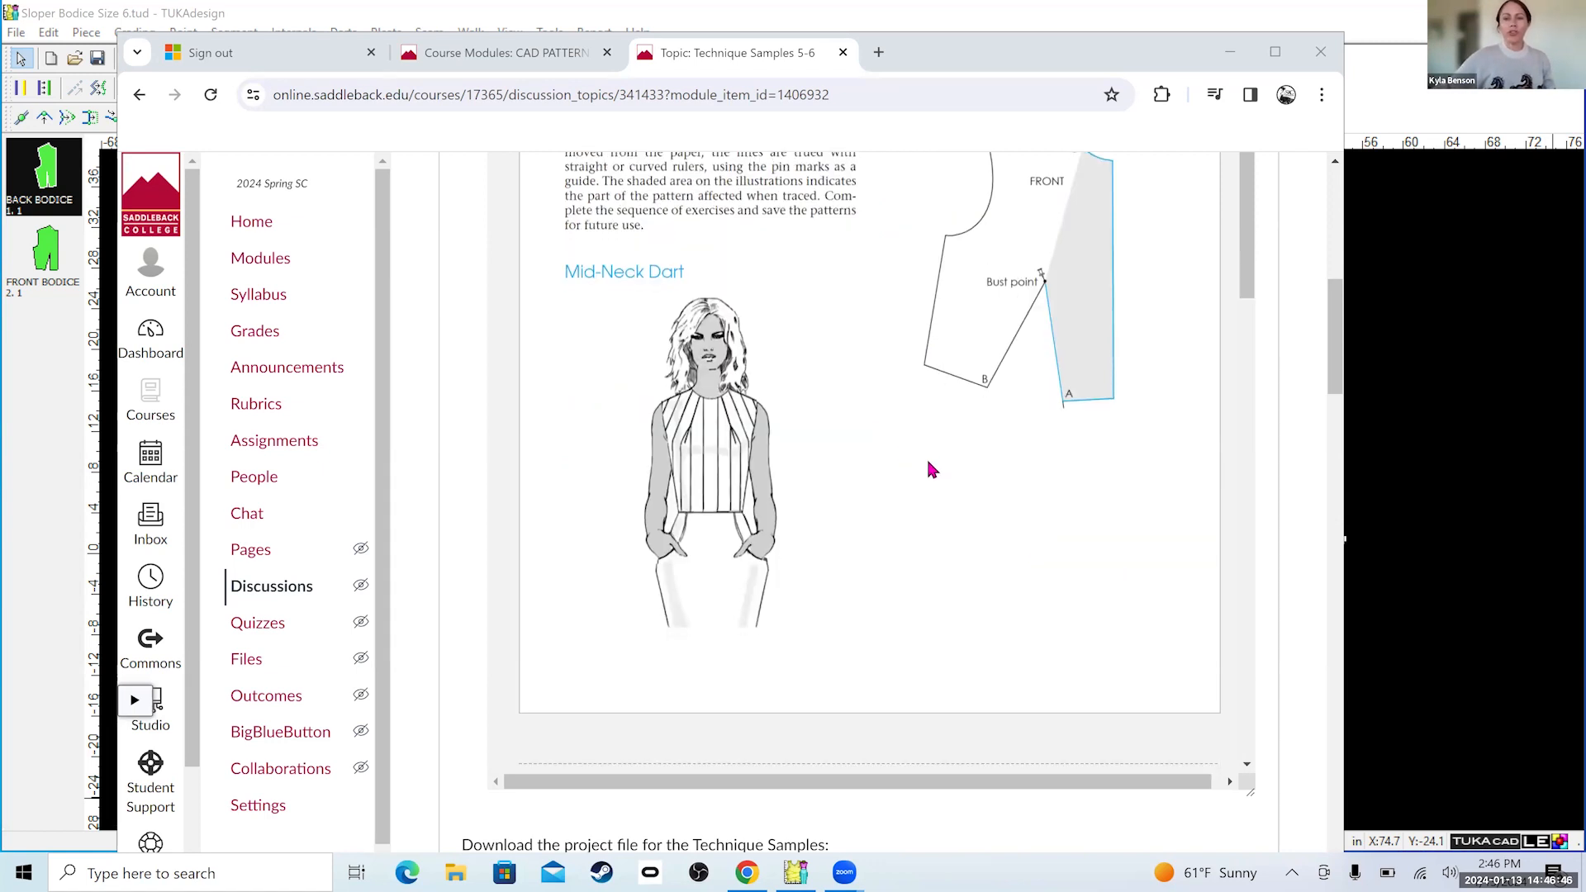
{"action": "scroll", "coordinate": [1024, 474], "scroll_direction": "up", "scroll_amount": 2}
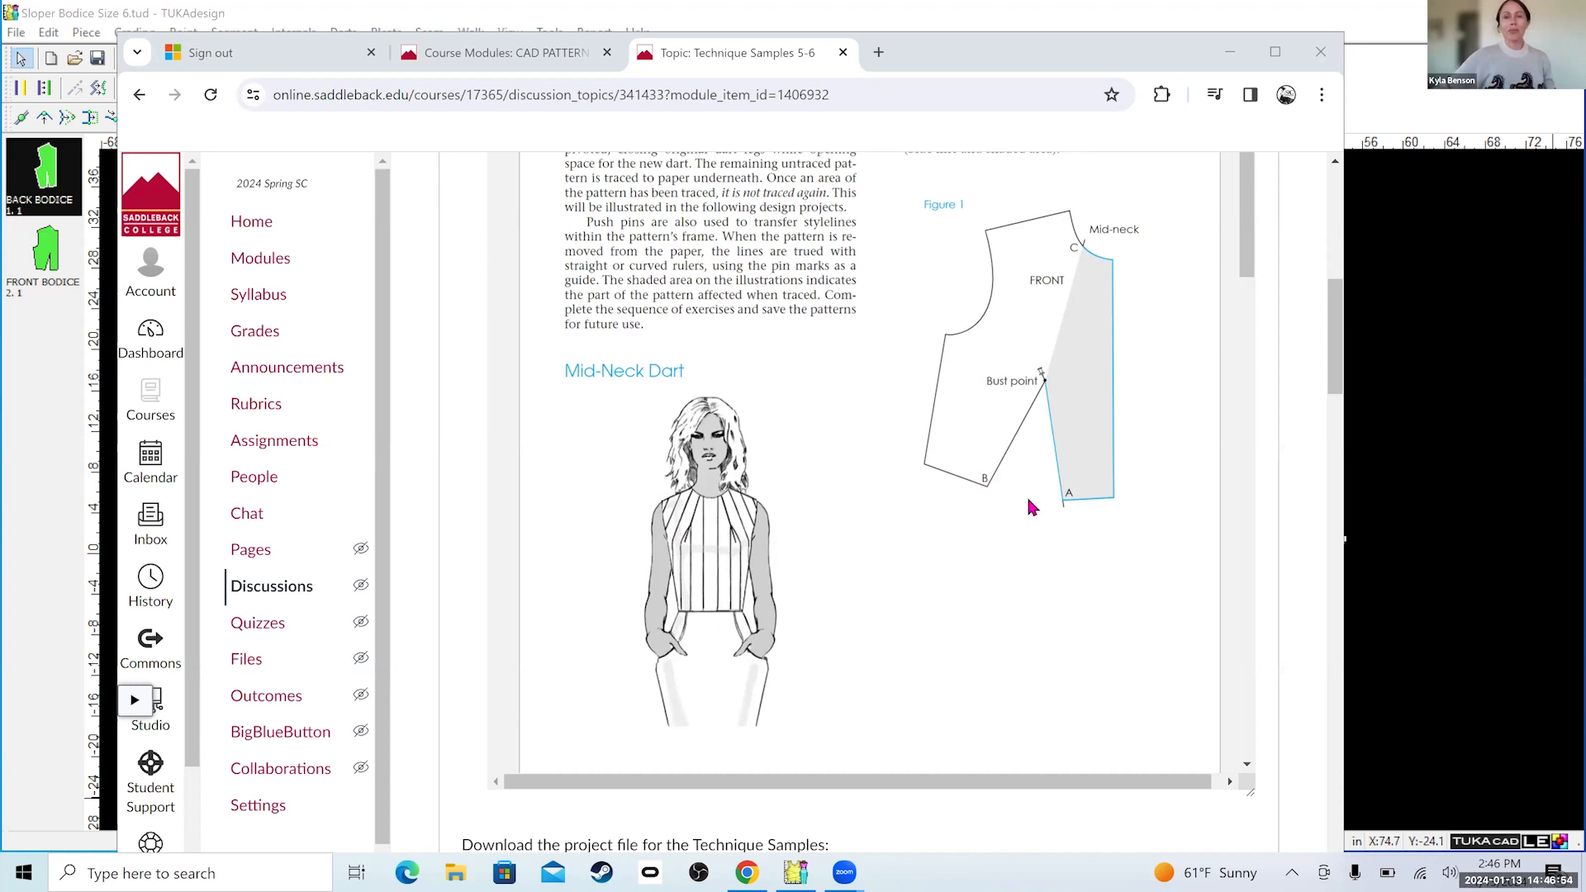
{"action": "scroll", "coordinate": [1014, 502], "scroll_direction": "up", "scroll_amount": 5}
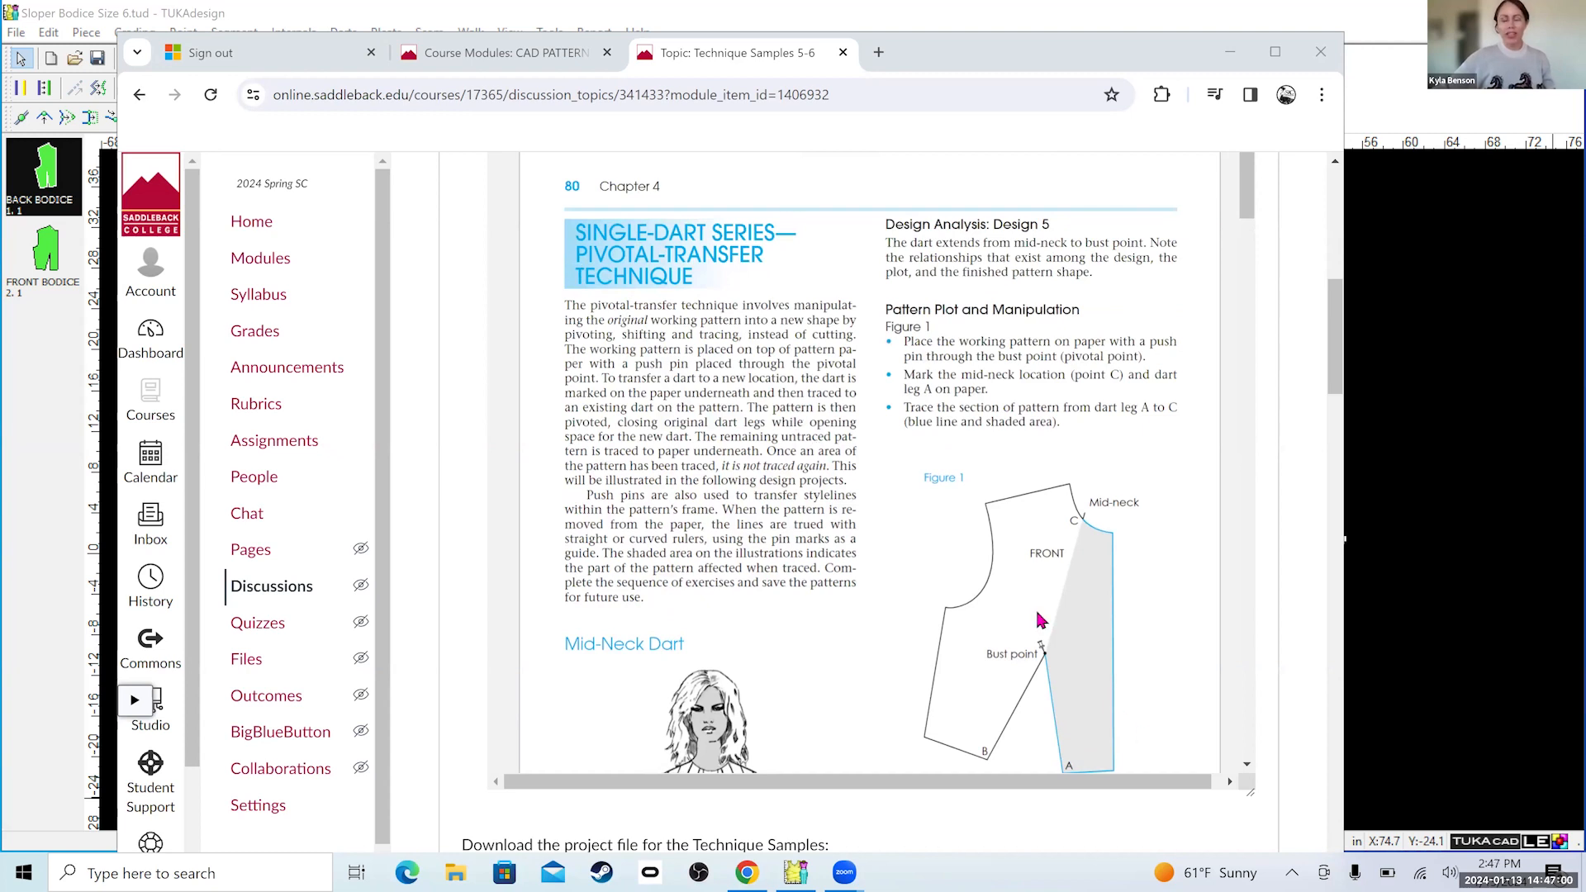
{"action": "scroll", "coordinate": [1039, 618], "scroll_direction": "down", "scroll_amount": 3}
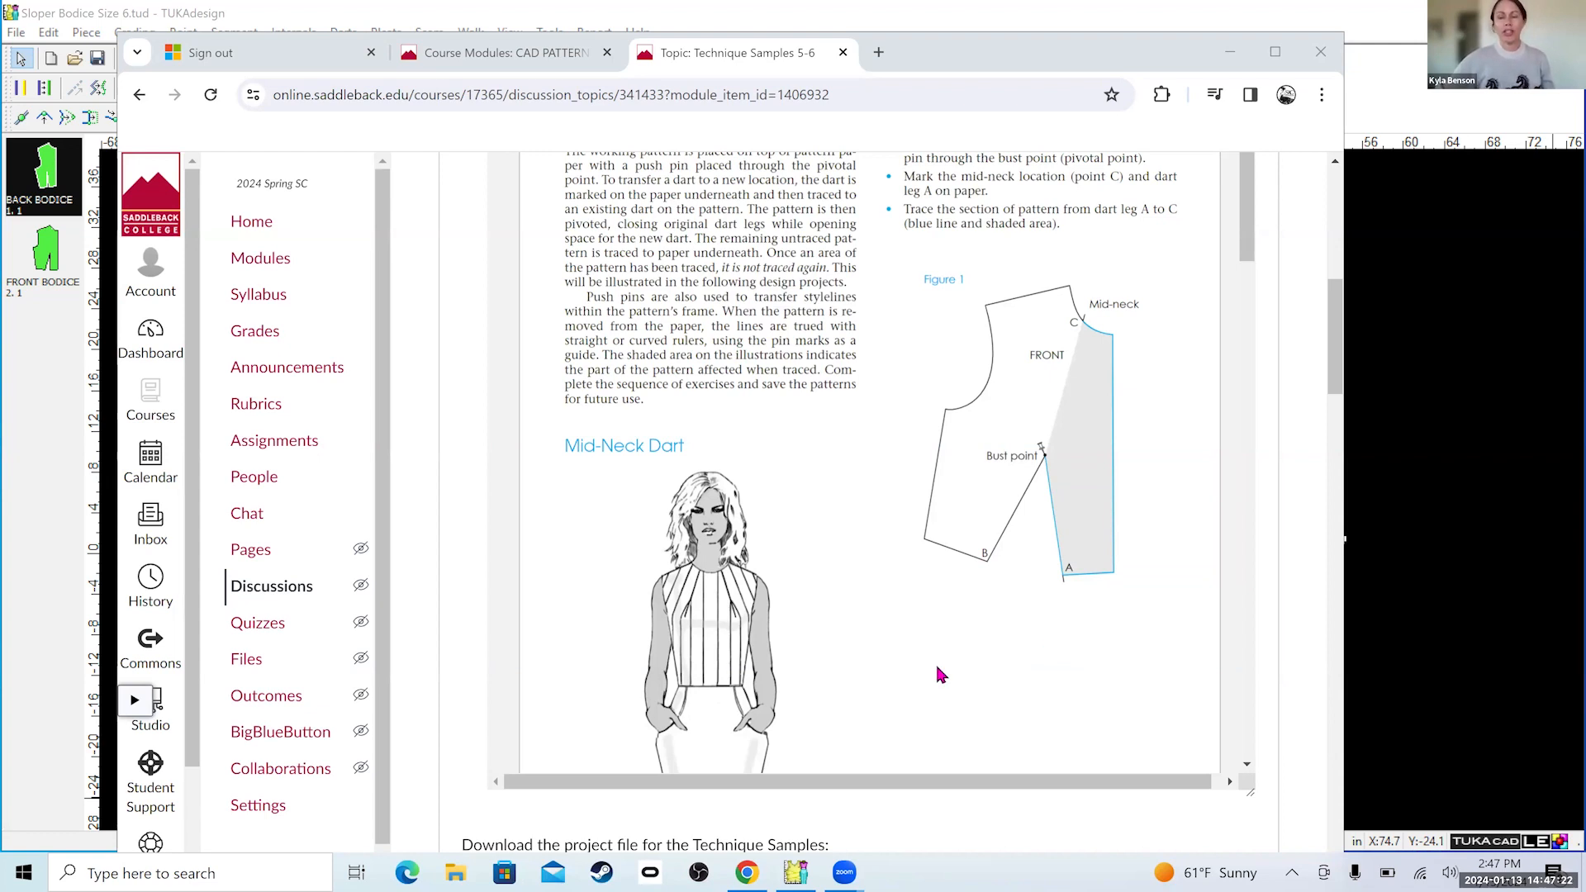
{"action": "scroll", "coordinate": [935, 670], "scroll_direction": "down", "scroll_amount": 1}
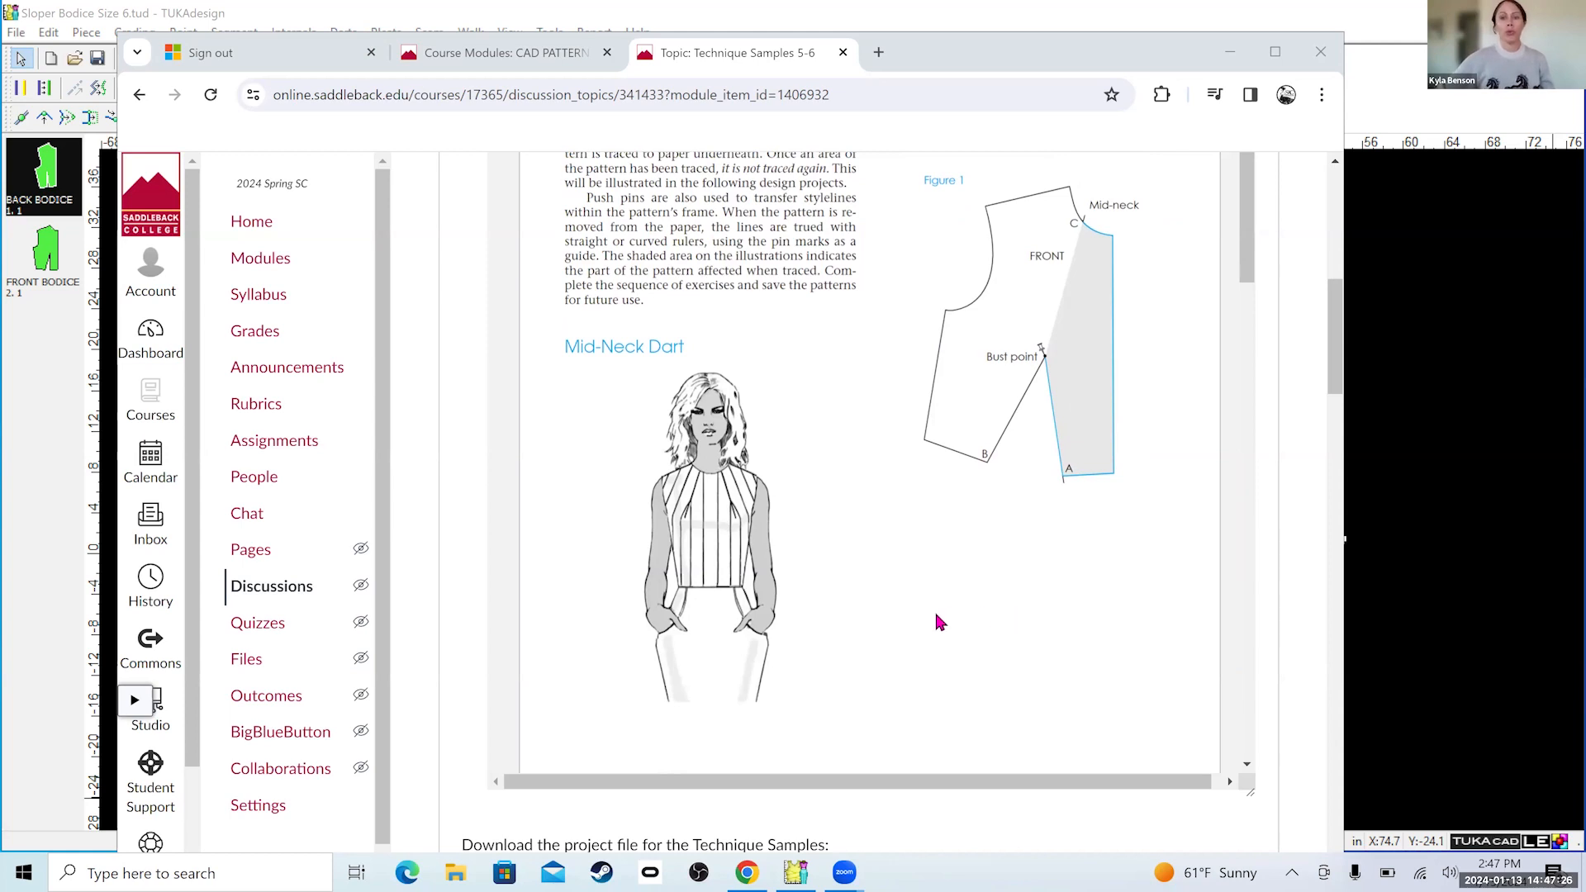
{"action": "scroll", "coordinate": [994, 512], "scroll_direction": "up", "scroll_amount": 1}
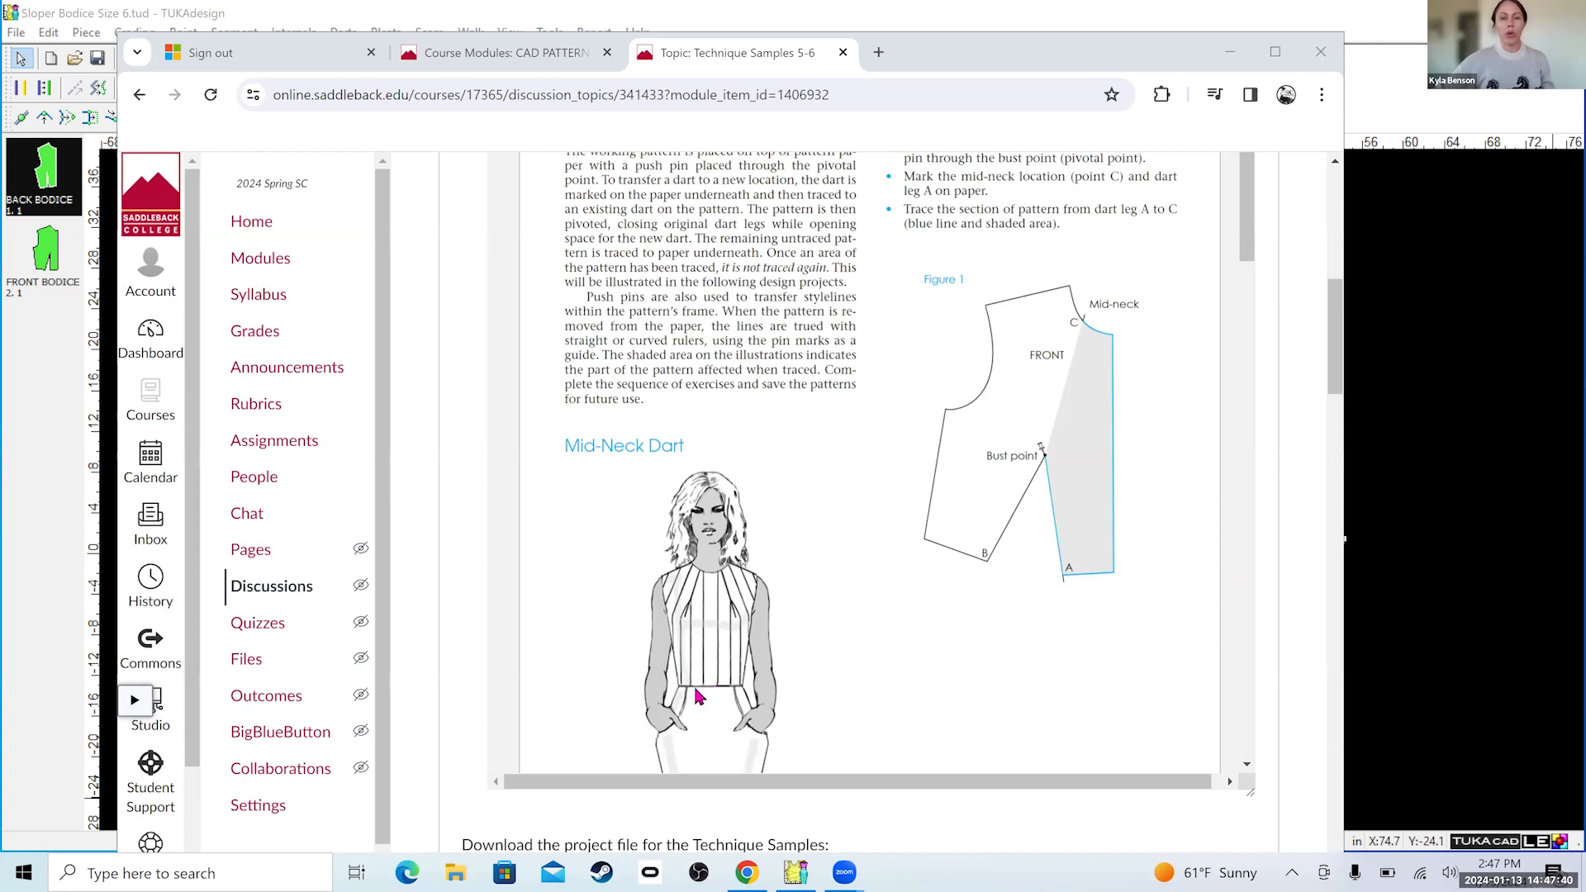
Switch to TUKAdesign and draft an internal line on the front bodice from the waist dart point to mid-neck, creating point connections at both ends.
{"action": "left_click", "coordinate": [1426, 596]}
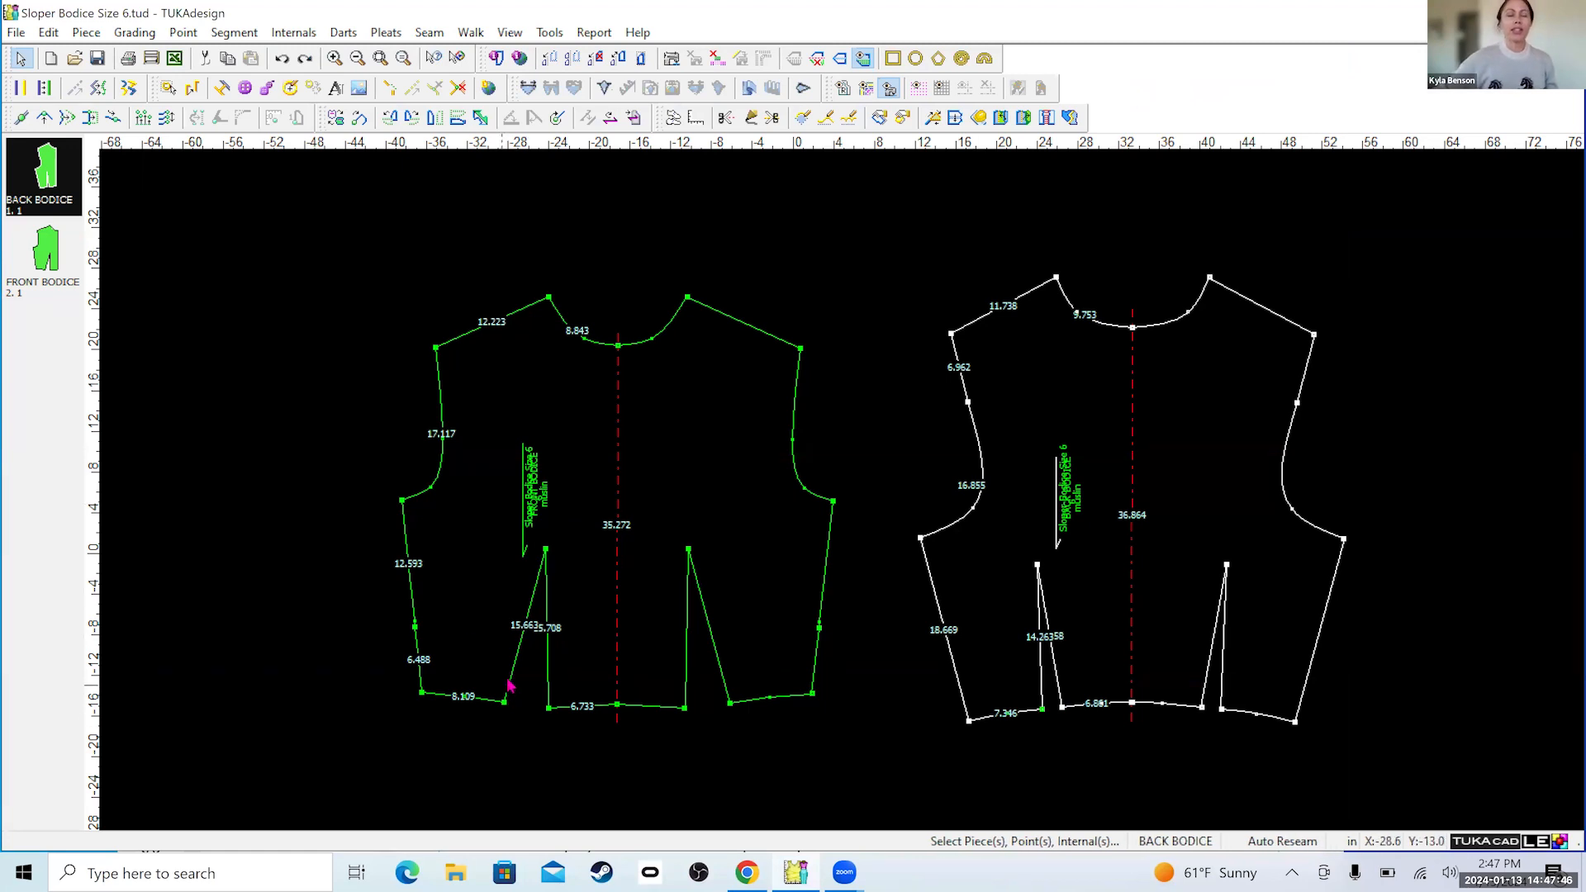
{"action": "scroll", "coordinate": [505, 694], "scroll_direction": "up", "scroll_amount": 1}
{"action": "scroll", "coordinate": [941, 310], "scroll_direction": "down", "scroll_amount": 1}
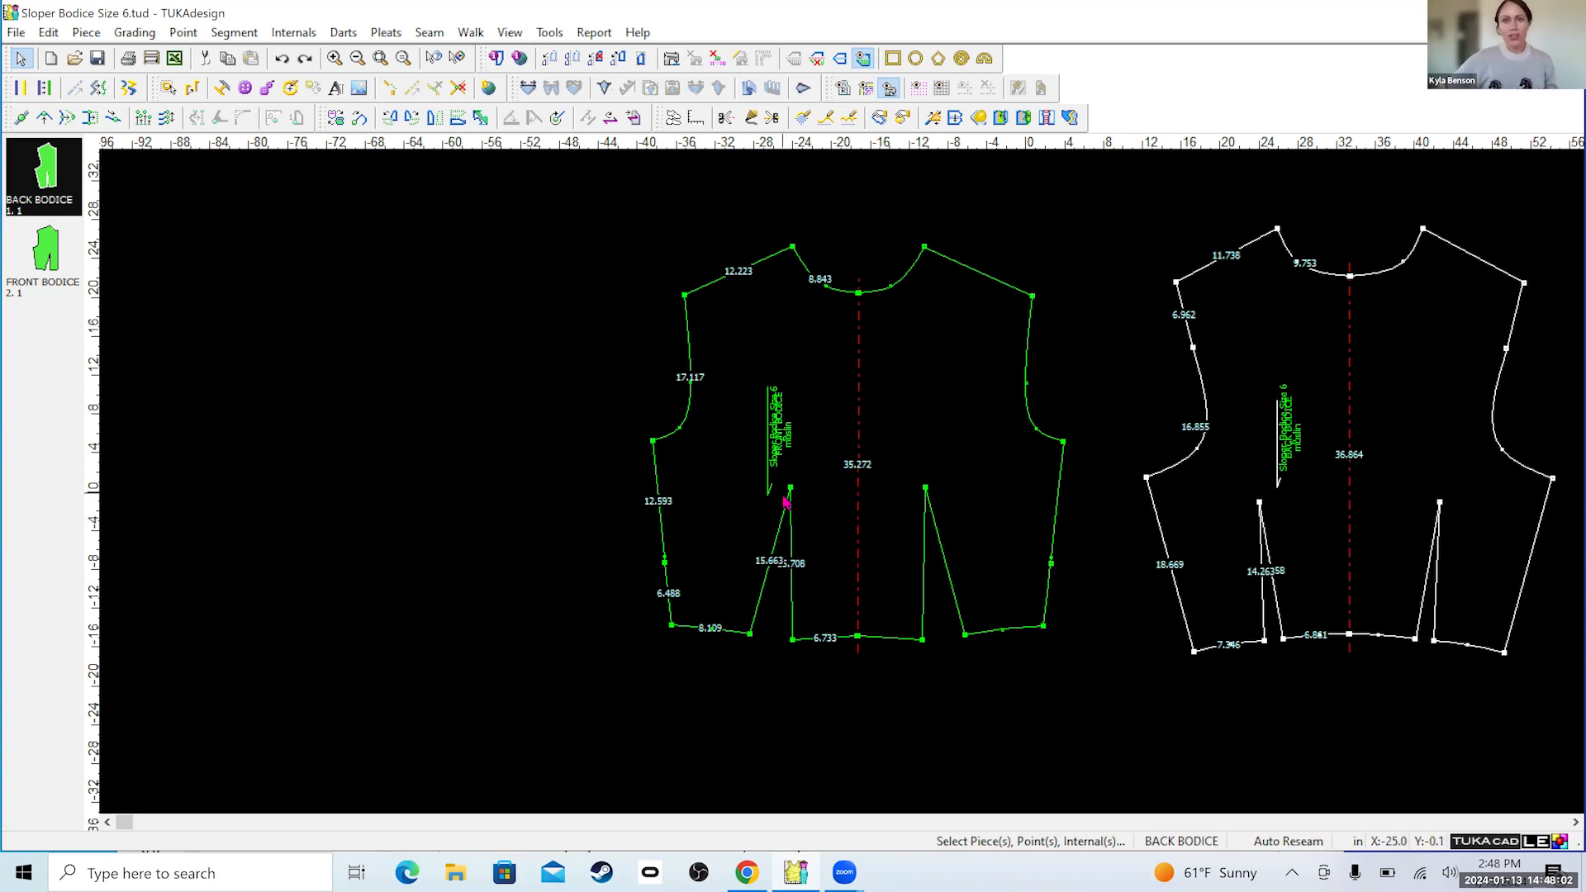
{"action": "left_click", "coordinate": [754, 118]}
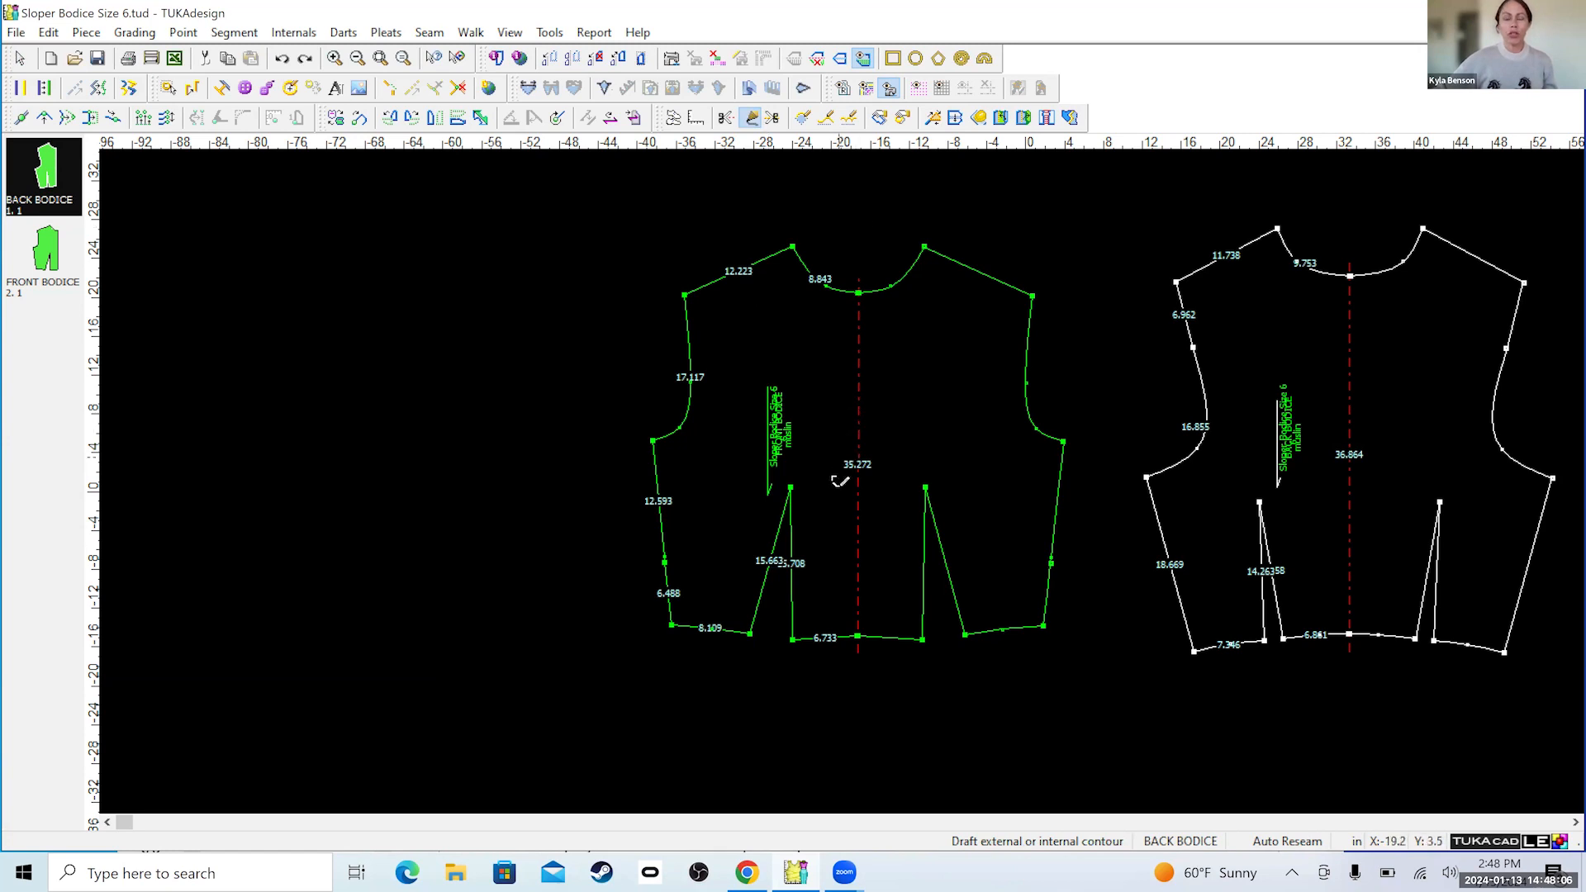
{"action": "left_click", "coordinate": [790, 489]}
{"action": "left_click", "coordinate": [676, 518]}
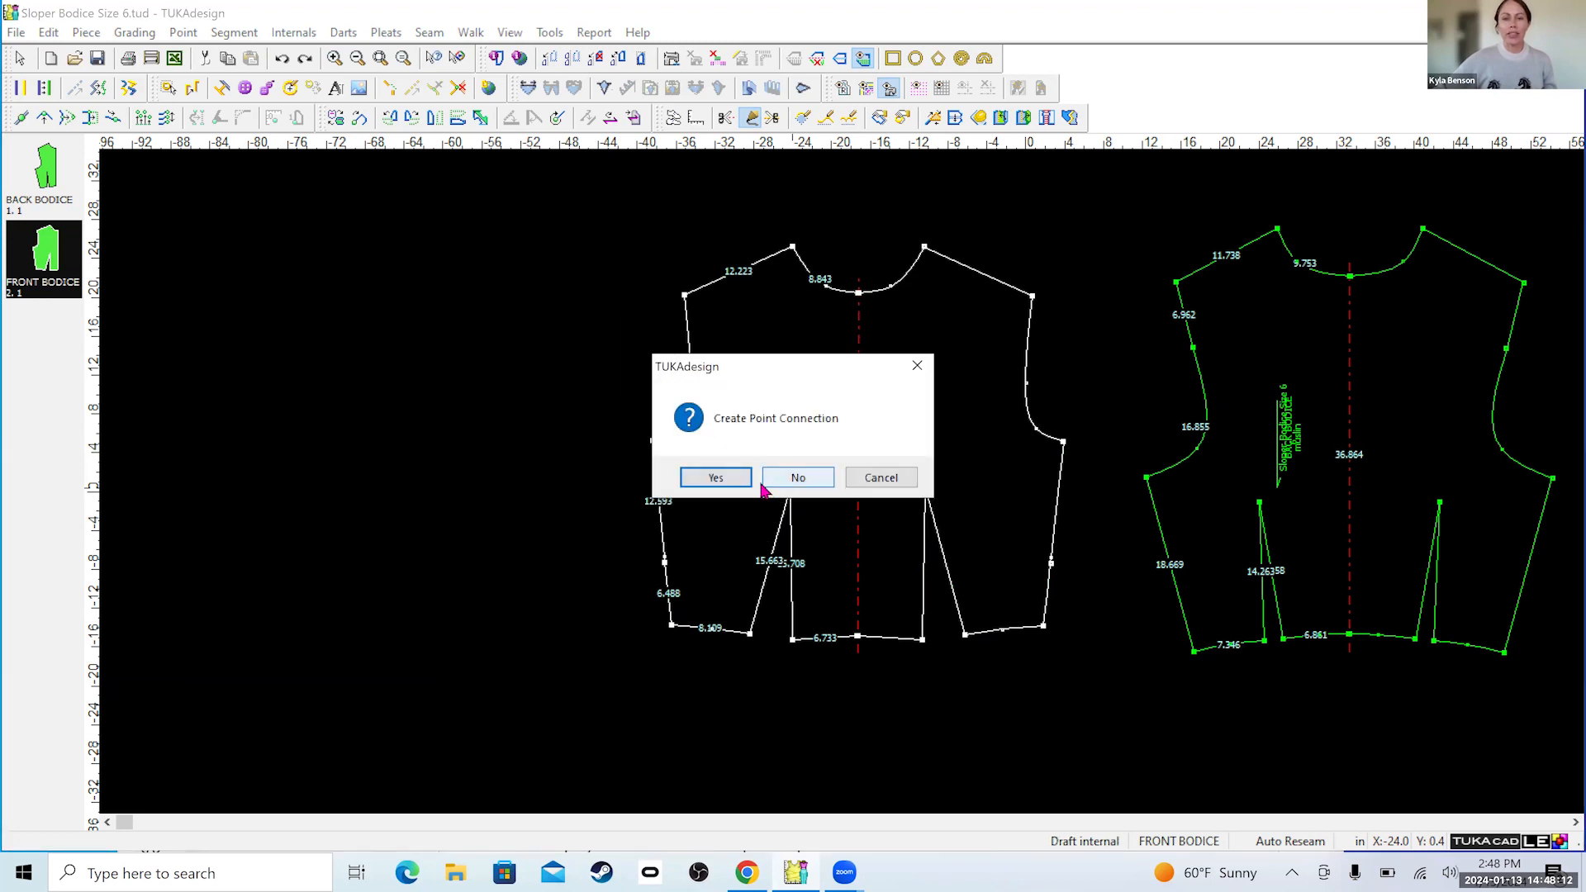
{"action": "left_click", "coordinate": [733, 480]}
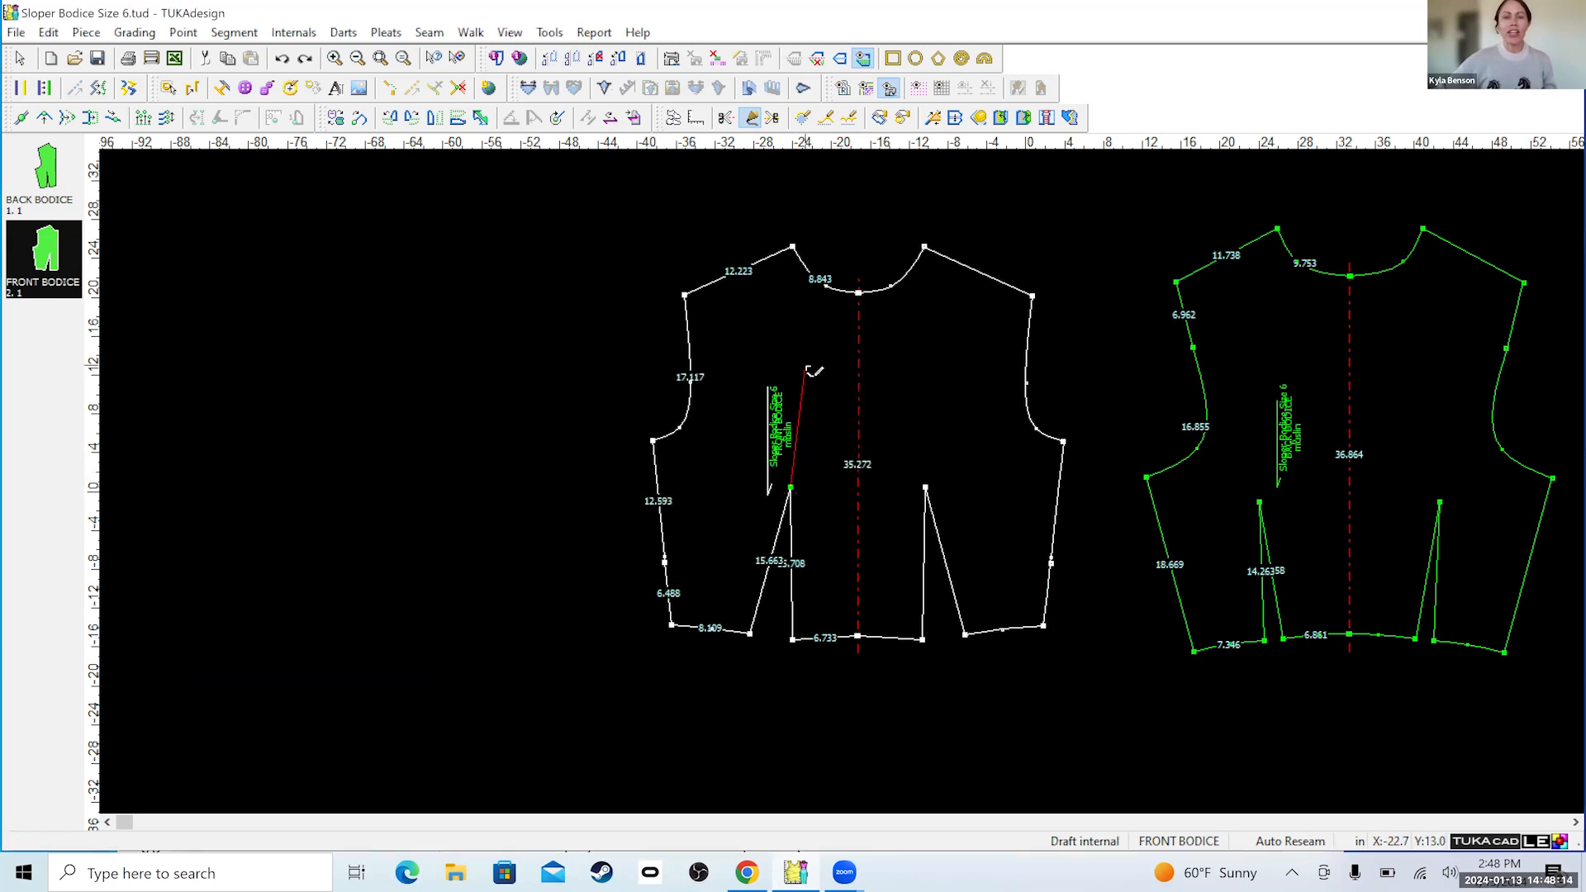
{"action": "left_click", "coordinate": [829, 289]}
{"action": "left_click", "coordinate": [695, 518]}
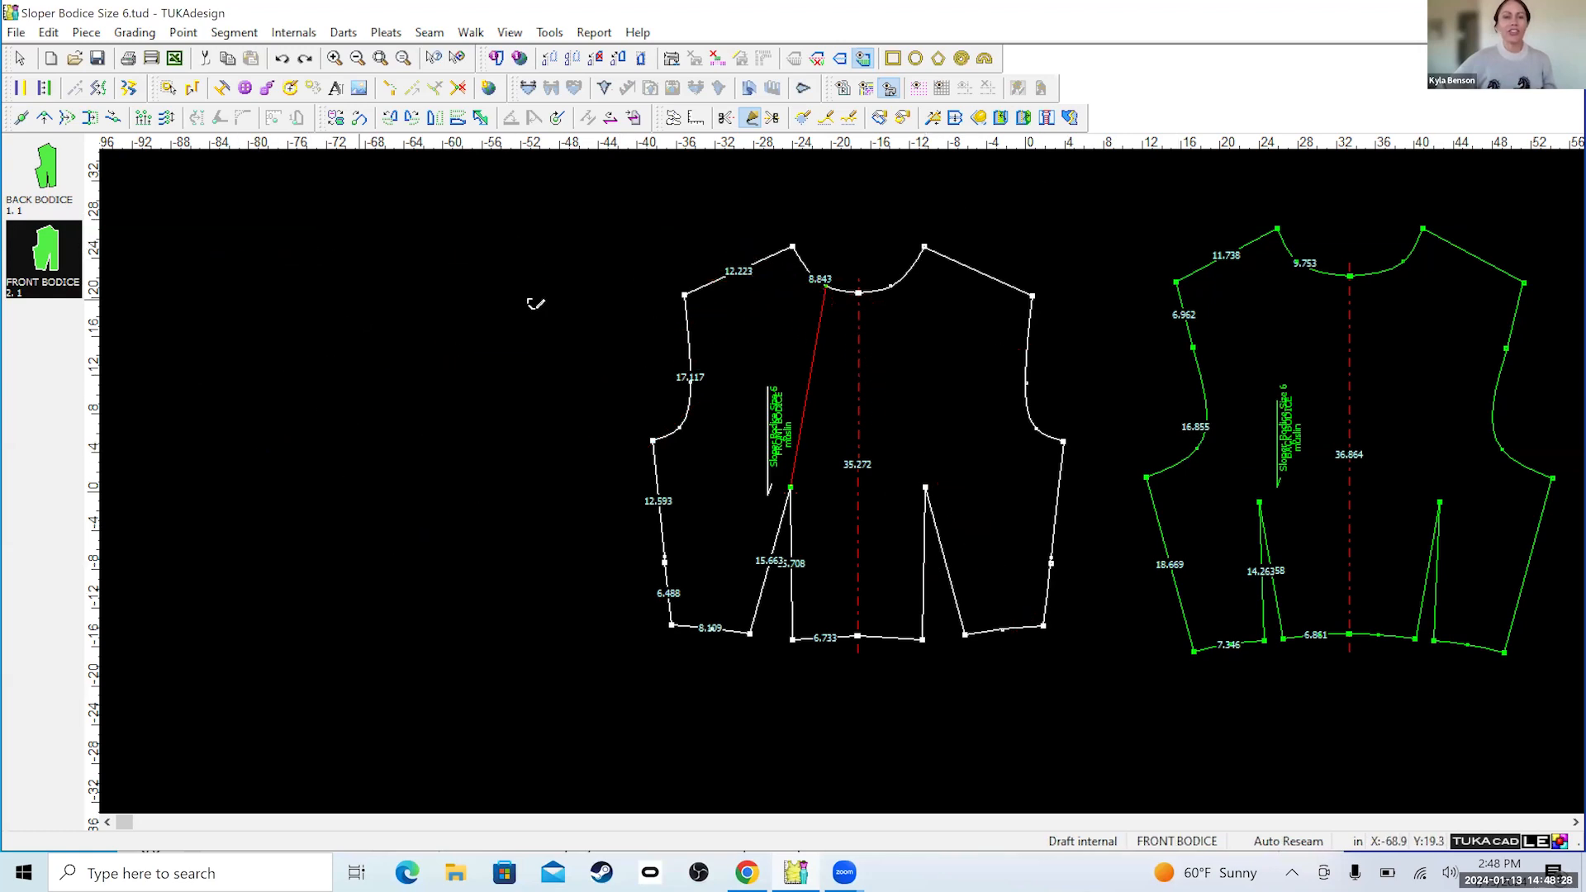
{"action": "left_click", "coordinate": [560, 213]}
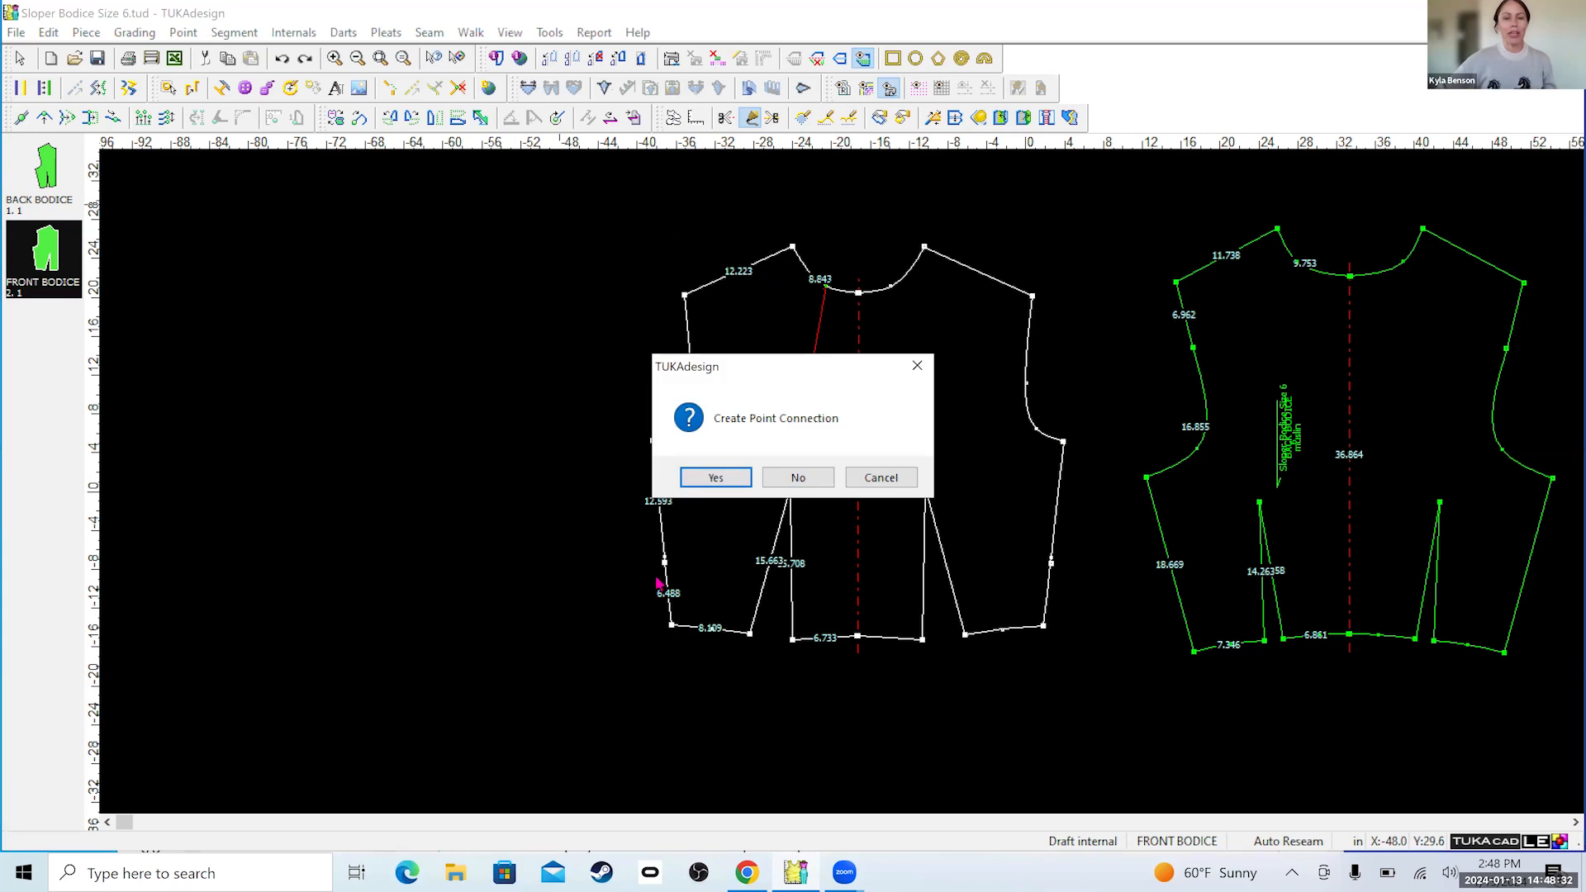
{"action": "left_click", "coordinate": [700, 482]}
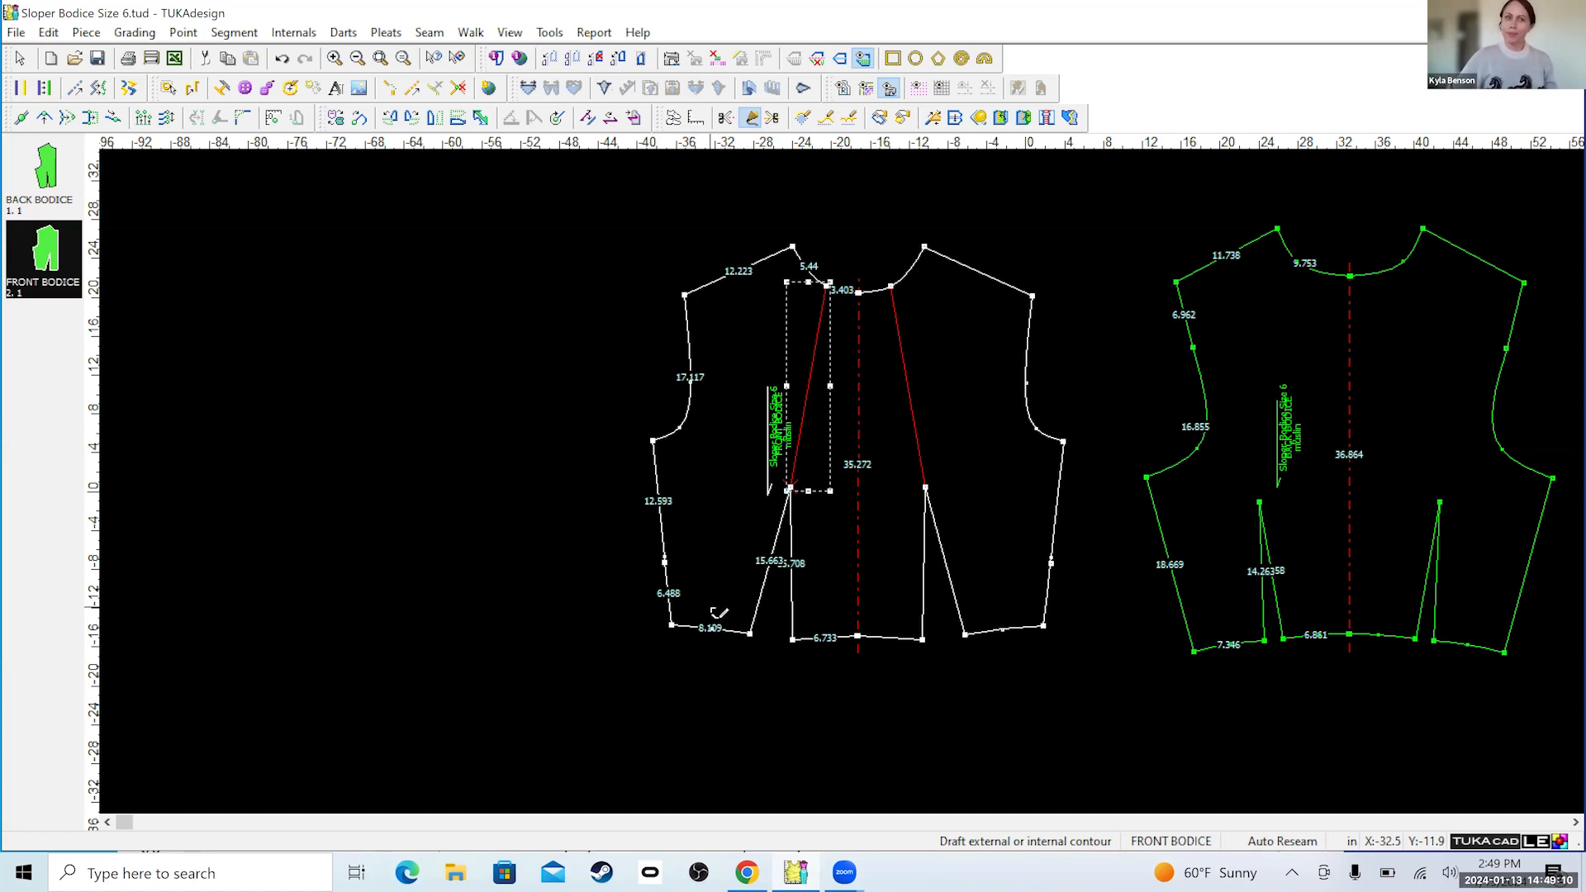
Select the drafted internal line between the dart point and mid-neck on the front bodice, using Select Internals.
{"action": "left_click", "coordinate": [21, 61]}
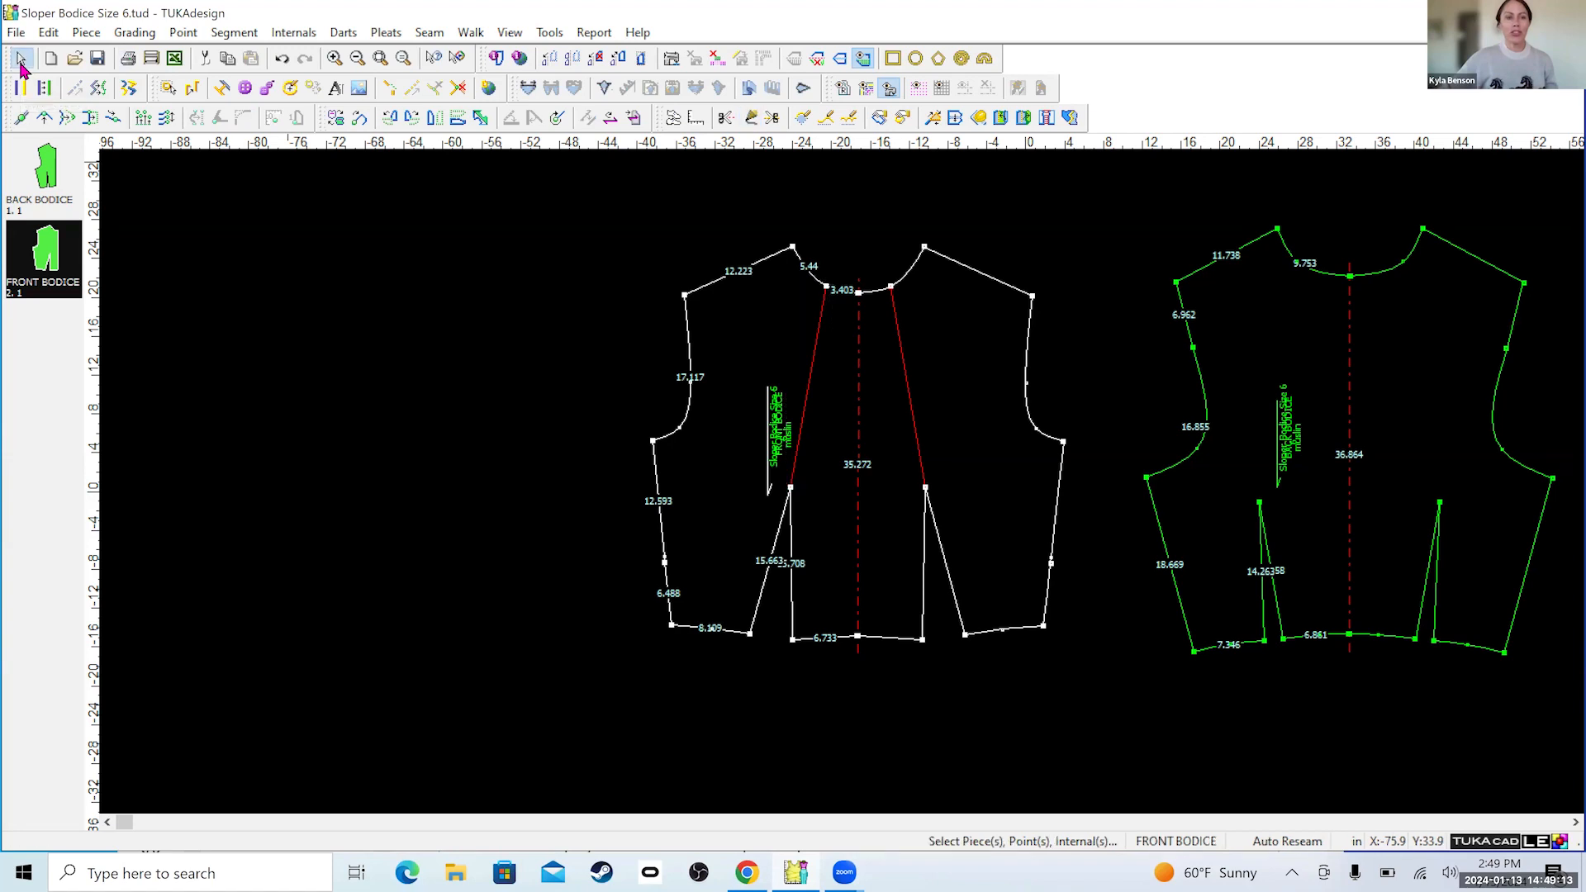
{"action": "left_click", "coordinate": [168, 88]}
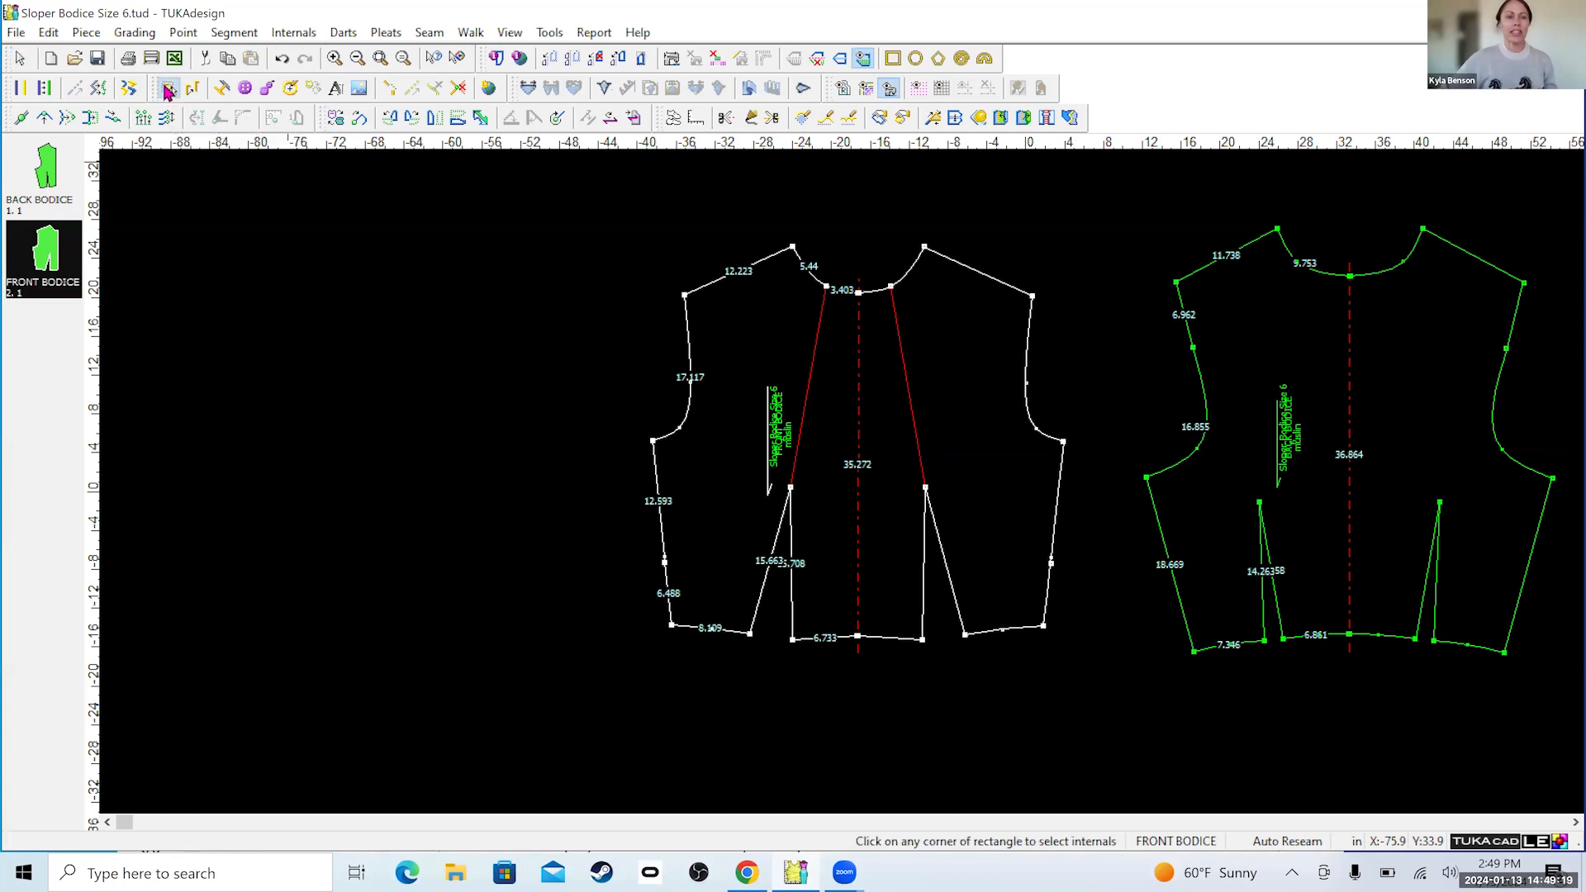
{"action": "left_click", "coordinate": [822, 324]}
{"action": "scroll", "coordinate": [821, 322], "scroll_direction": "up", "scroll_amount": 2}
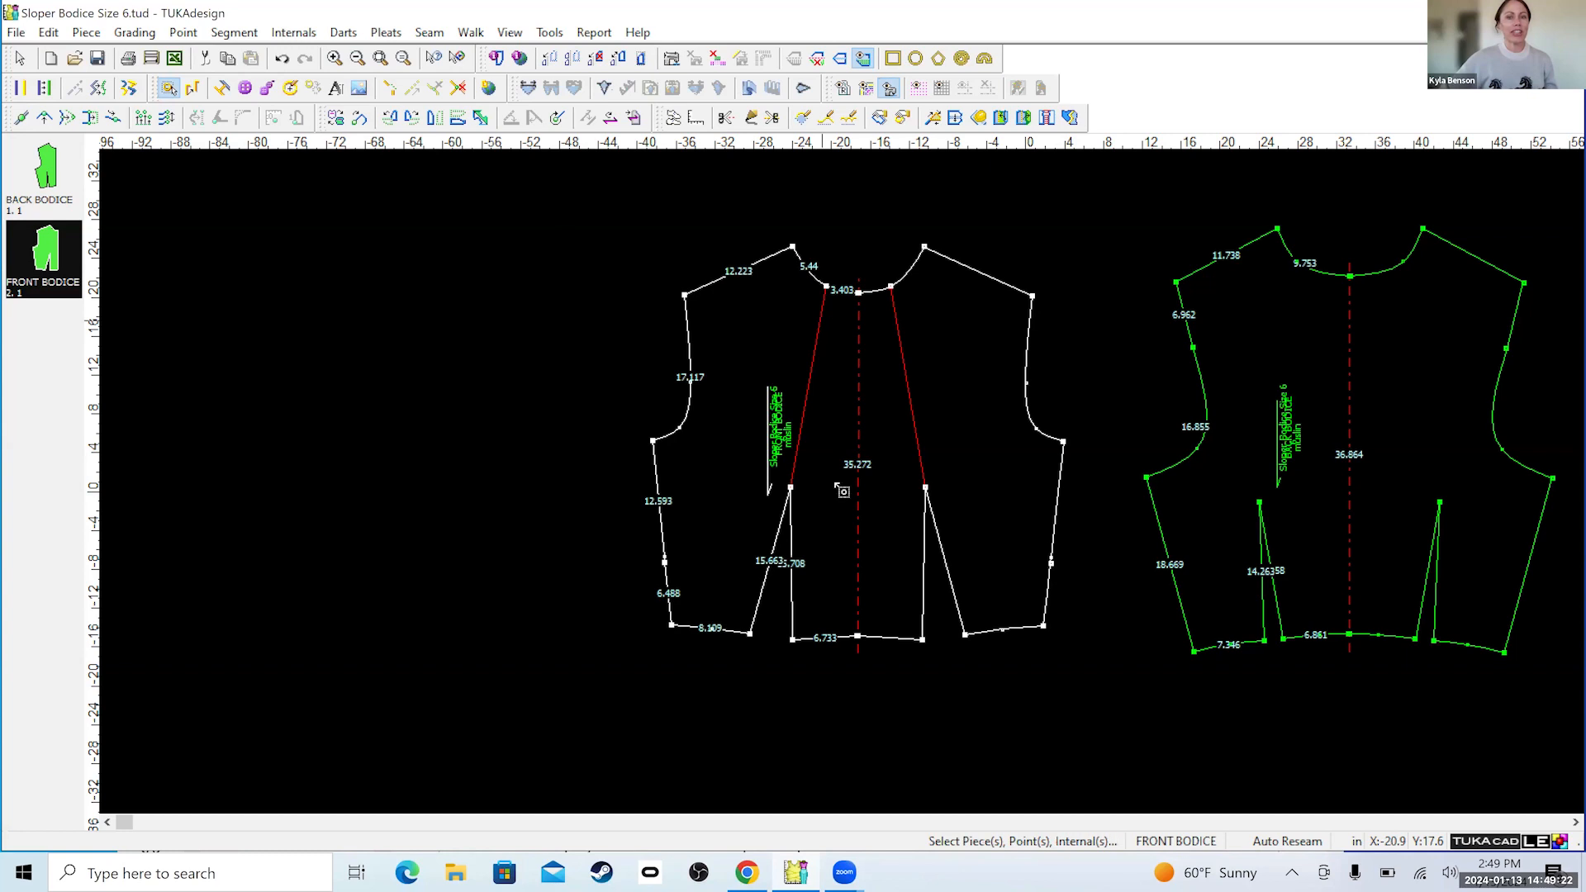
{"action": "scroll", "coordinate": [823, 648], "scroll_direction": "up", "scroll_amount": 2}
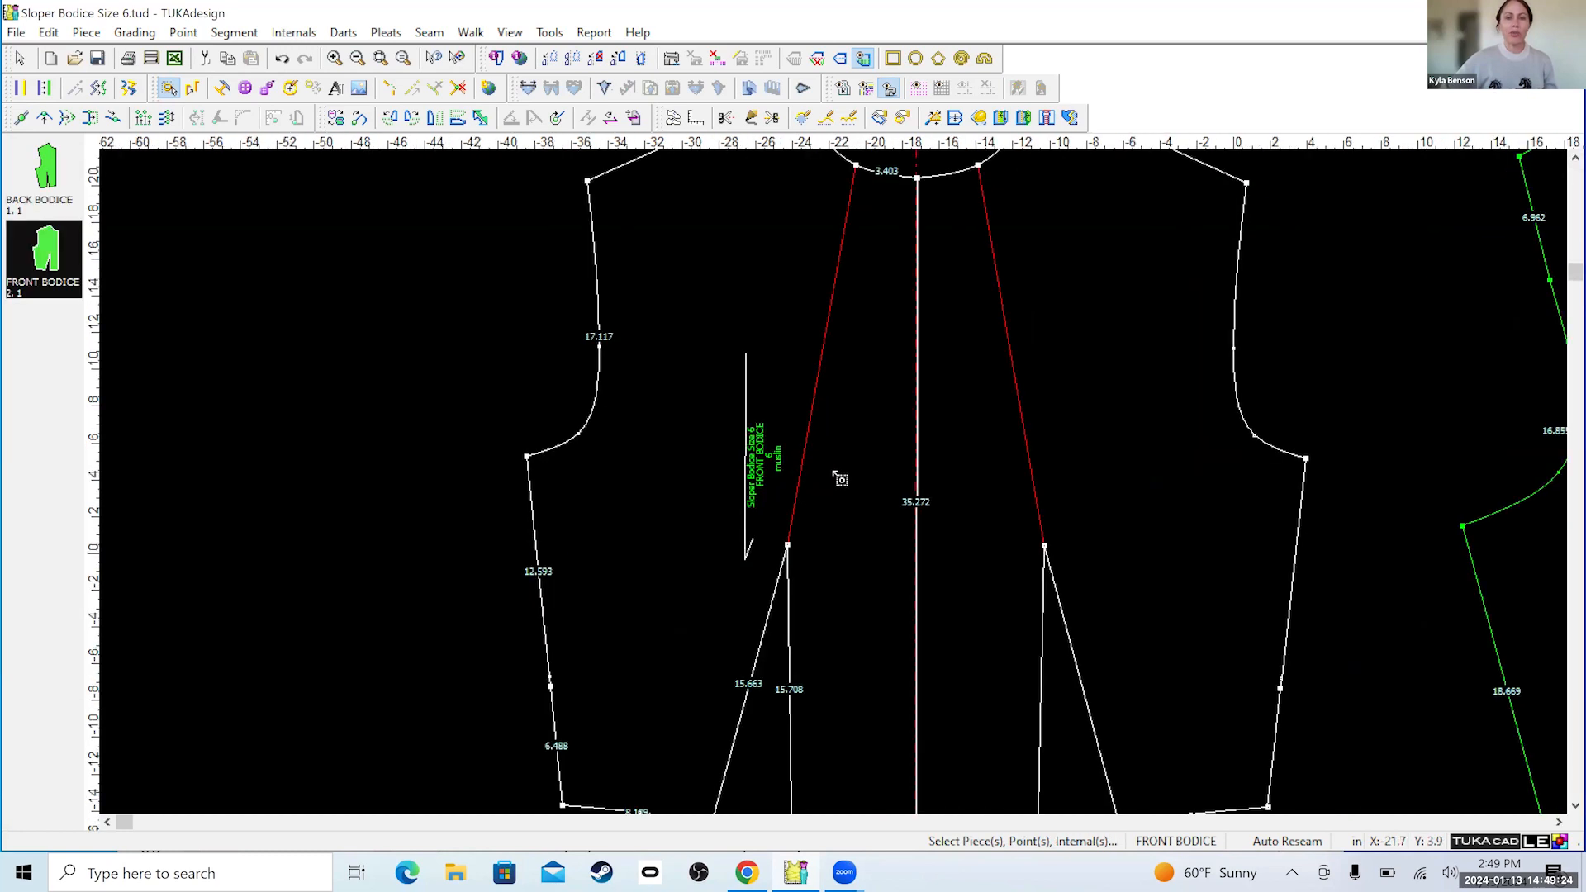
{"action": "scroll", "coordinate": [833, 474], "scroll_direction": "down", "scroll_amount": 1}
{"action": "left_click", "coordinate": [852, 218]}
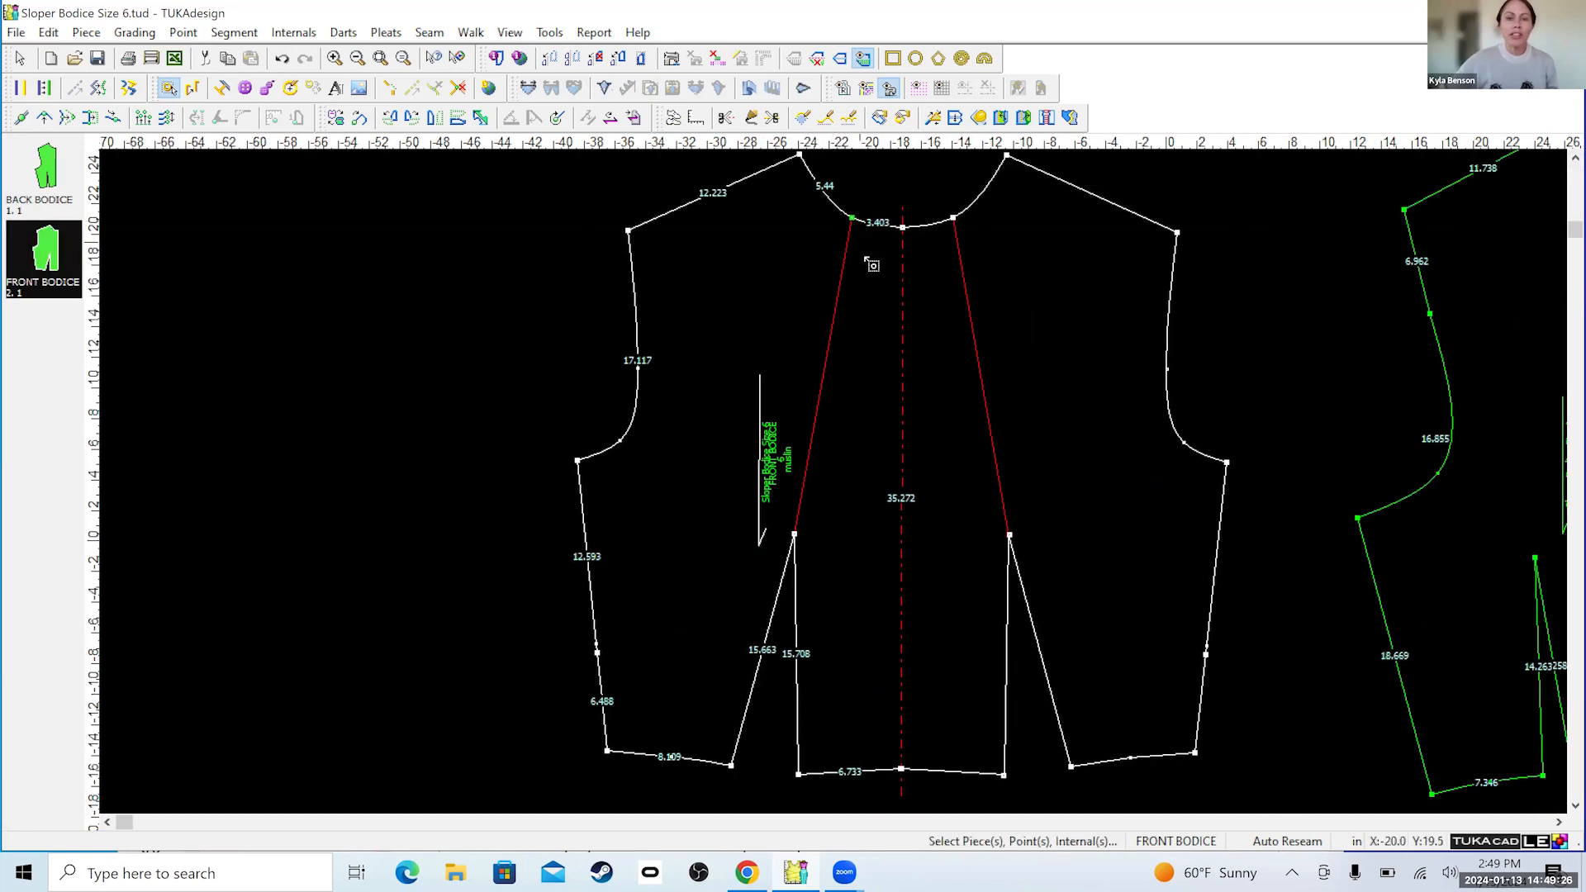
{"action": "left_click", "coordinate": [794, 536]}
{"action": "left_click_drag", "start_coordinate": [795, 536], "coordinate": [856, 213]}
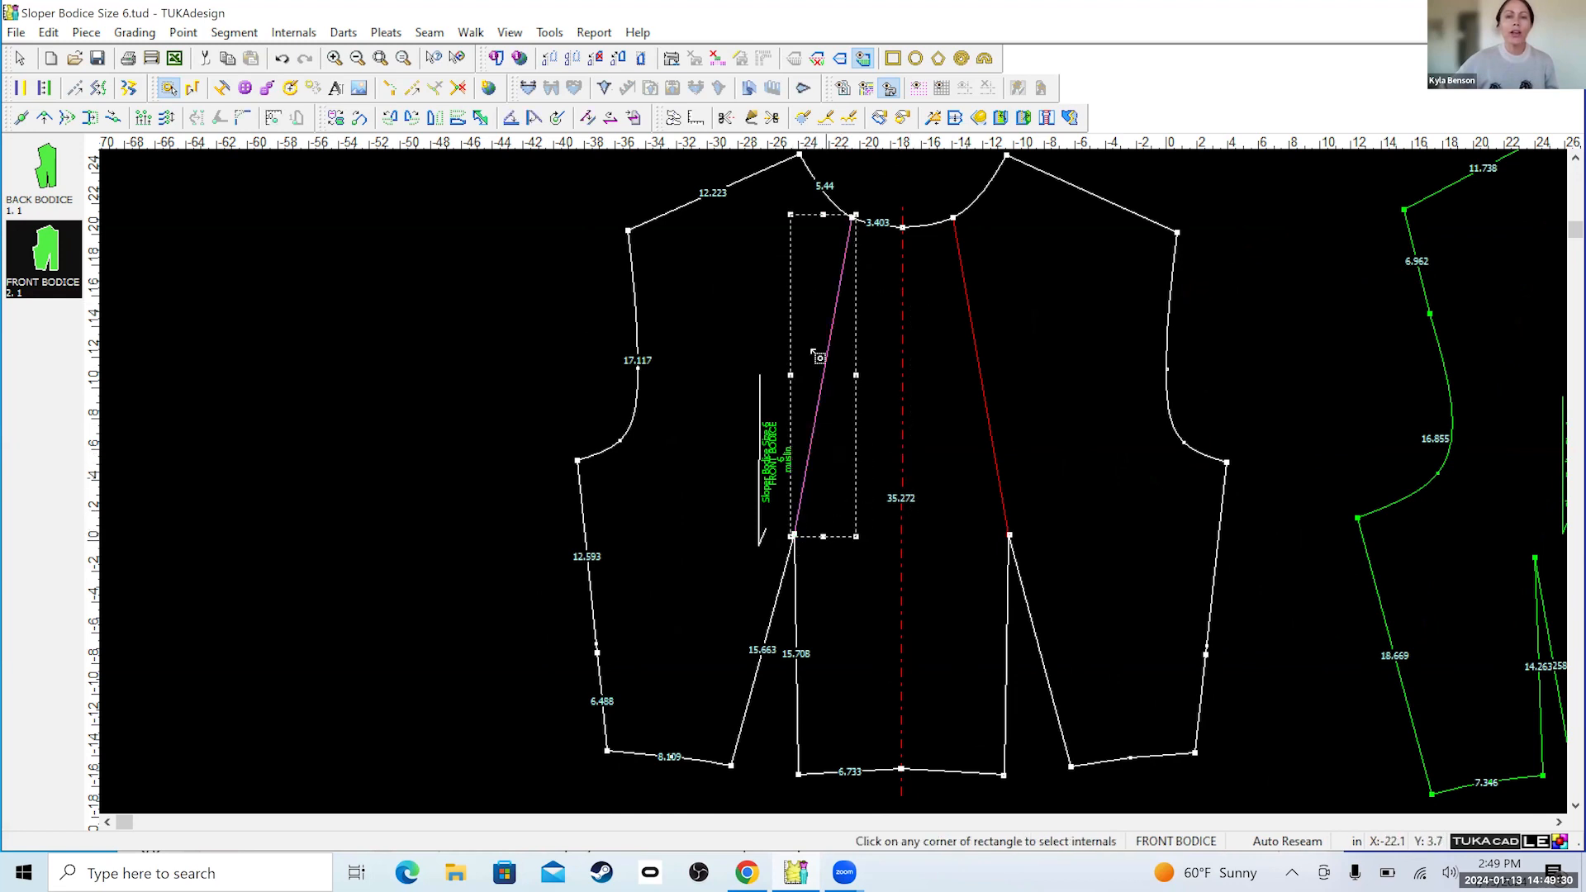
{"action": "left_click_drag", "start_coordinate": [730, 167], "coordinate": [905, 640]}
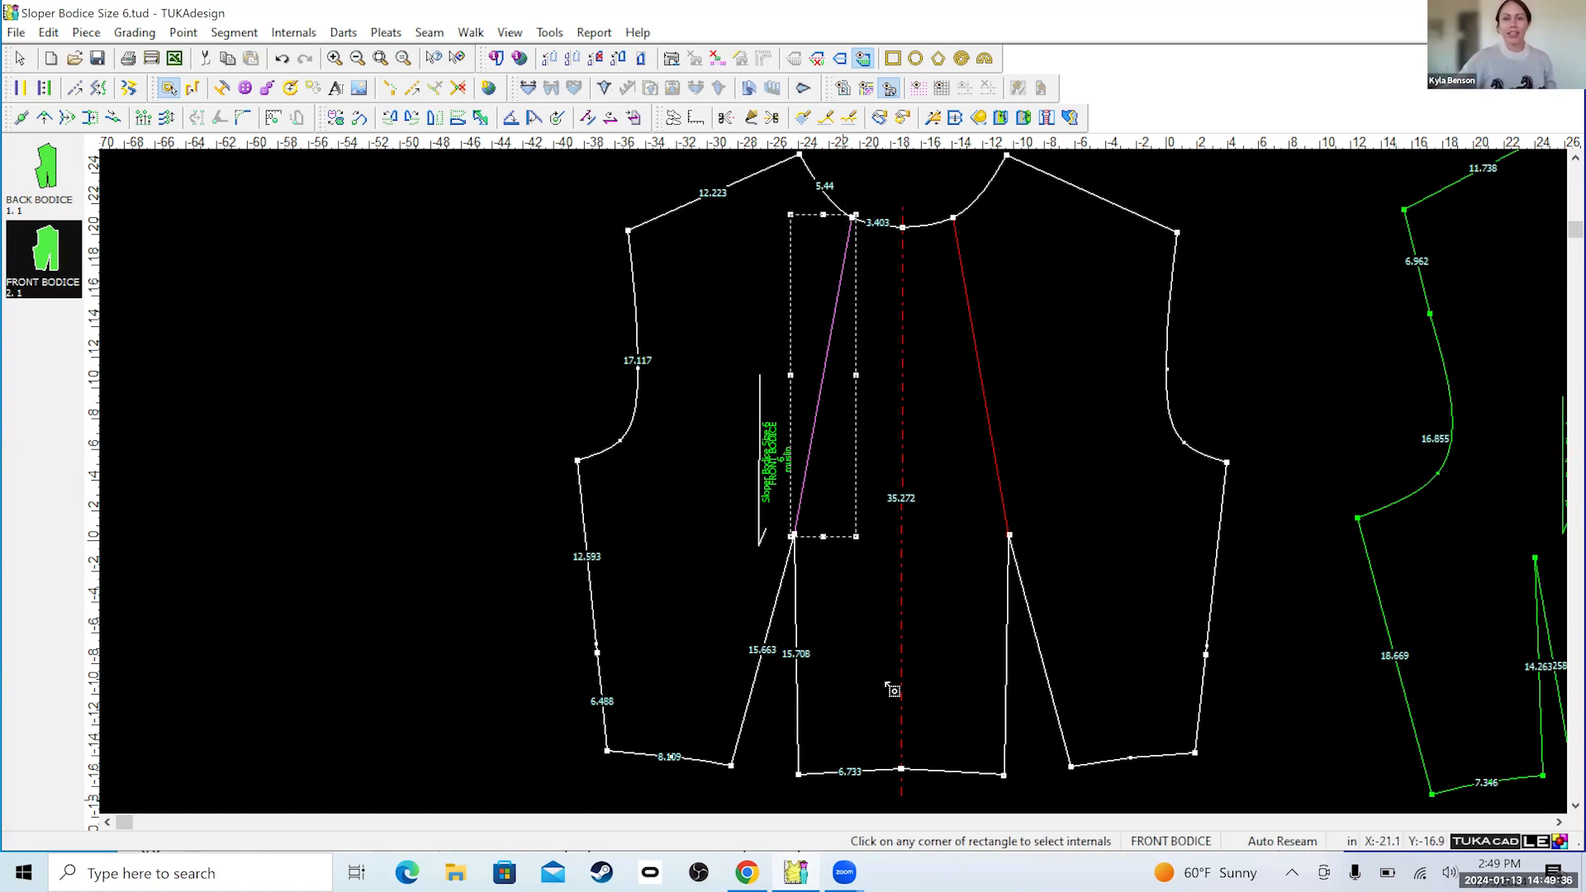
{"action": "right_click", "coordinate": [840, 281]}
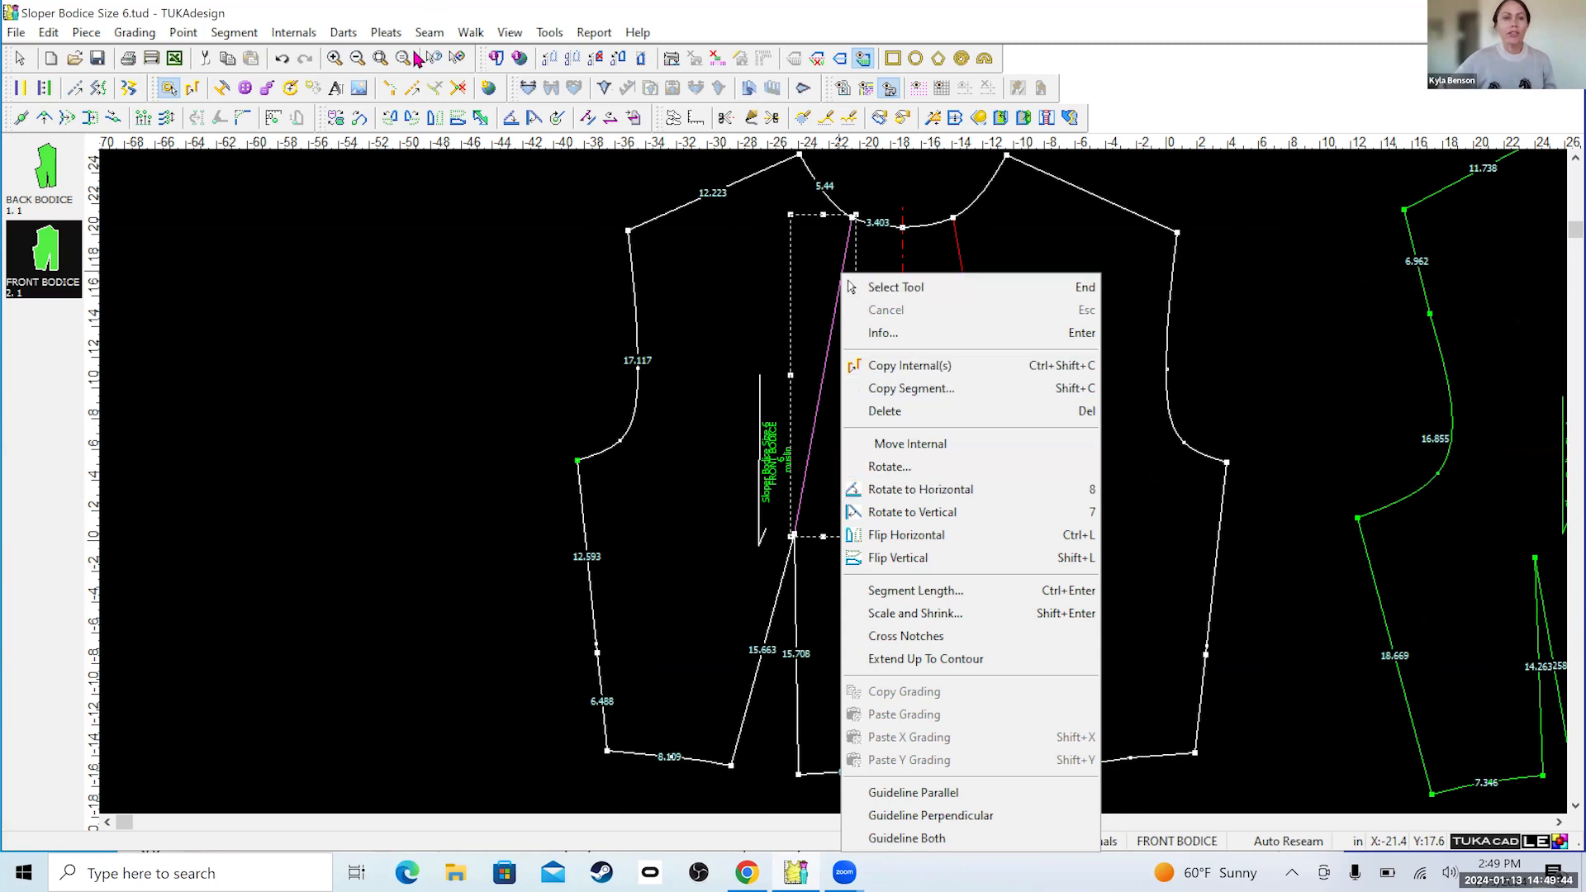
{"action": "left_click", "coordinate": [172, 89]}
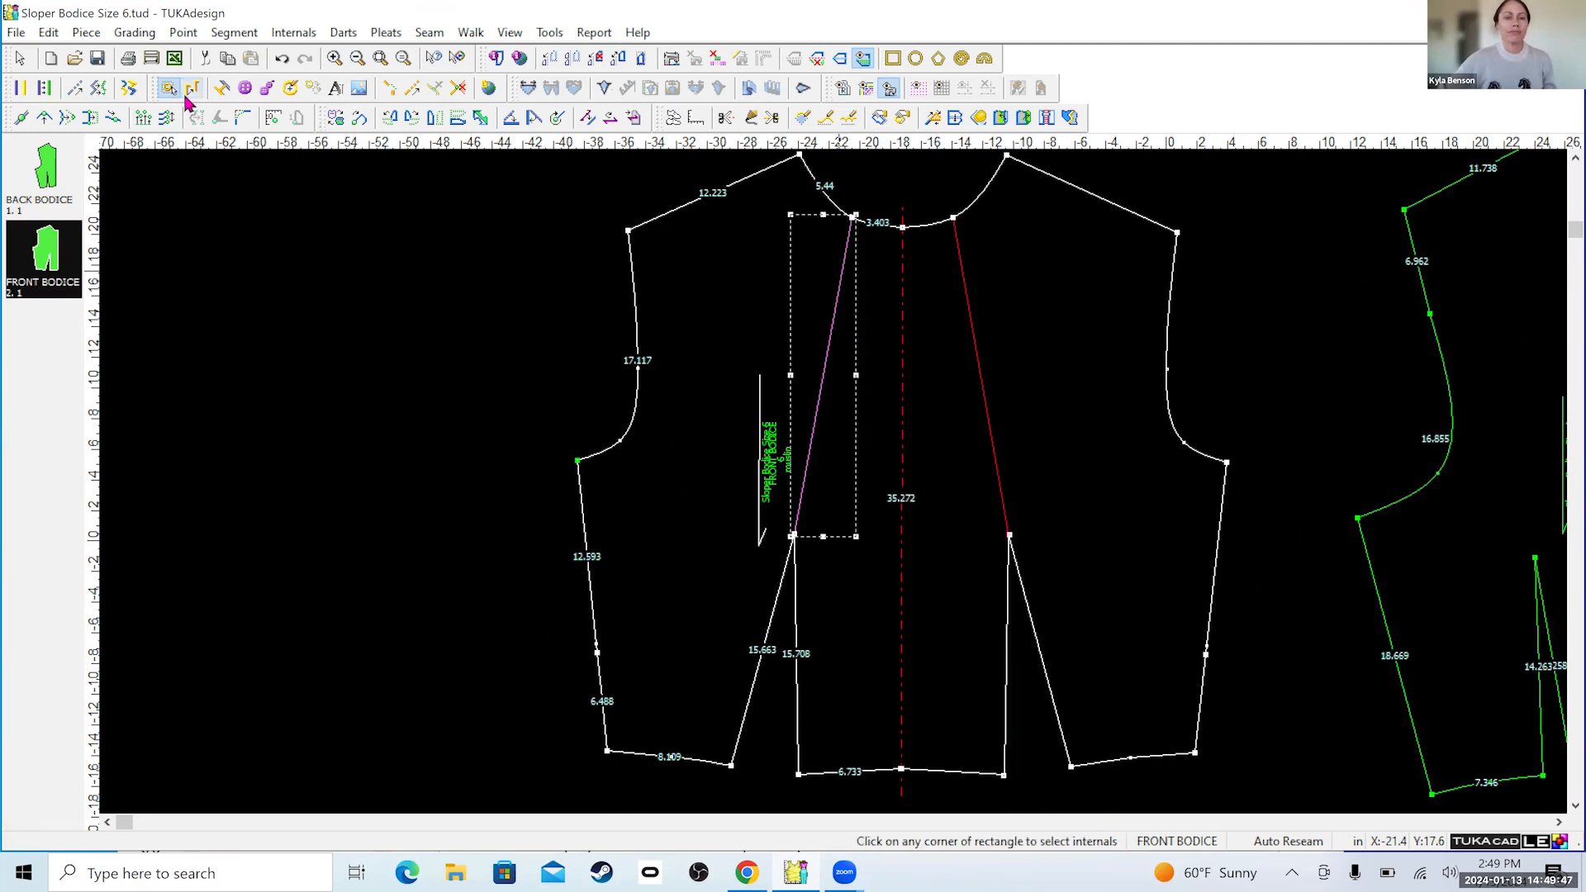
Cut the front bodice along the selected internal line with a seam width of 0.
{"action": "left_click", "coordinate": [773, 121]}
{"action": "left_click", "coordinate": [859, 223]}
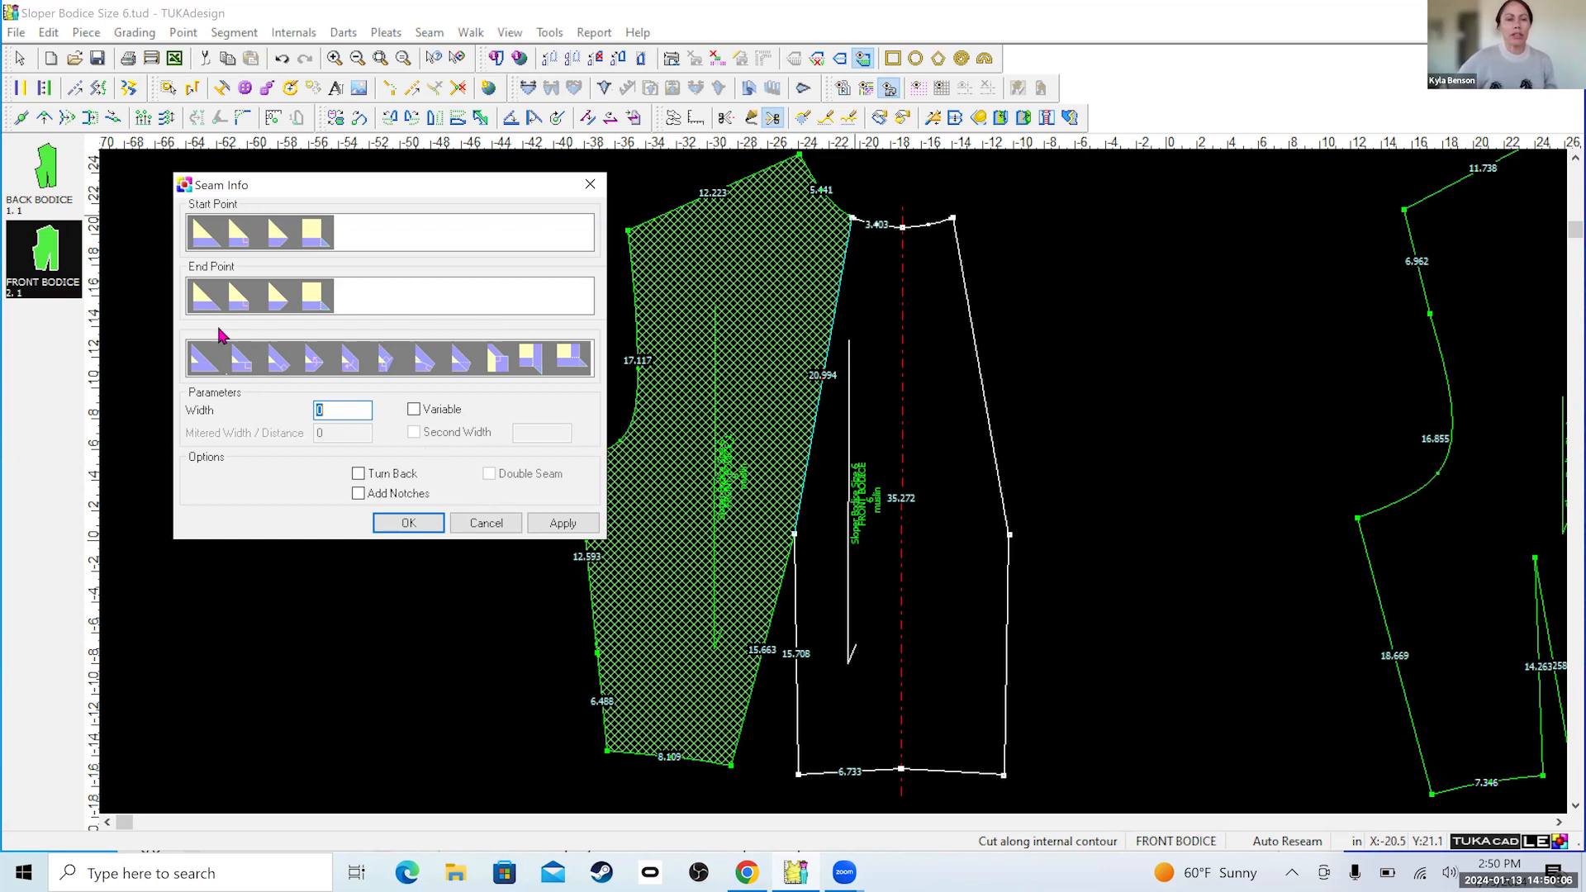
{"action": "left_click", "coordinate": [408, 524]}
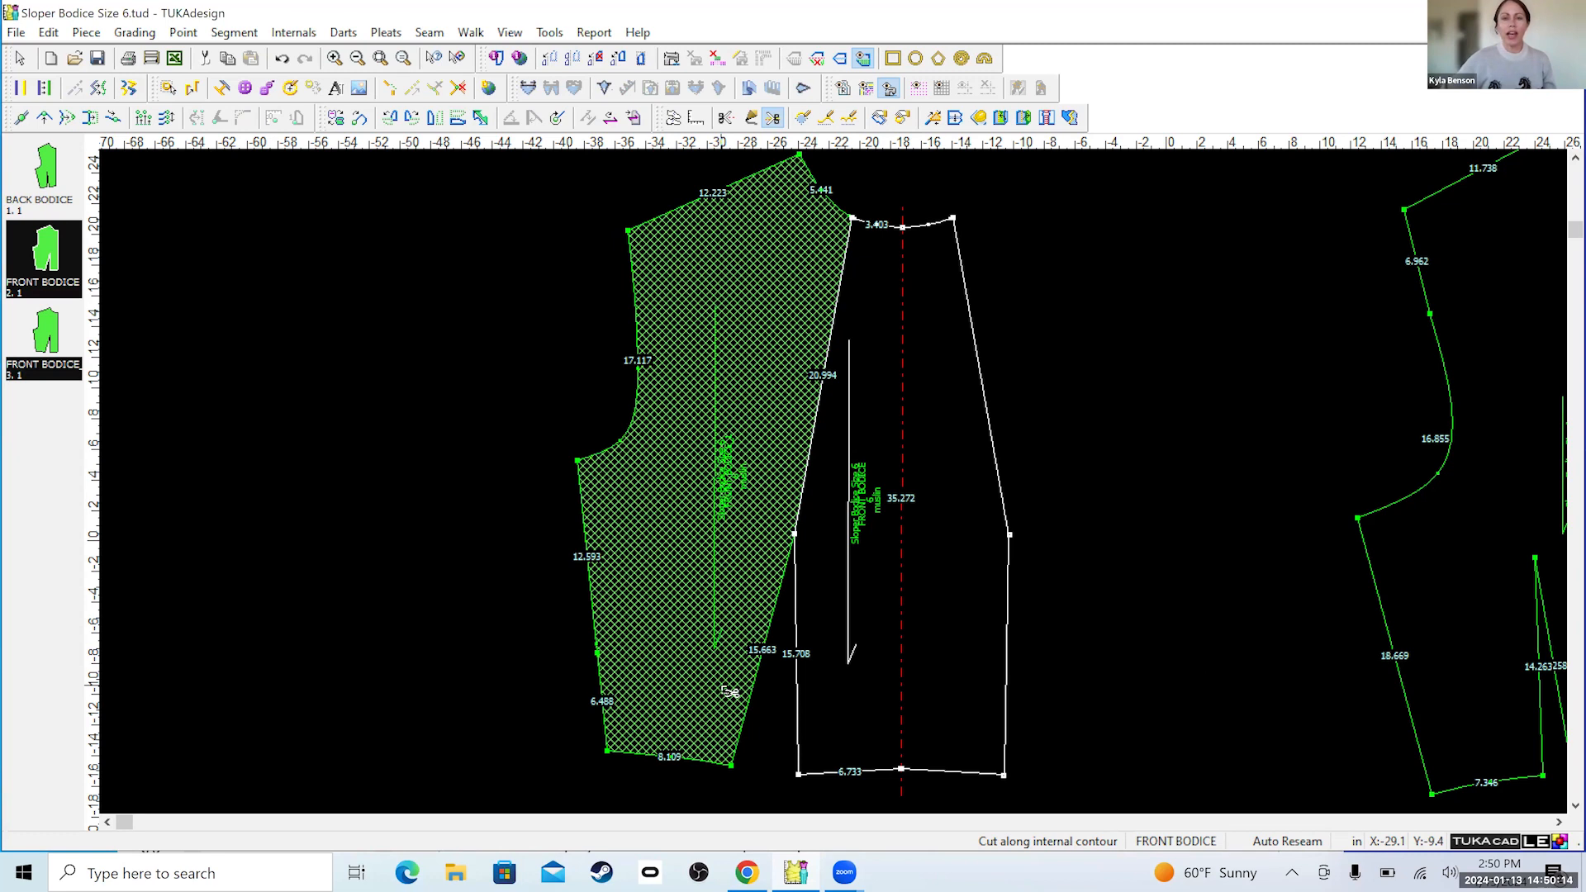
{"action": "left_click", "coordinate": [23, 59]}
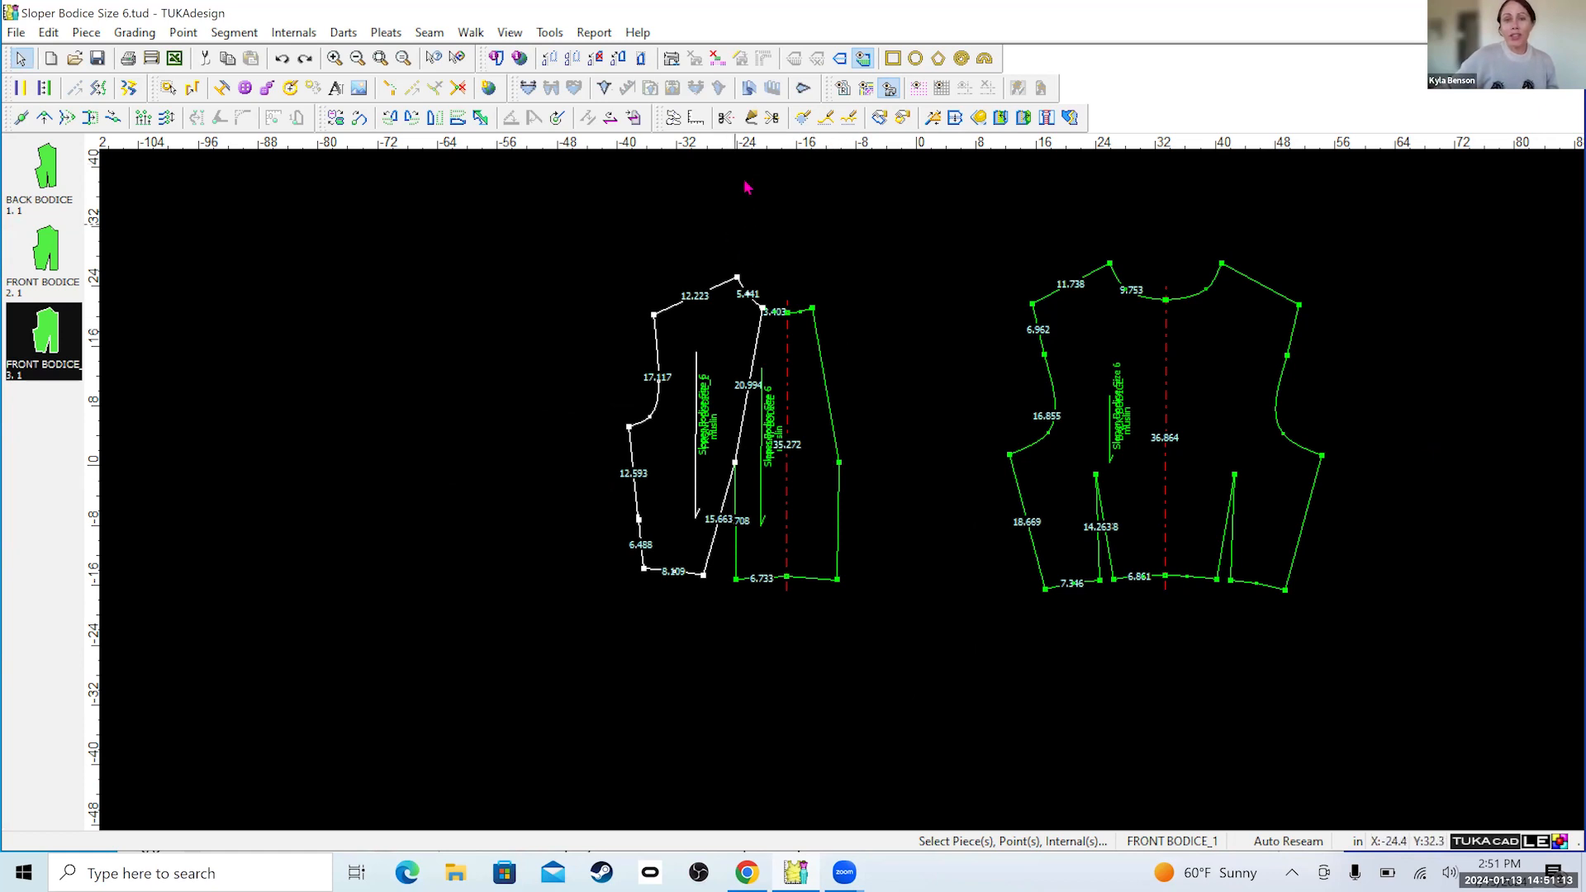
Open the half on all pieces so the mirrored bodice pieces become full pieces.
{"action": "left_click", "coordinate": [889, 87]}
{"action": "left_click", "coordinate": [862, 59]}
{"action": "left_click", "coordinate": [862, 63]}
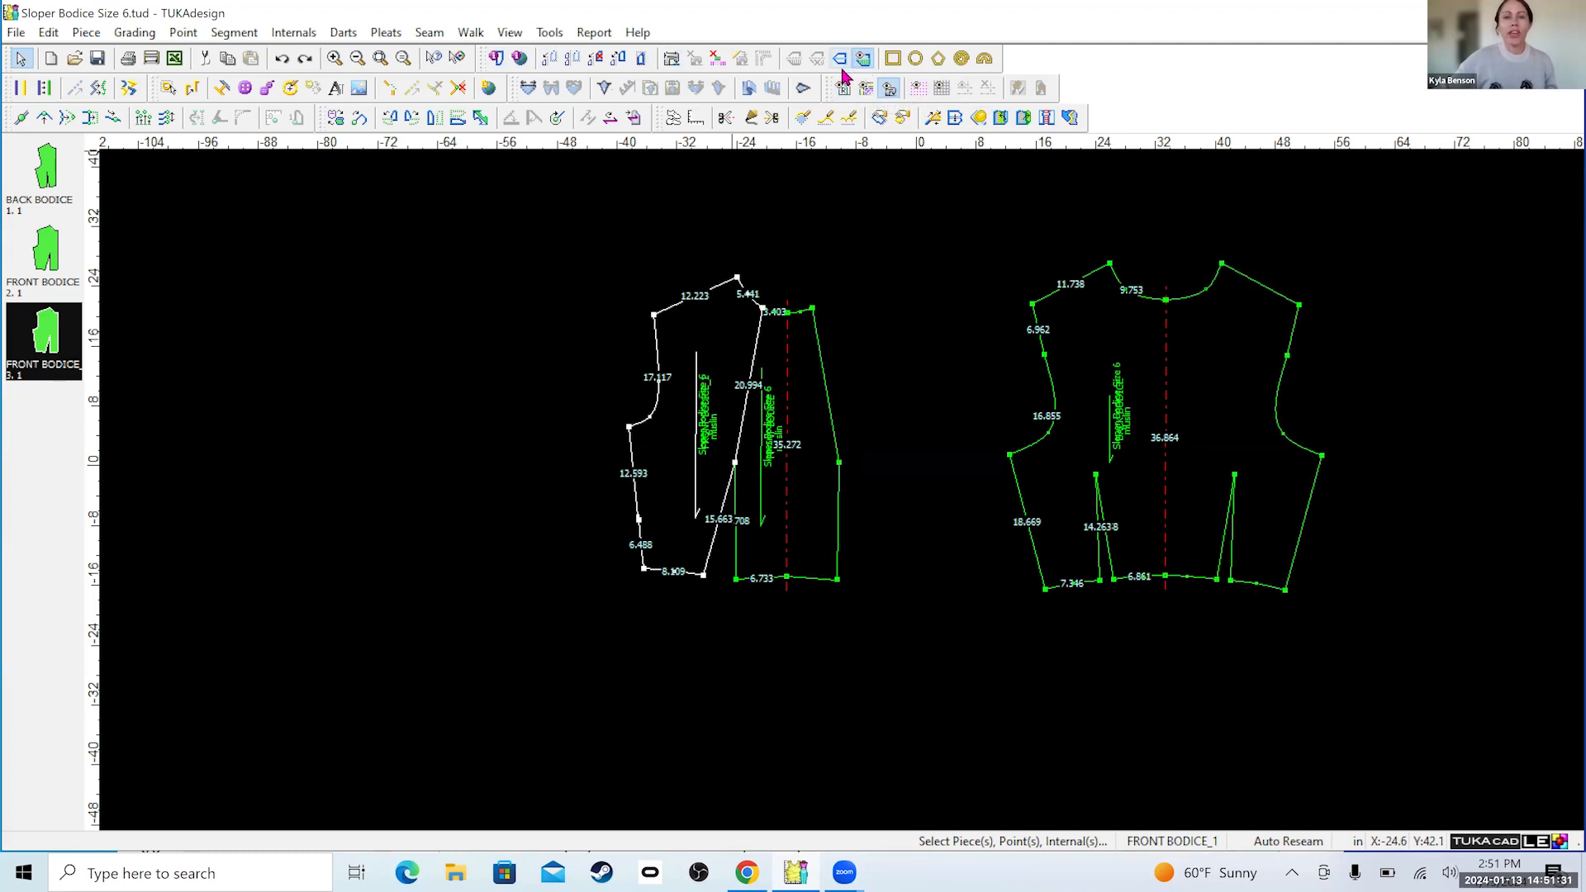
{"action": "left_click", "coordinate": [840, 63]}
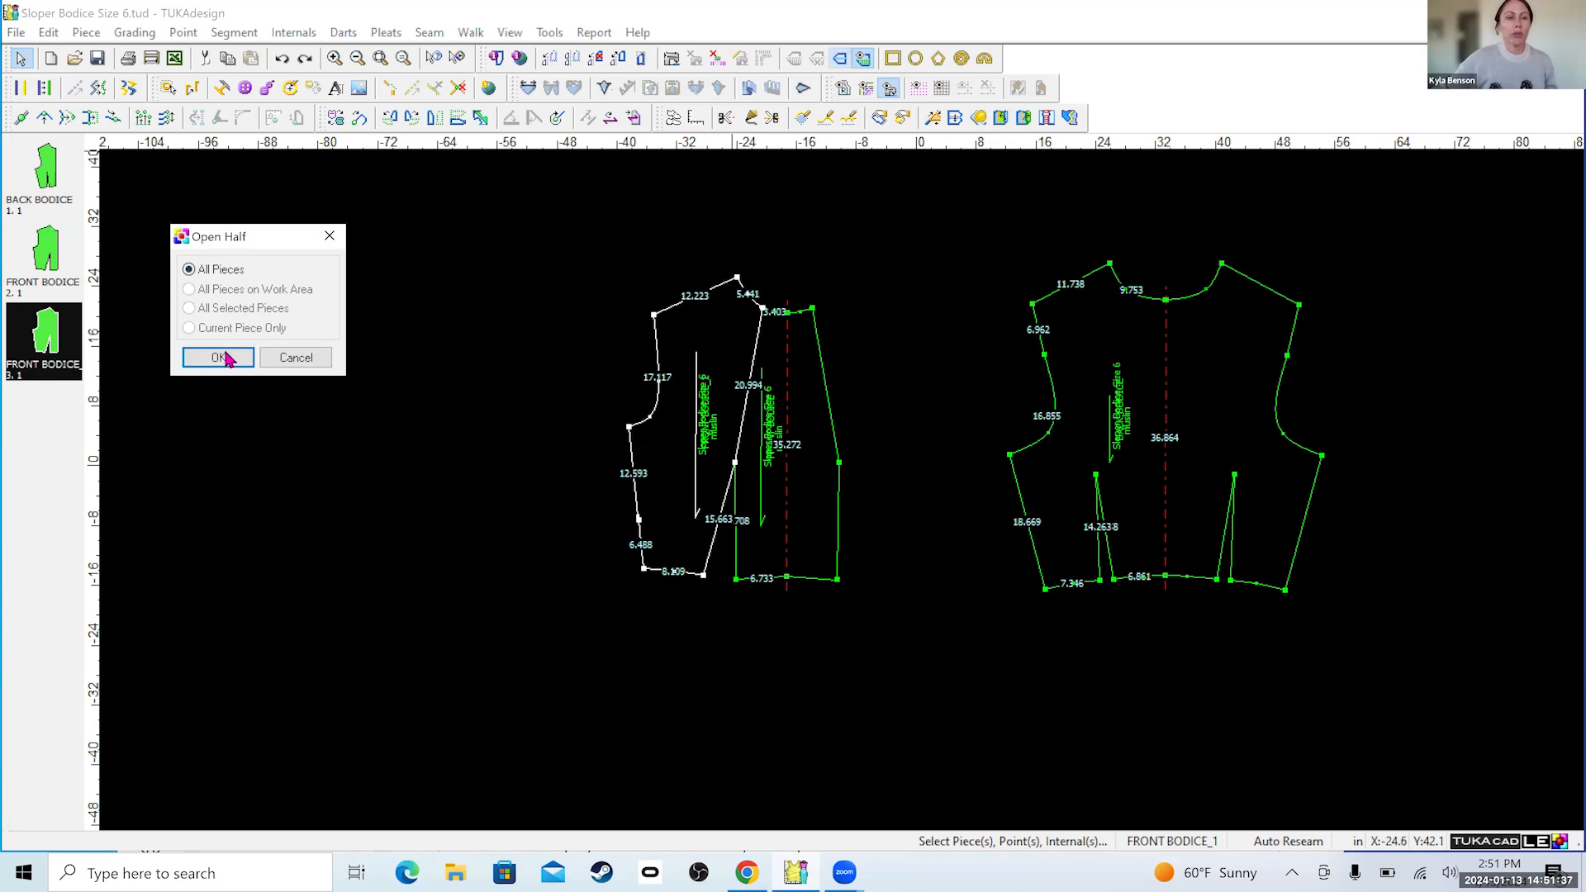
{"action": "left_click", "coordinate": [218, 357]}
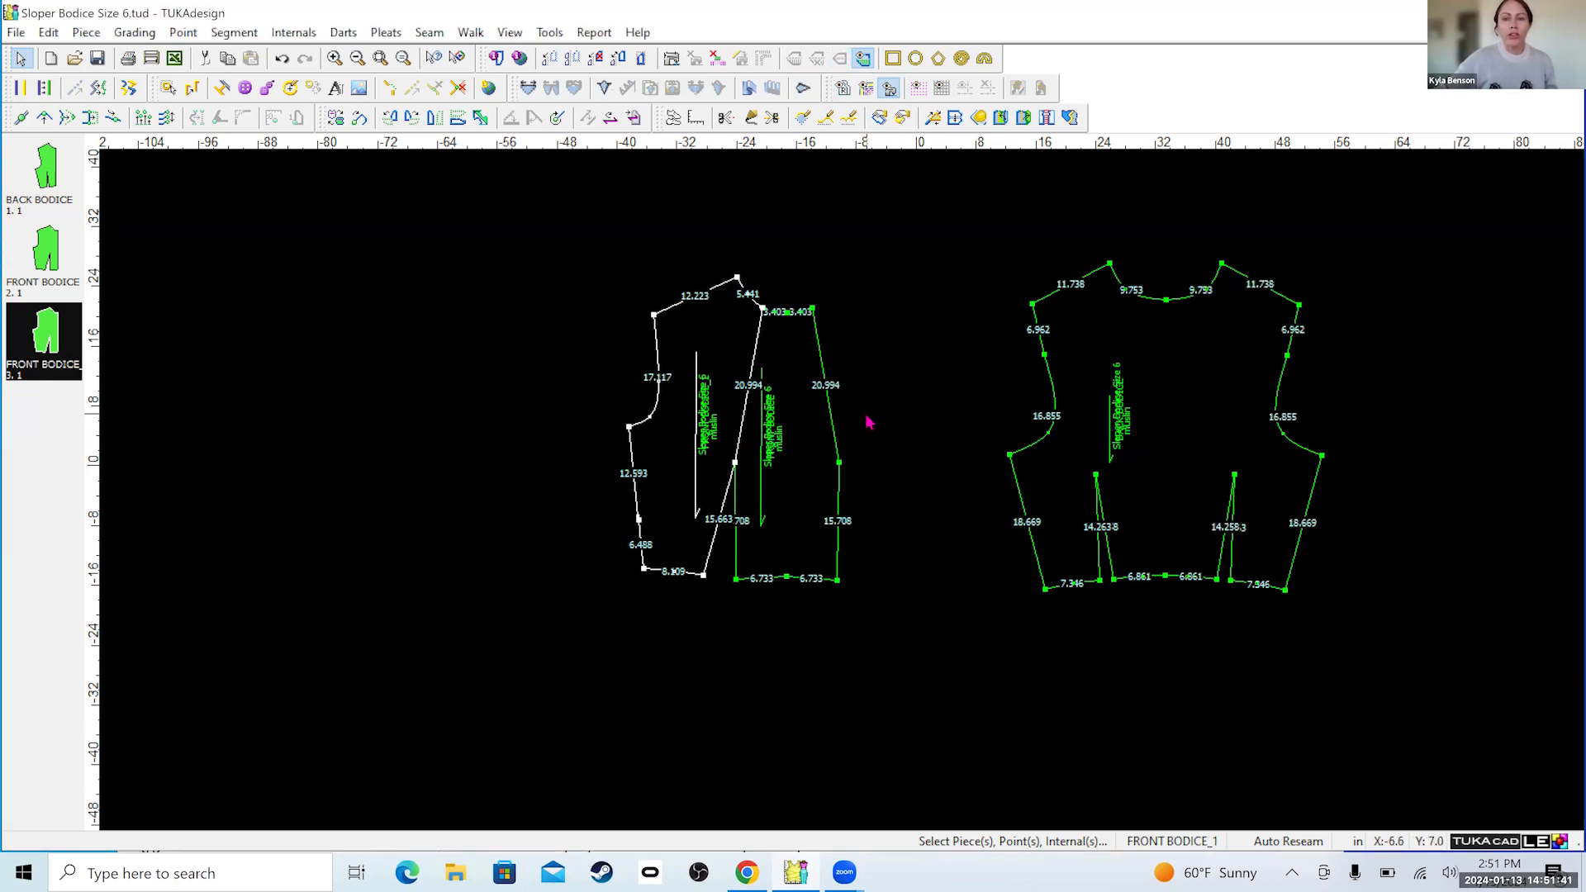
{"action": "scroll", "coordinate": [845, 500], "scroll_direction": "up", "scroll_amount": 2}
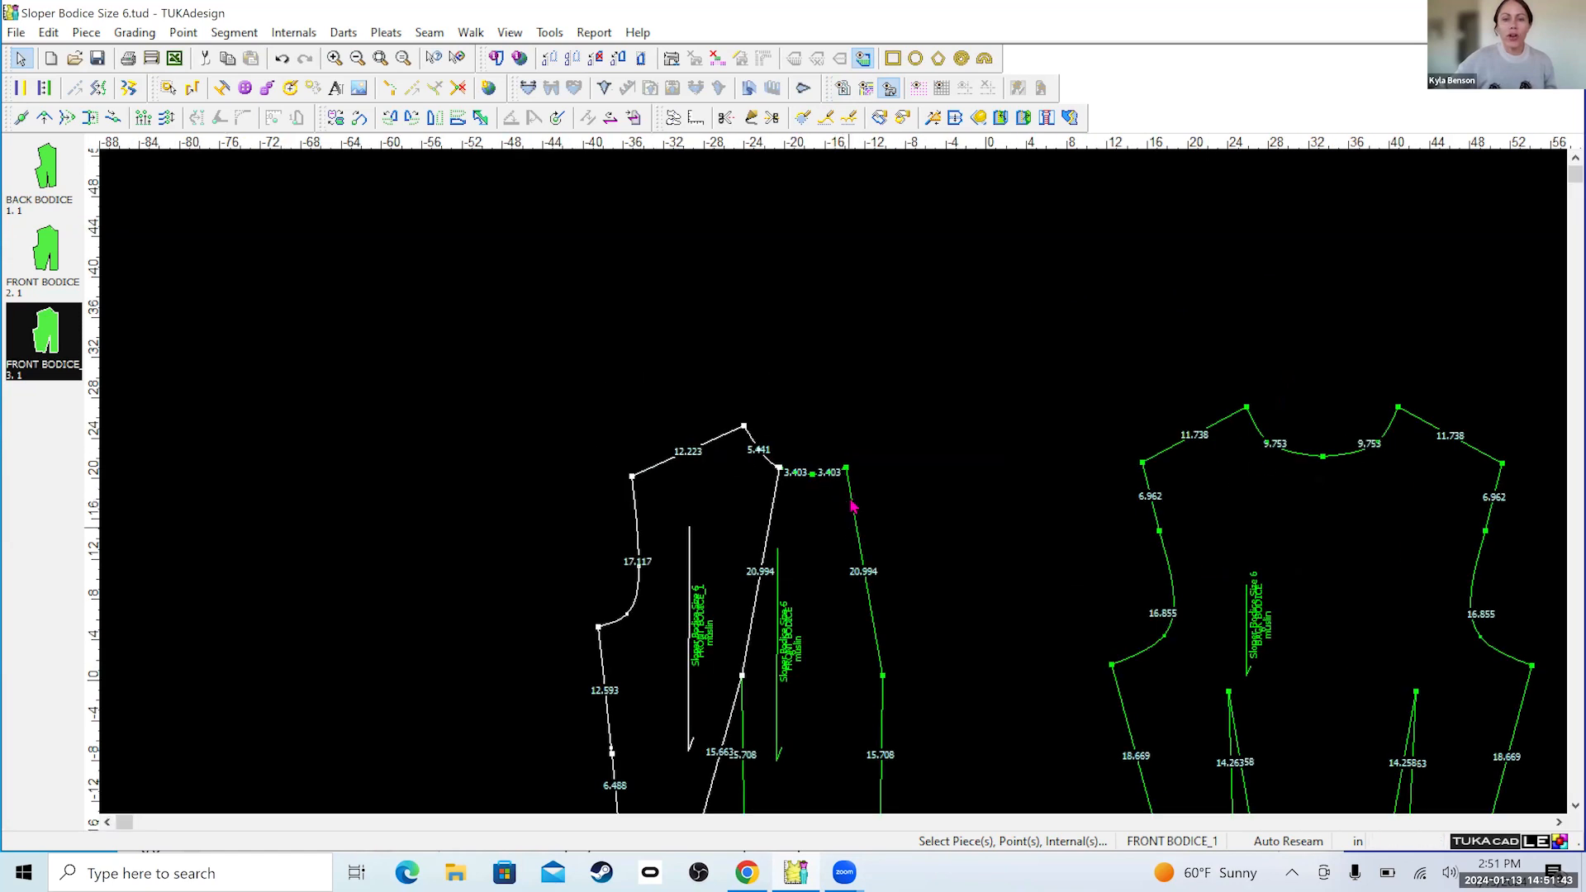
{"action": "scroll", "coordinate": [847, 479], "scroll_direction": "down", "scroll_amount": 1}
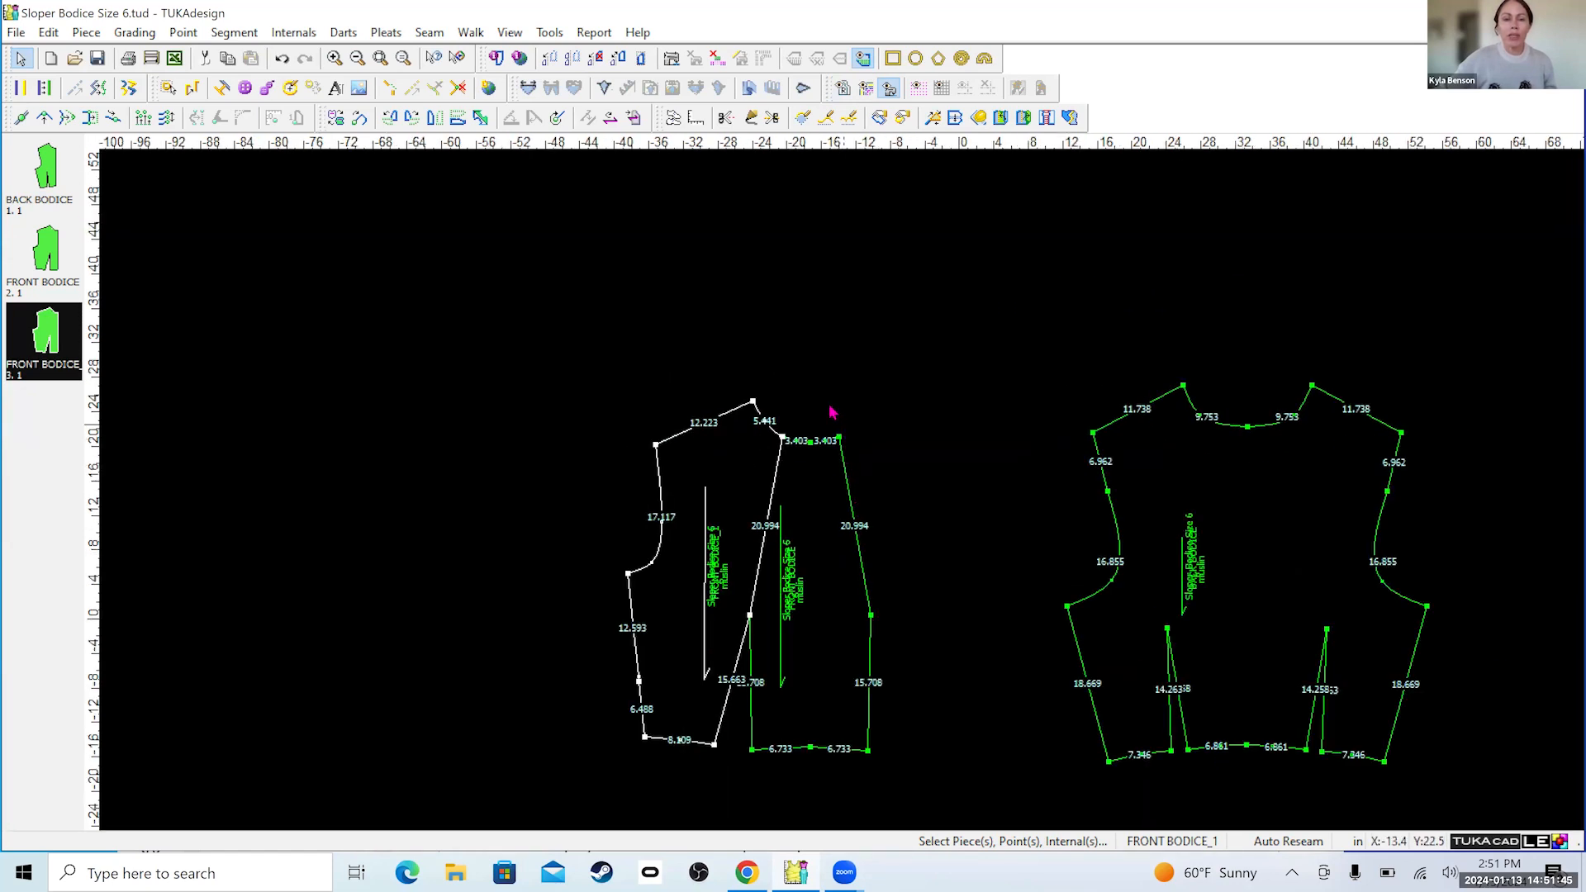
{"action": "left_click_drag", "start_coordinate": [830, 405], "coordinate": [915, 776]}
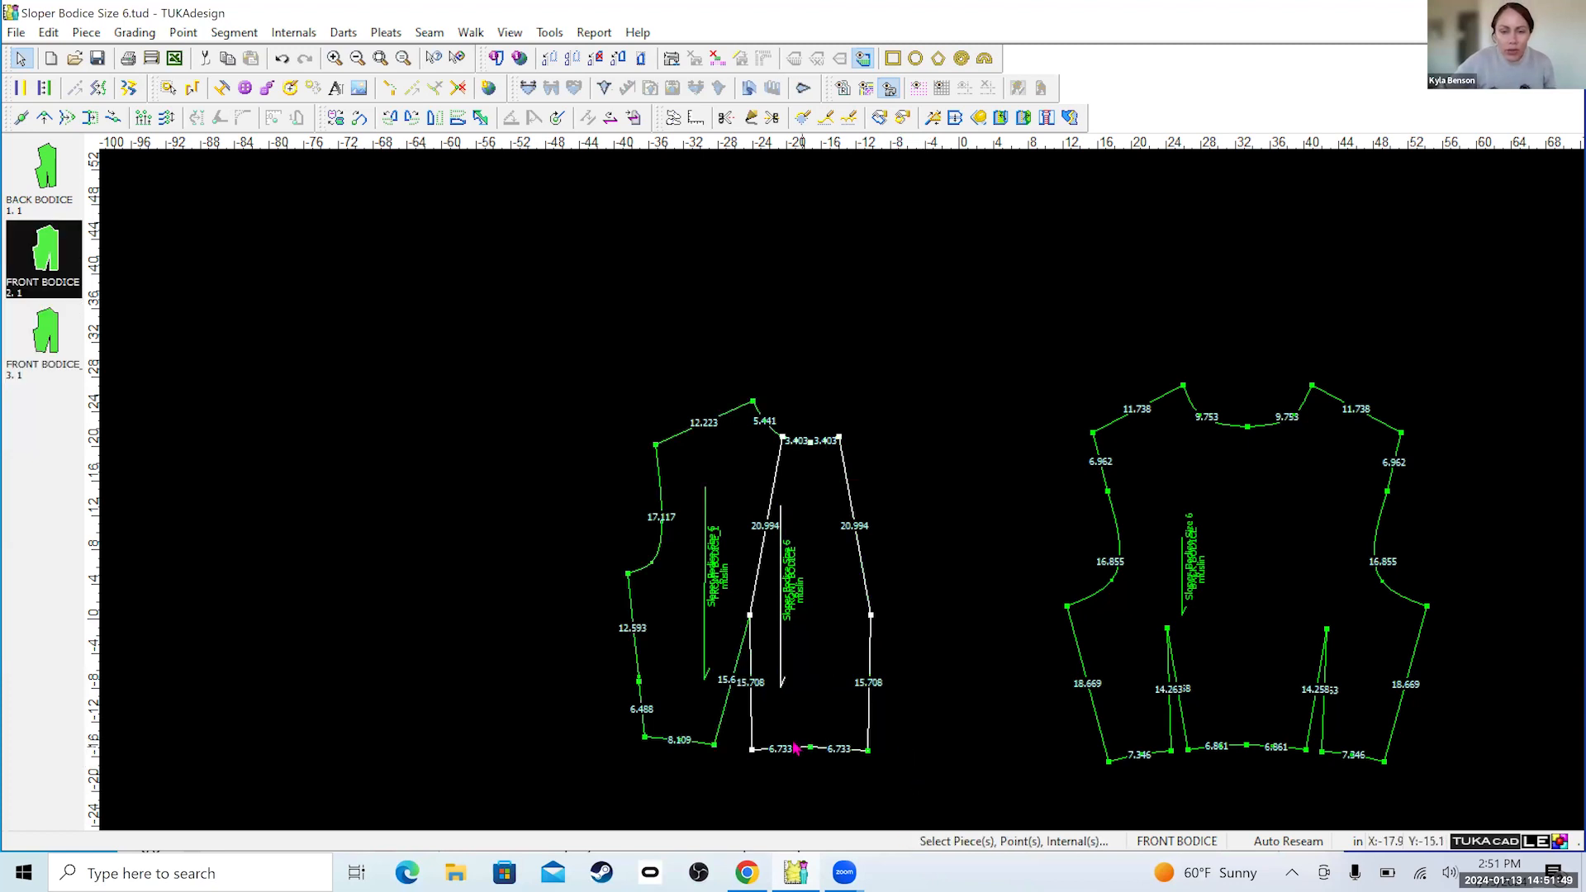
{"action": "scroll", "coordinate": [818, 749], "scroll_direction": "up", "scroll_amount": 1}
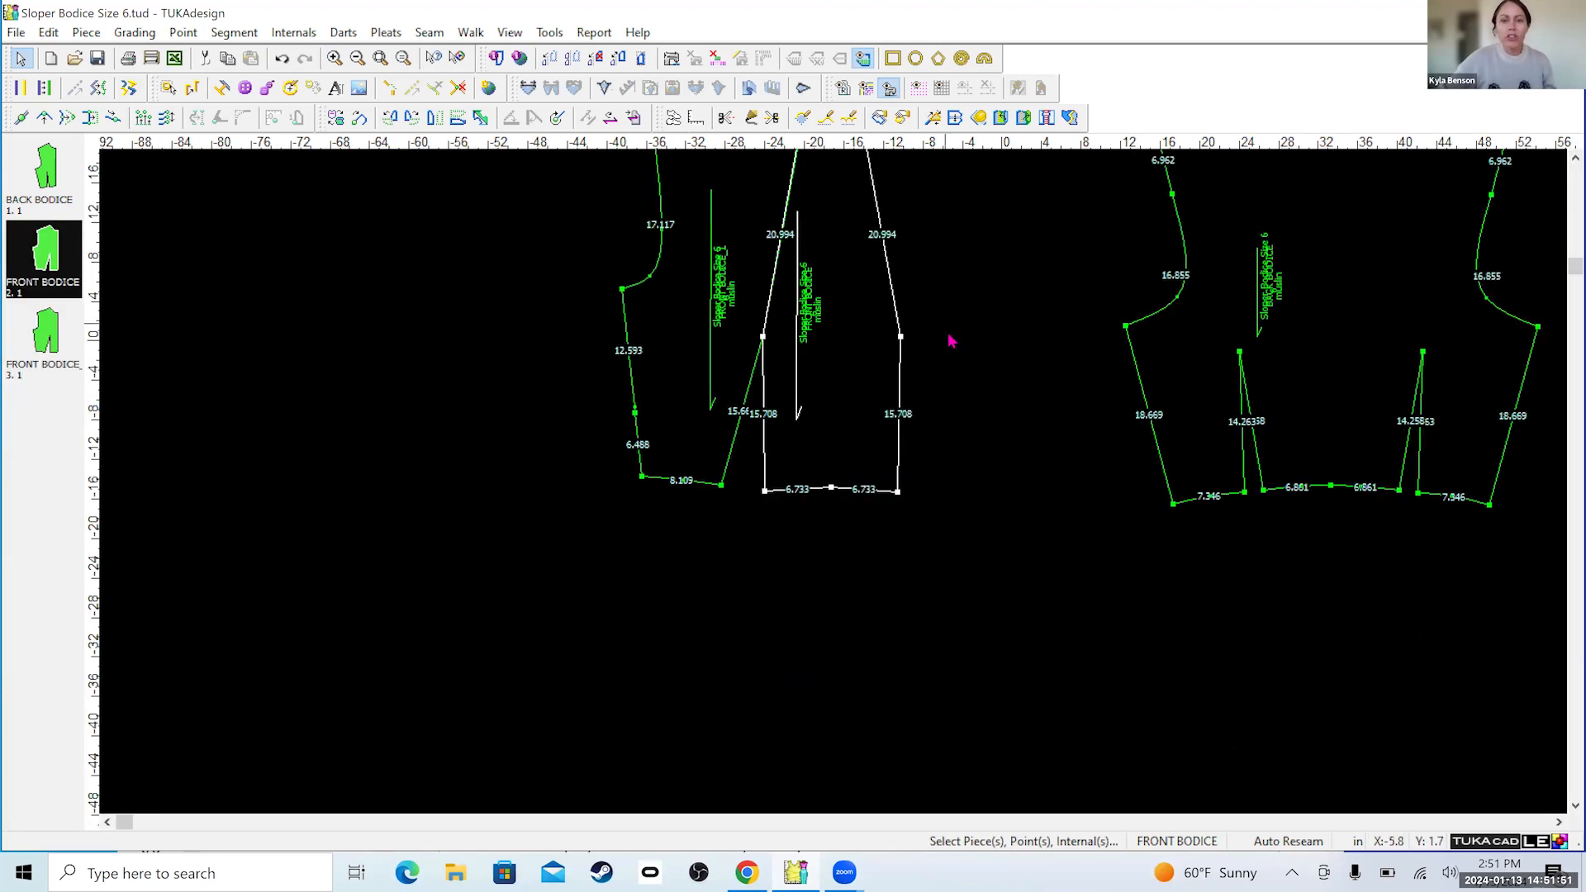
{"action": "scroll", "coordinate": [844, 501], "scroll_direction": "down", "scroll_amount": 1}
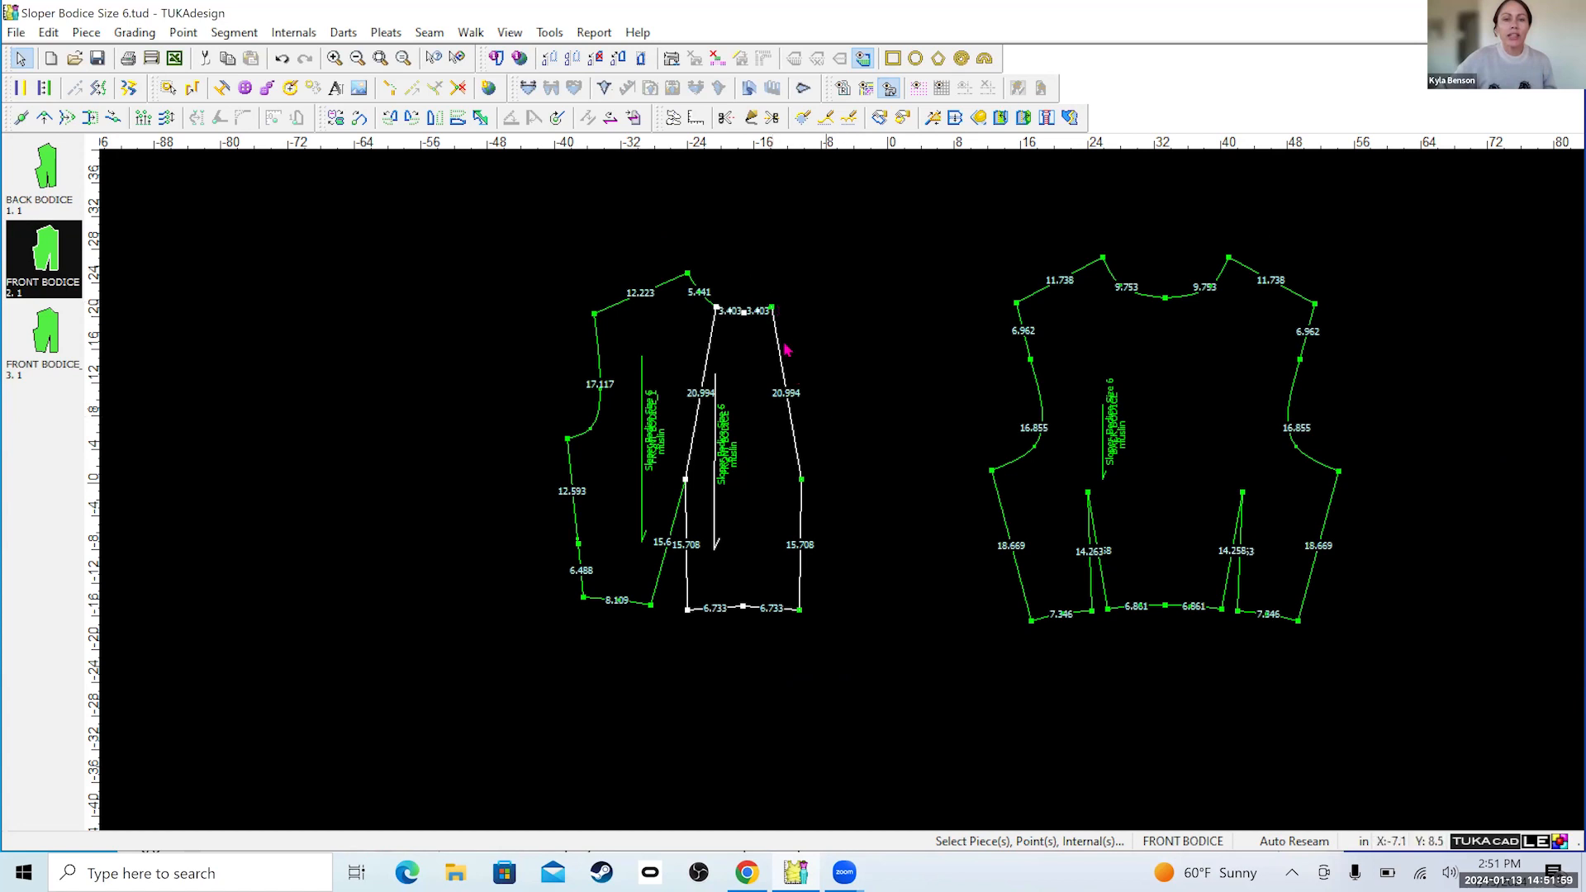
{"action": "left_click_drag", "start_coordinate": [772, 308], "coordinate": [799, 608]}
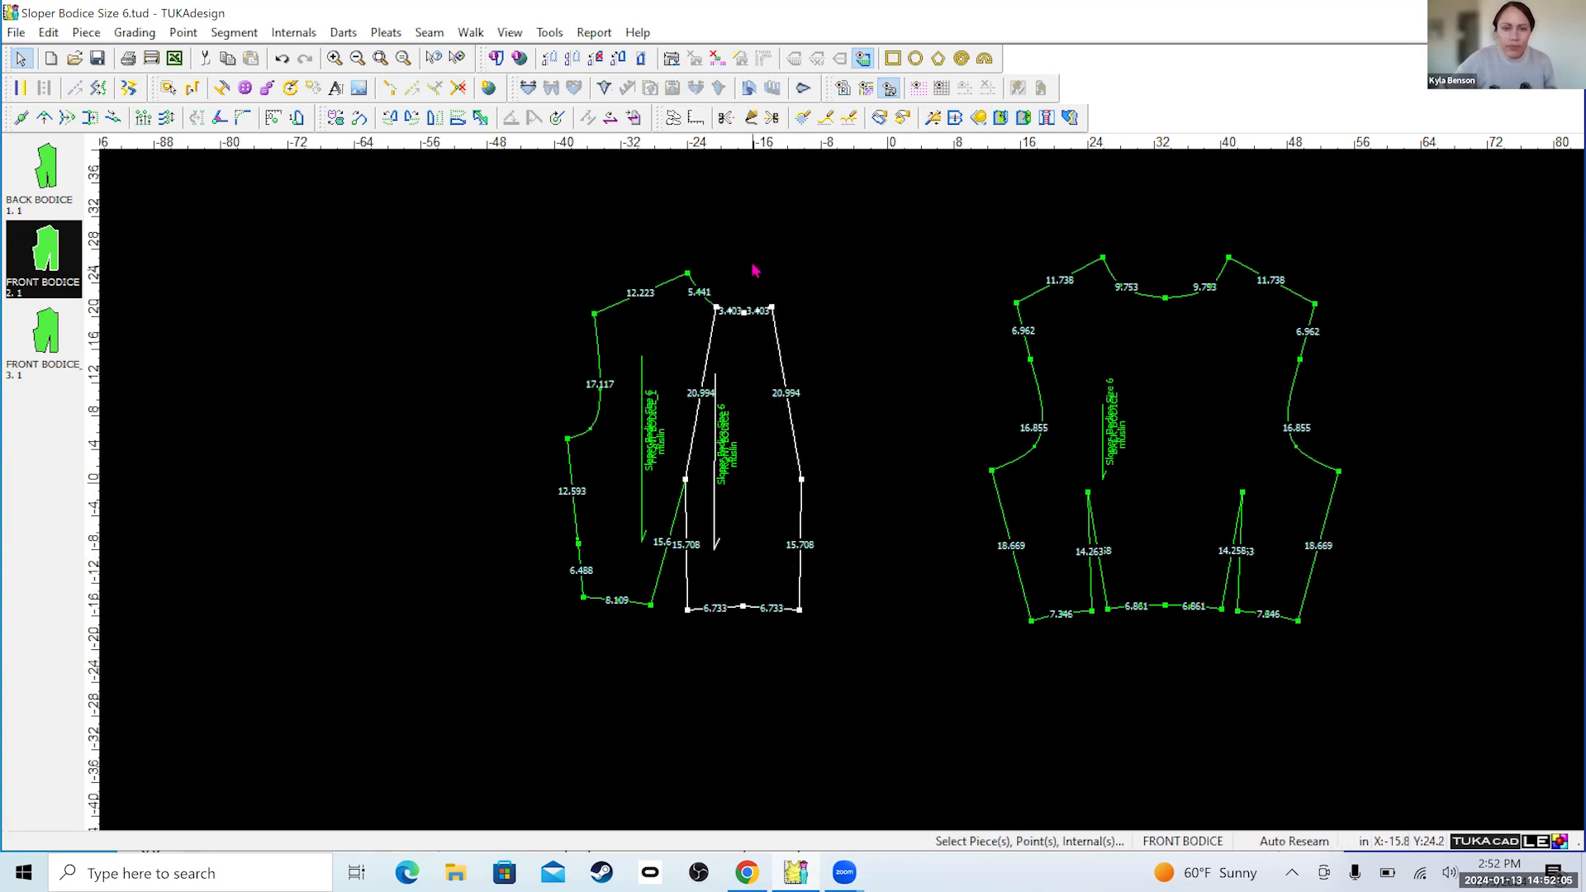
{"action": "left_click", "coordinate": [772, 307]}
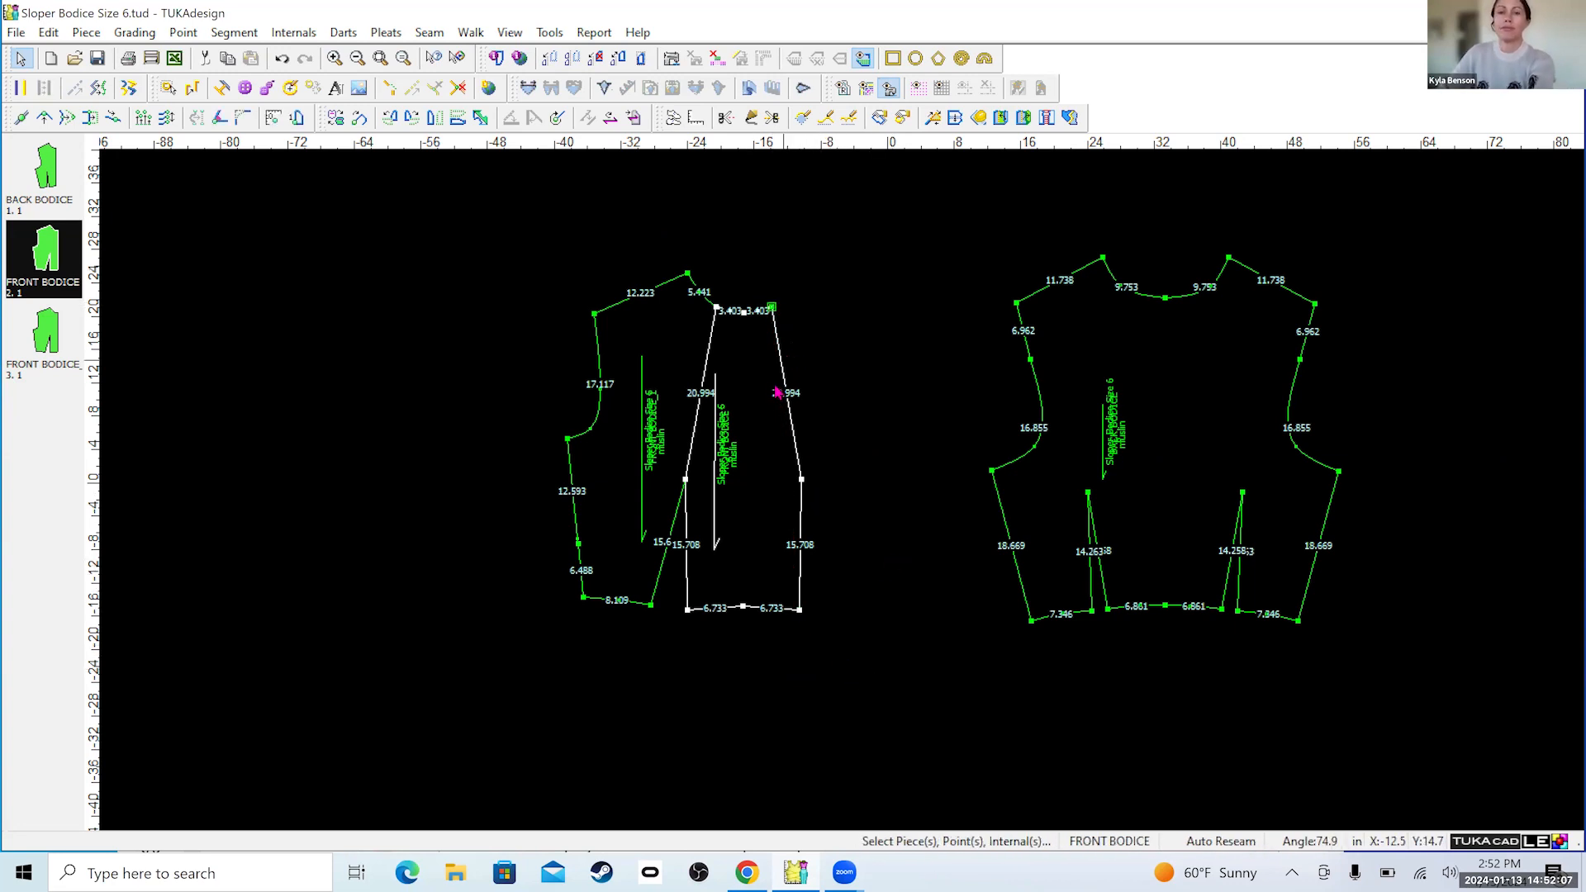
{"action": "mouse_move", "coordinate": [824, 475]}
{"action": "left_mouse_down"}
{"action": "mouse_move", "coordinate": [840, 492]}
{"action": "mouse_move", "coordinate": [815, 488]}
{"action": "left_mouse_up"}
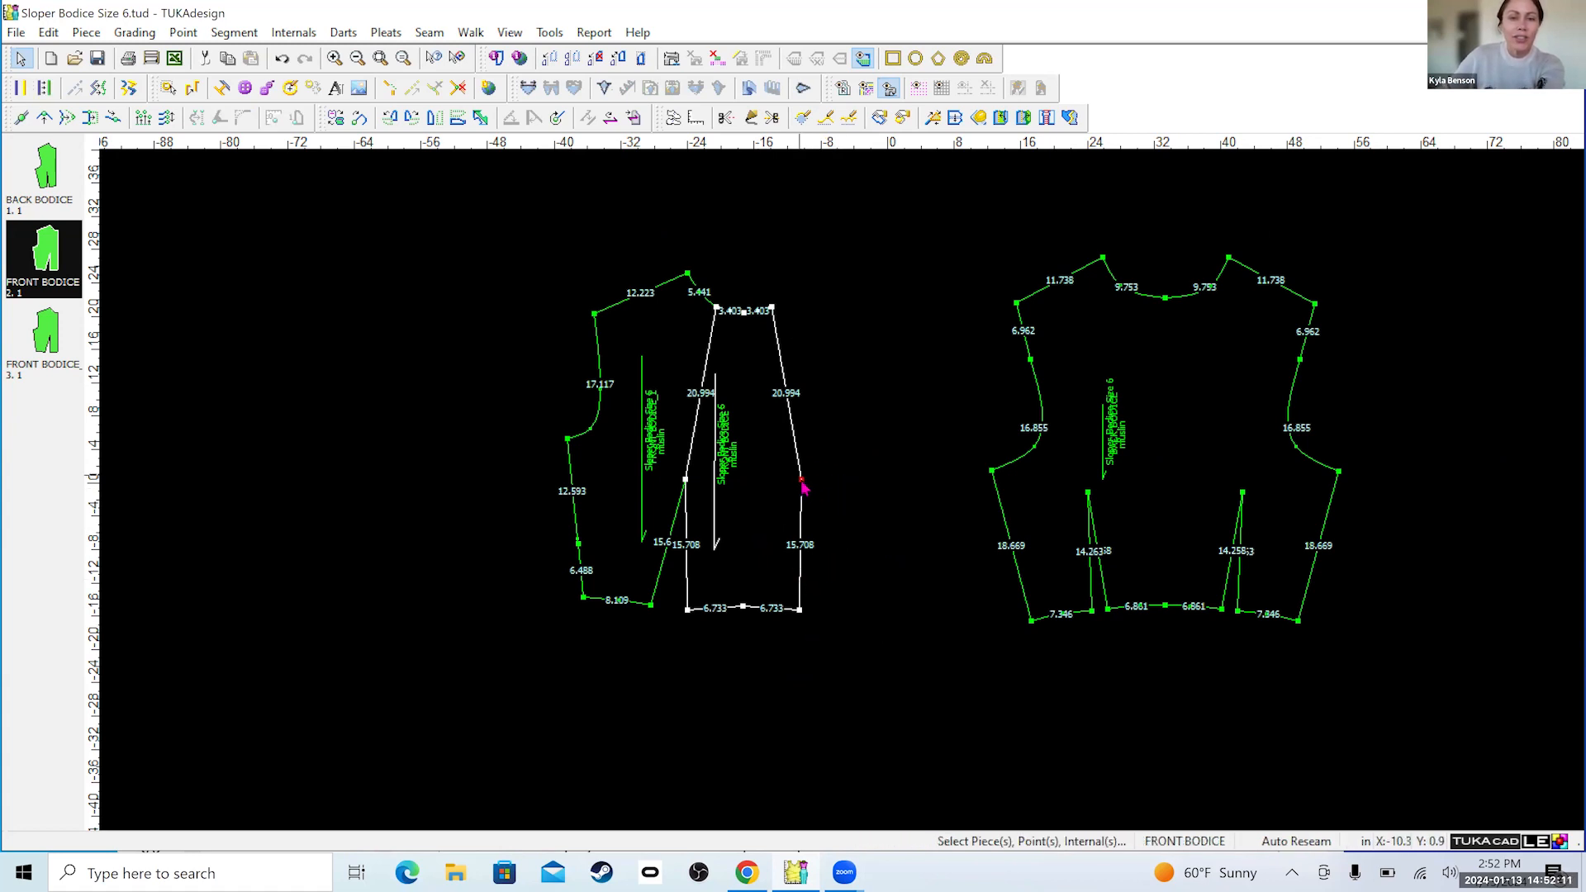
Delete the mirrored dart point from the outer edge of the center front bodice piece.
{"action": "left_click", "coordinate": [802, 484]}
{"action": "right_click", "coordinate": [804, 481]}
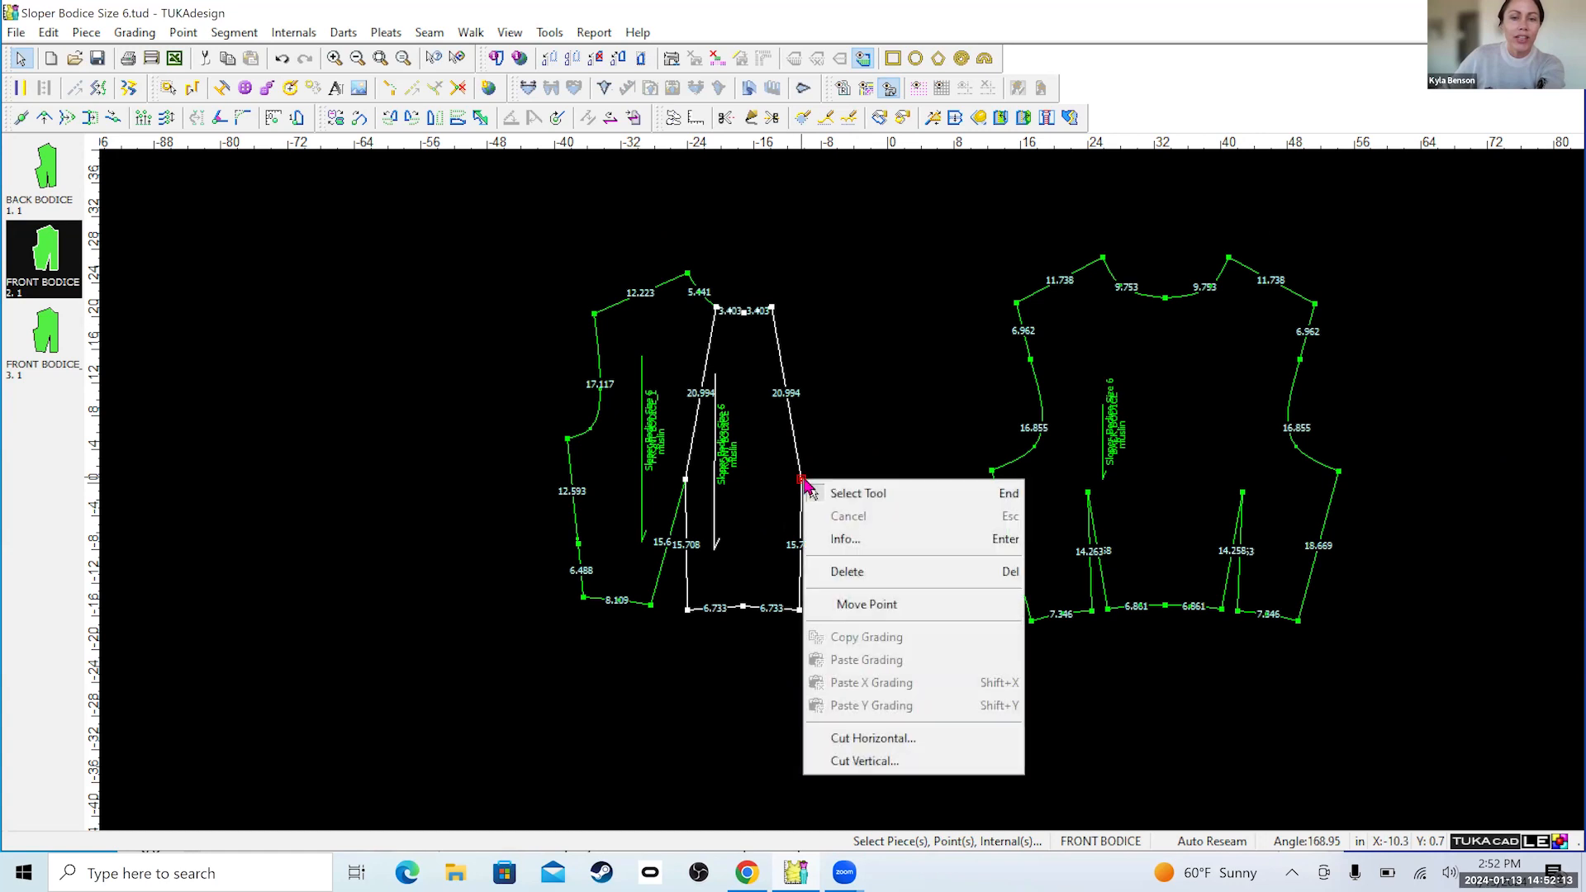
{"action": "left_click", "coordinate": [848, 572]}
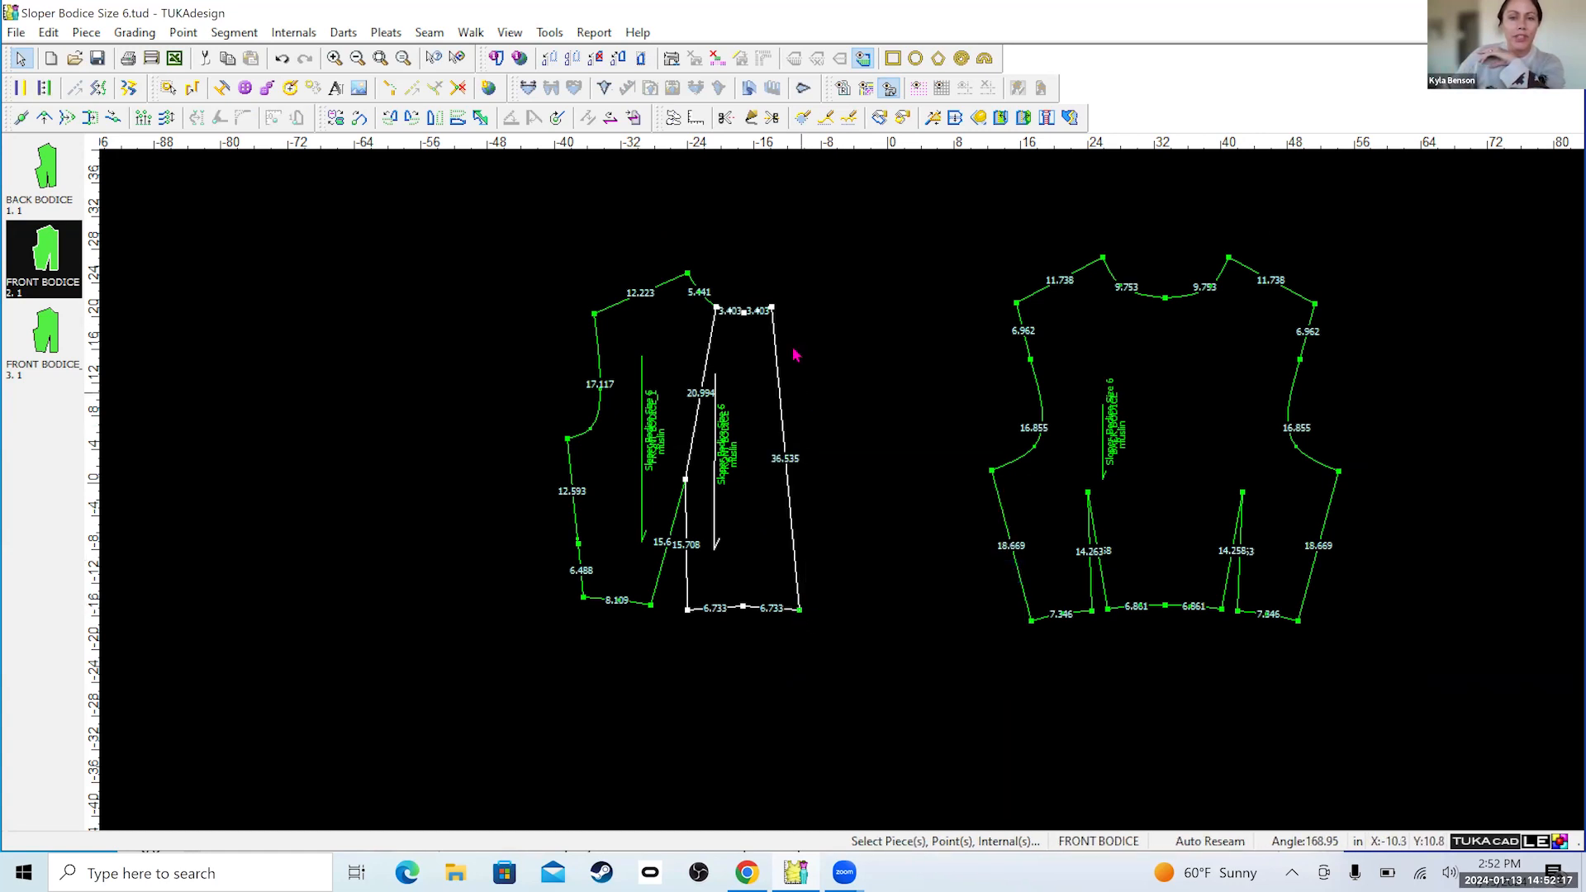
{"action": "left_click_drag", "start_coordinate": [814, 269], "coordinate": [765, 664]}
{"action": "right_click", "coordinate": [805, 610]}
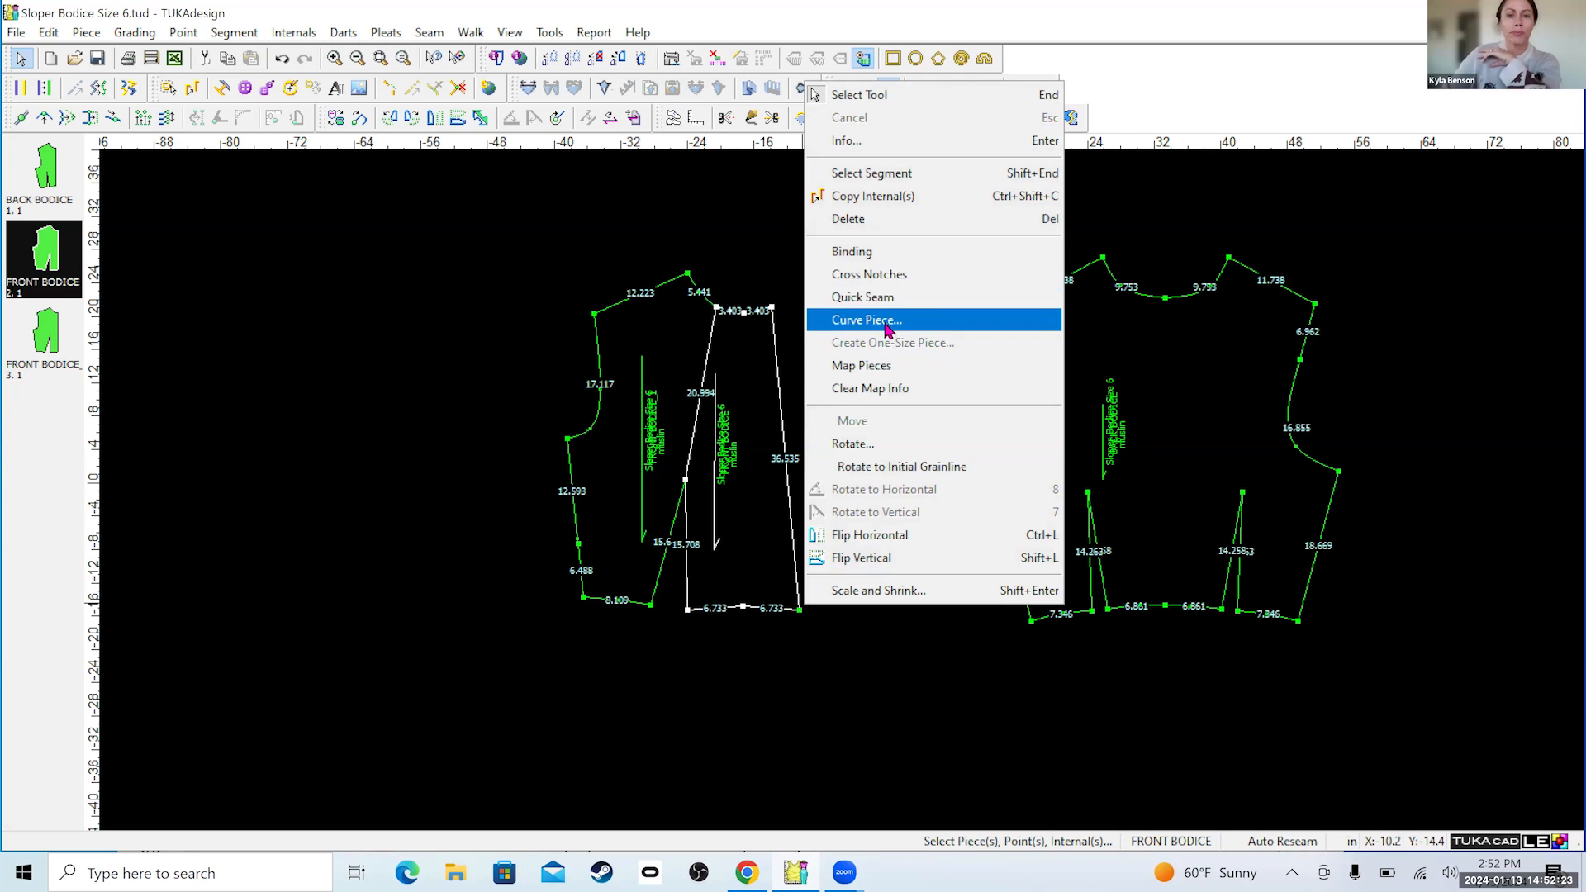
{"action": "left_click", "coordinate": [877, 218]}
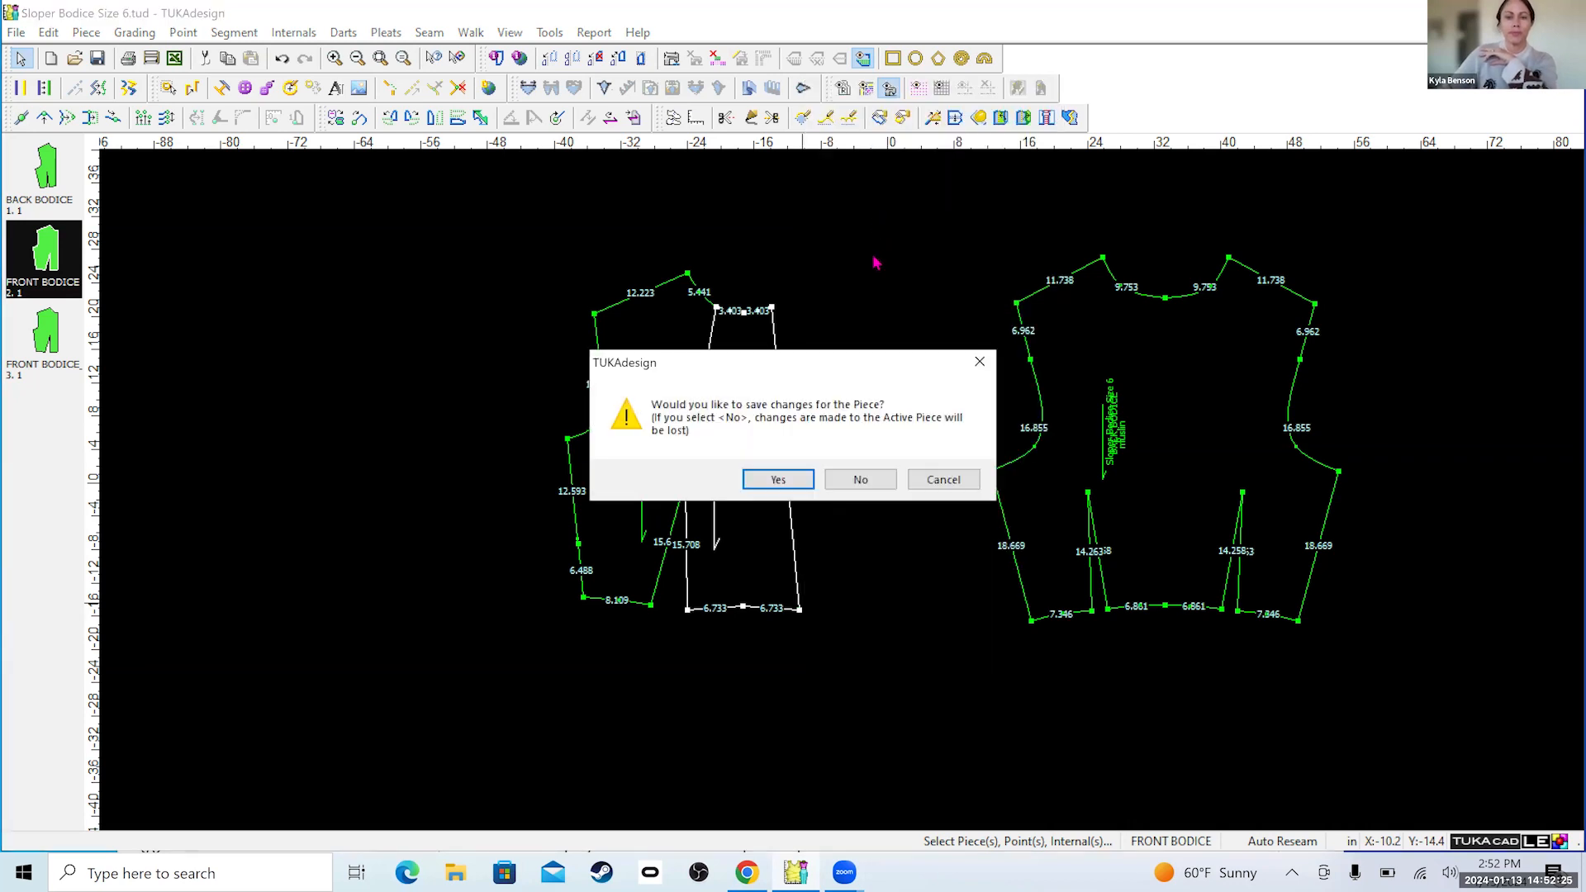
{"action": "left_click", "coordinate": [942, 482]}
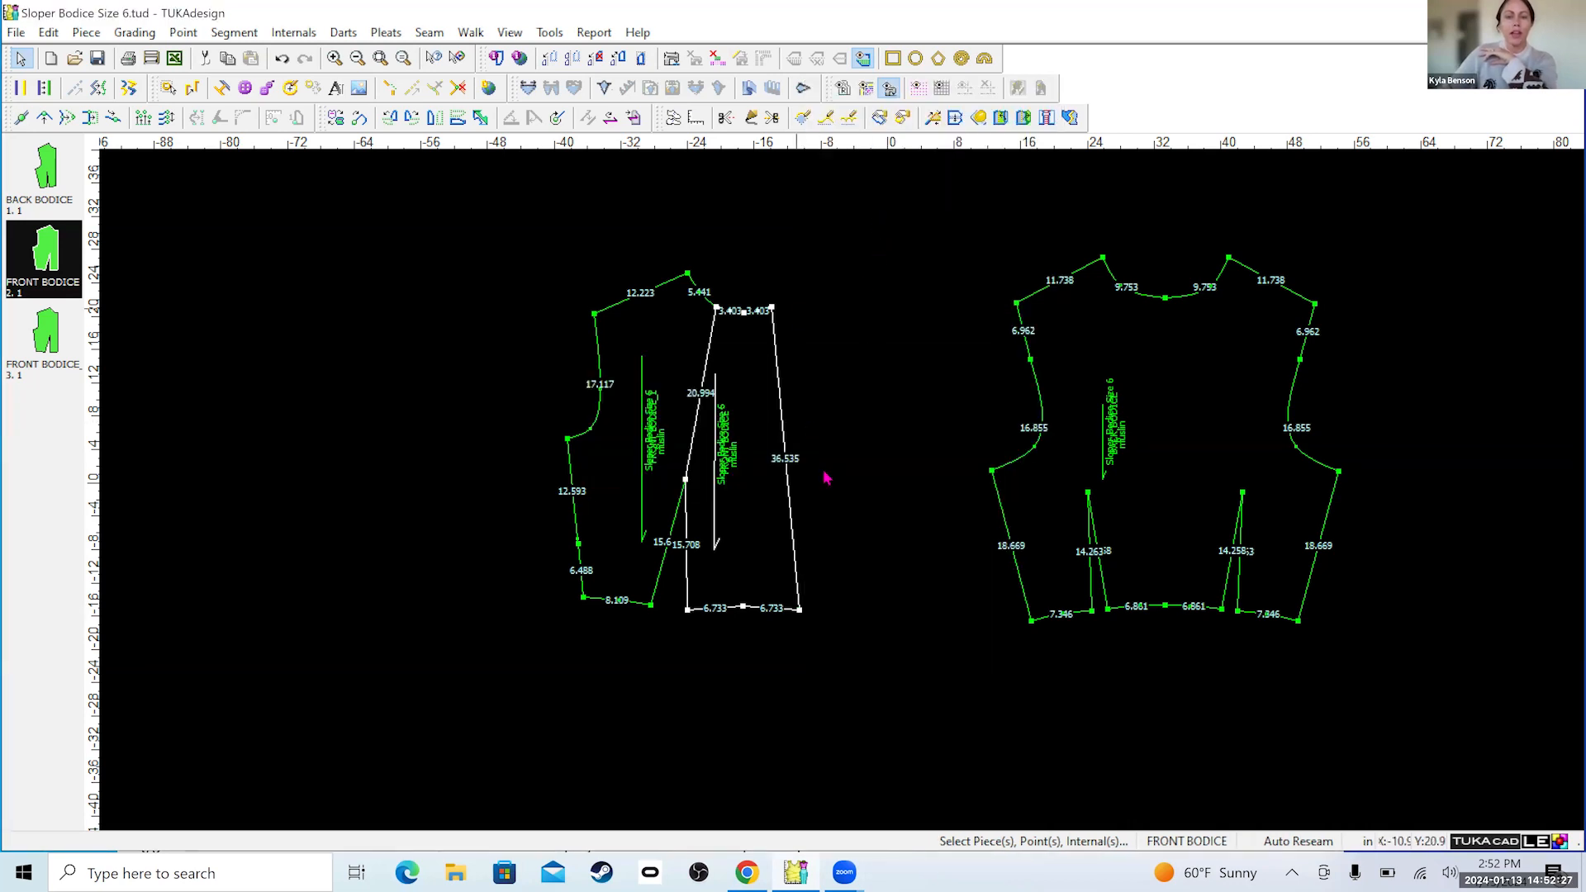
Delete the mirrored waistline corner point of the center front bodice piece.
{"action": "right_click", "coordinate": [800, 612]}
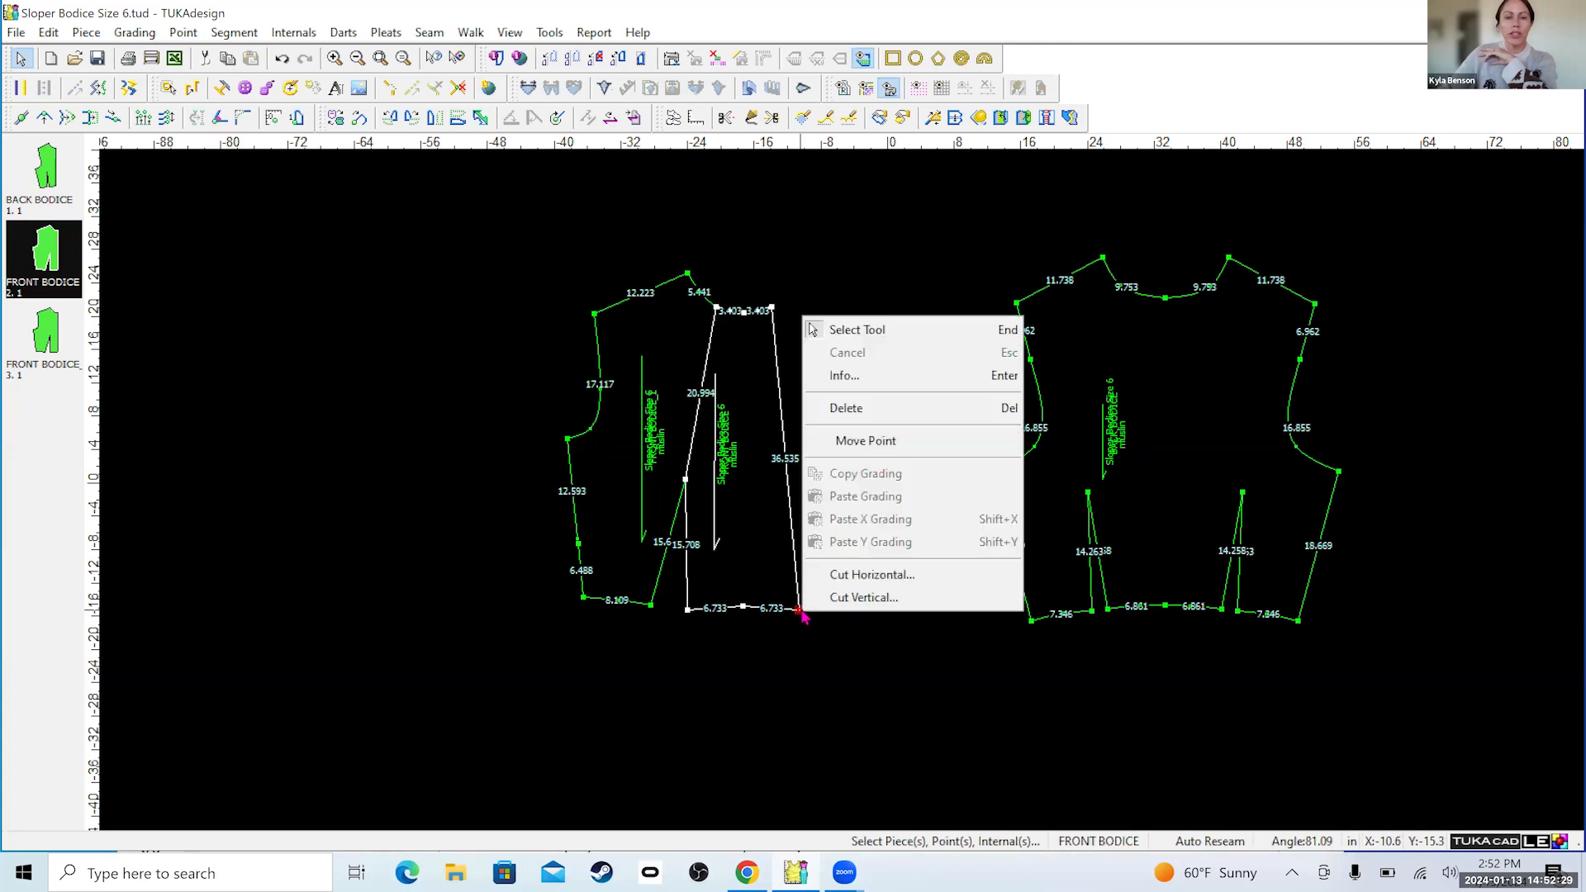
{"action": "left_click", "coordinate": [856, 408]}
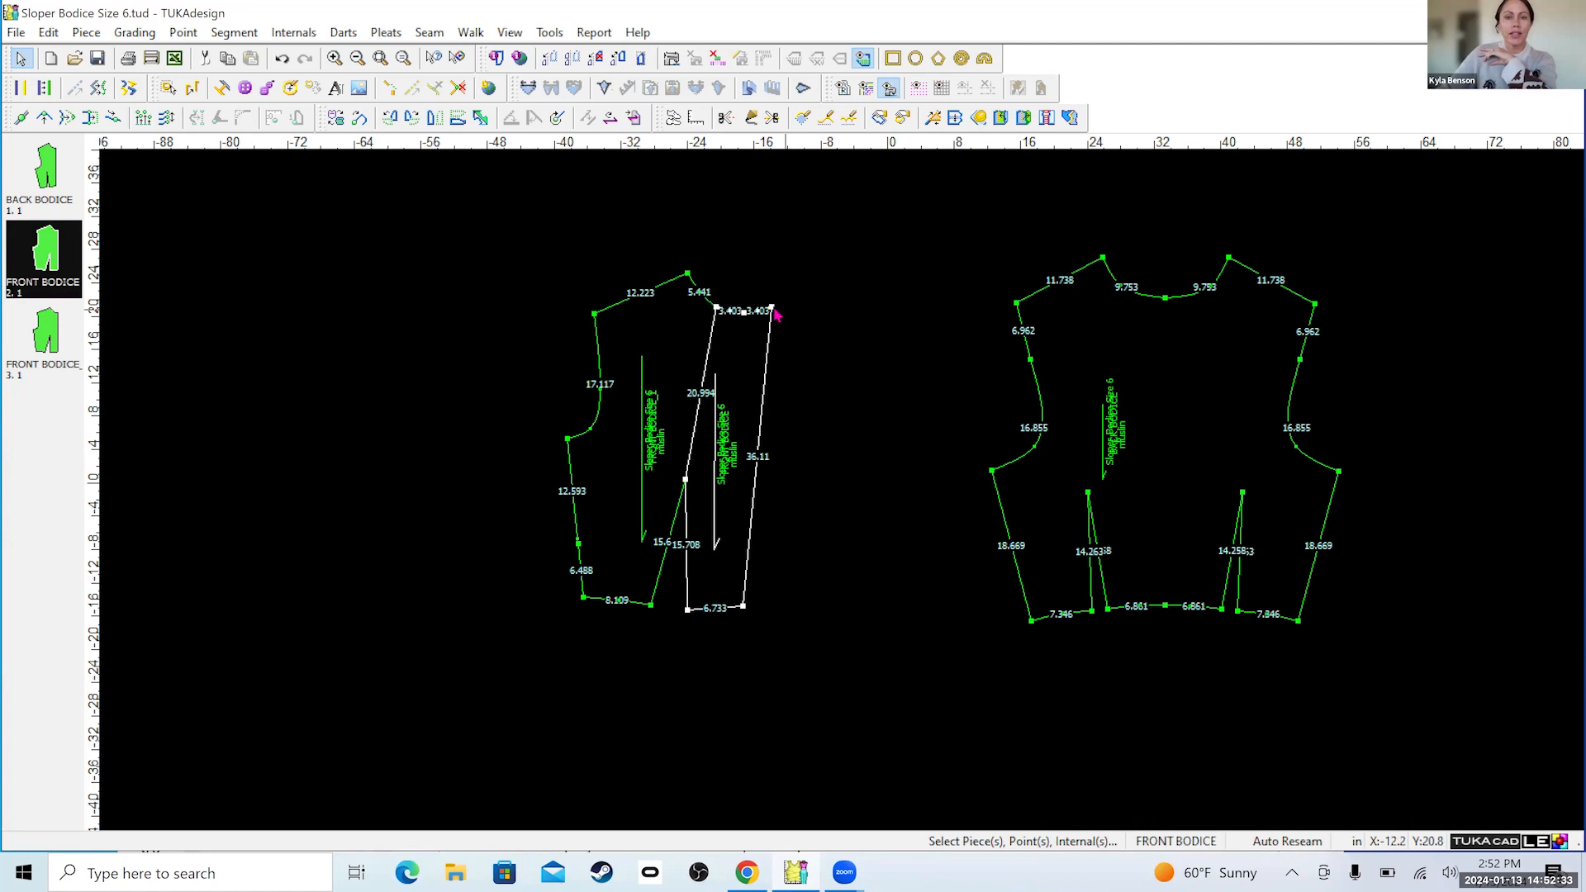
Try to delete the mirrored neckline corner point of the center front bodice piece, and undo the deletion.
{"action": "left_click", "coordinate": [771, 309]}
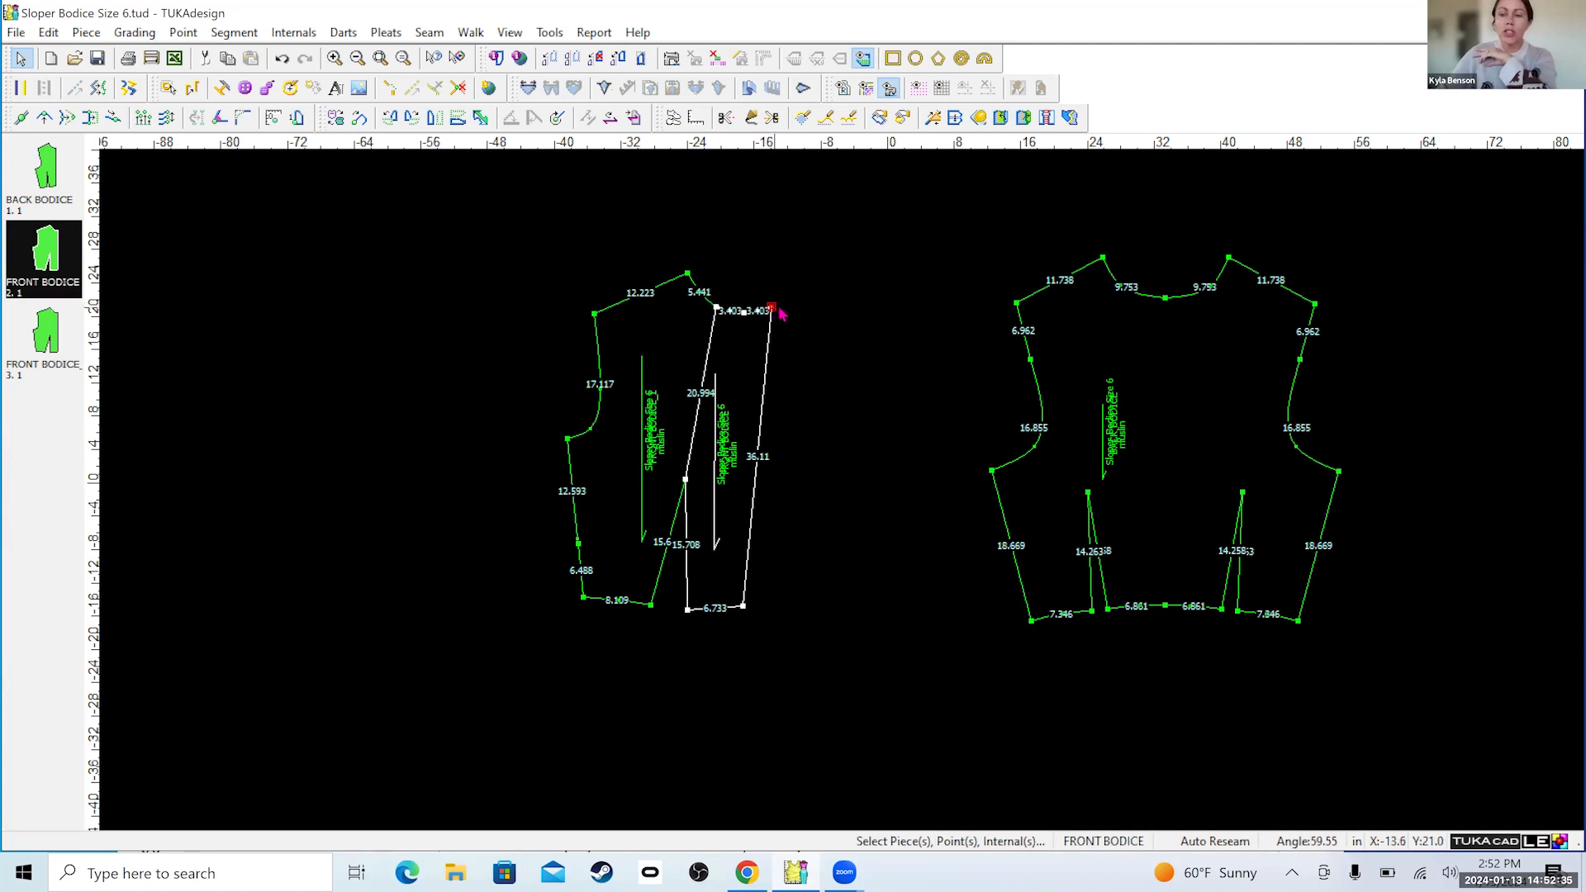
{"action": "key", "text": "Delete"}
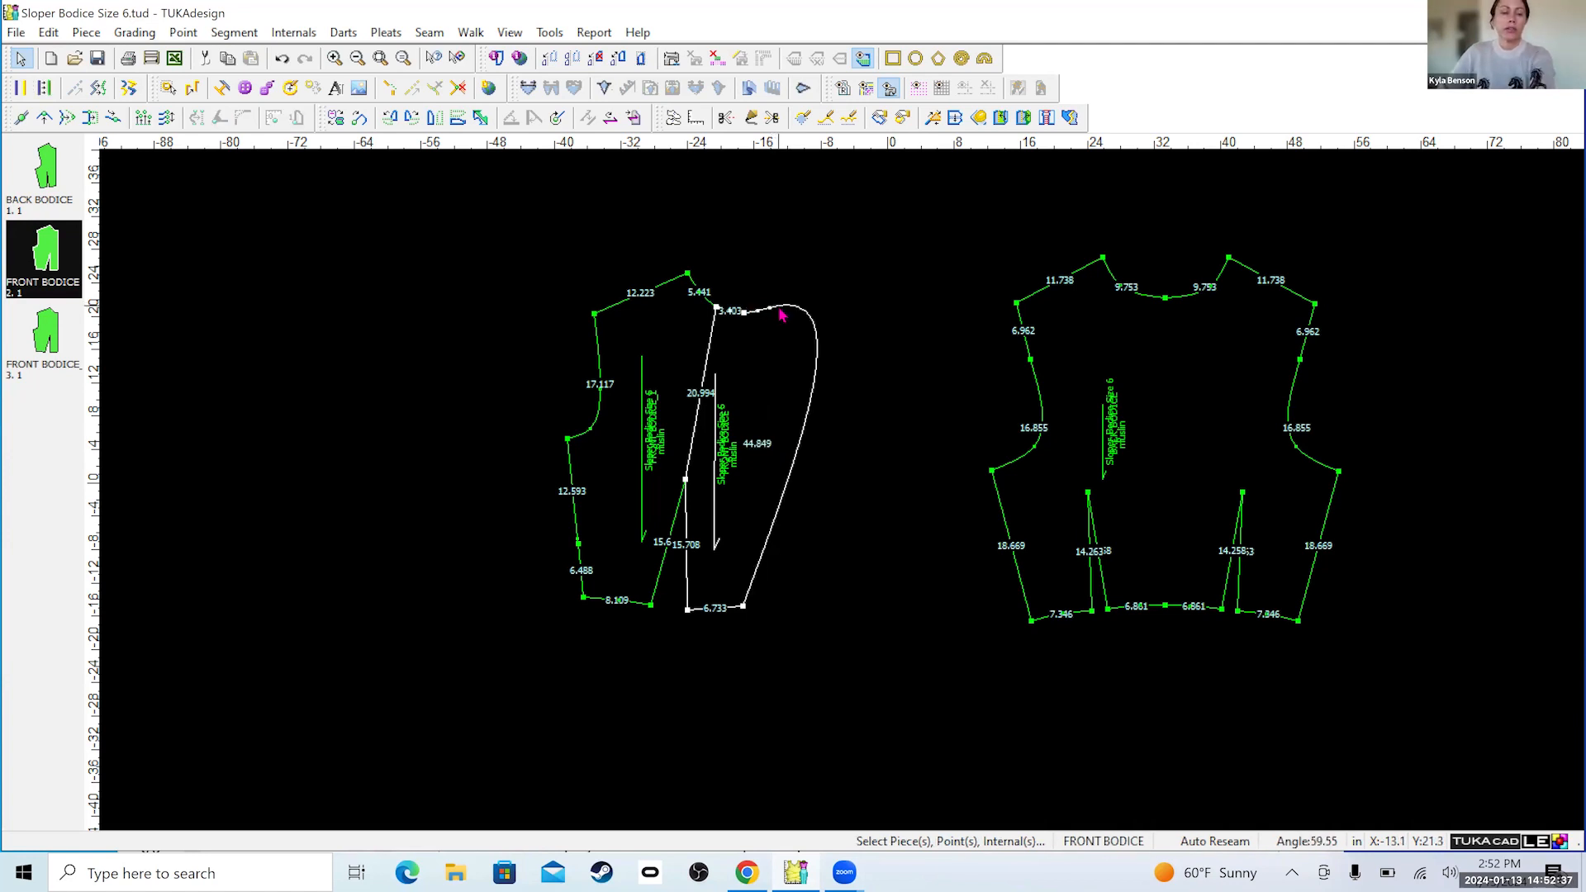
{"action": "key", "text": "ctrl+z"}
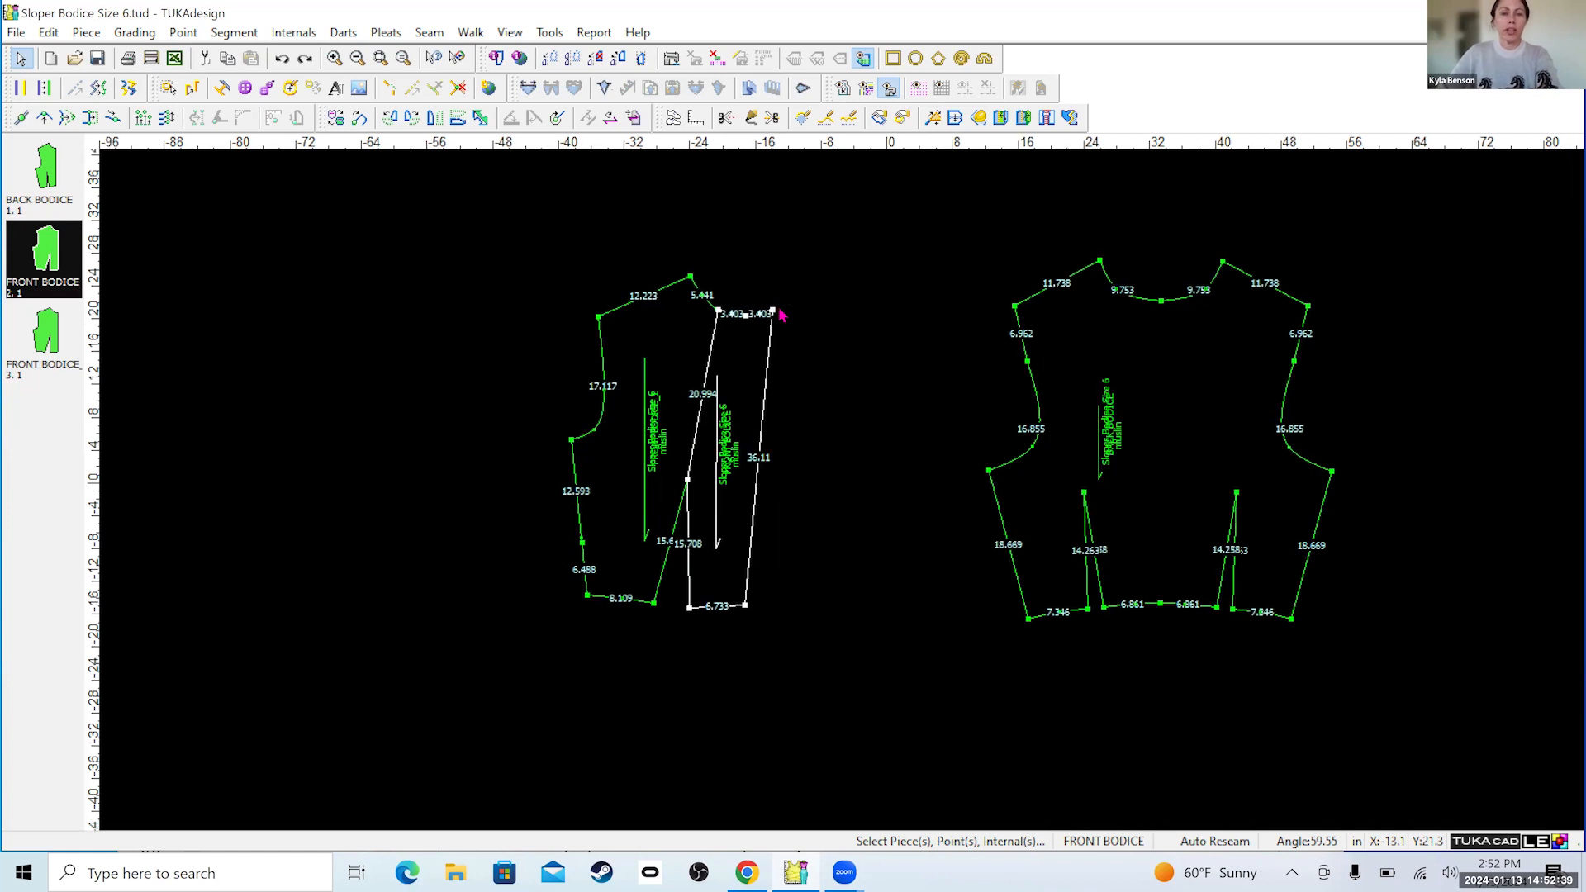
Delete the mirrored neckline corner point and the leftover neckline curve points beyond center front, leaving a straight center front edge.
{"action": "scroll", "coordinate": [836, 491], "scroll_direction": "up", "scroll_amount": 2}
{"action": "scroll", "coordinate": [836, 492], "scroll_direction": "up", "scroll_amount": 1}
{"action": "left_click", "coordinate": [839, 325]}
{"action": "right_click", "coordinate": [842, 330]}
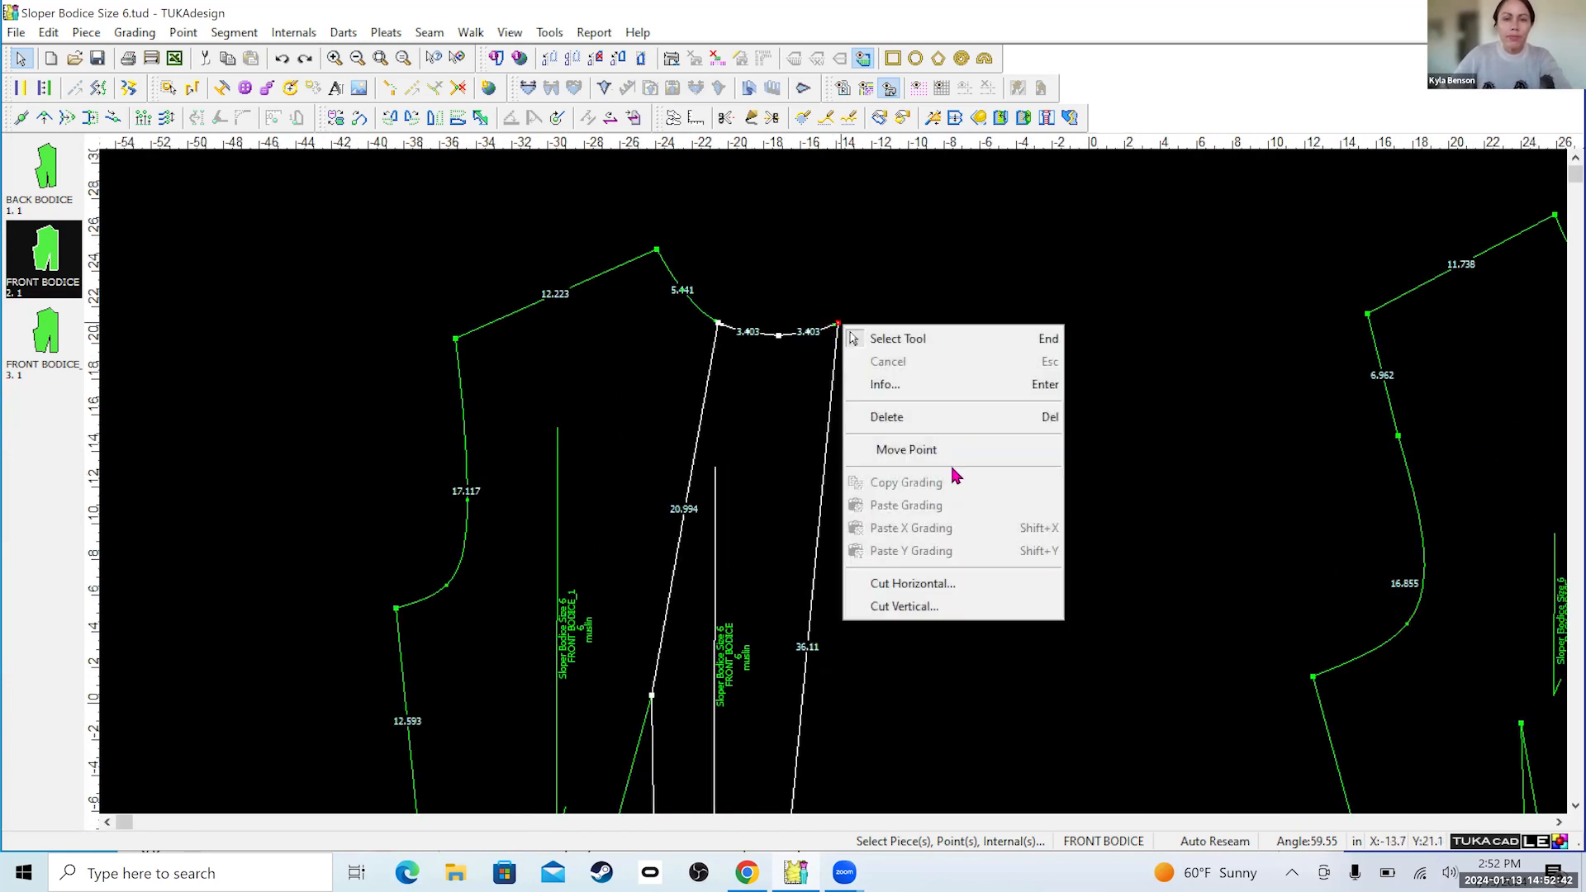
{"action": "left_click", "coordinate": [923, 422]}
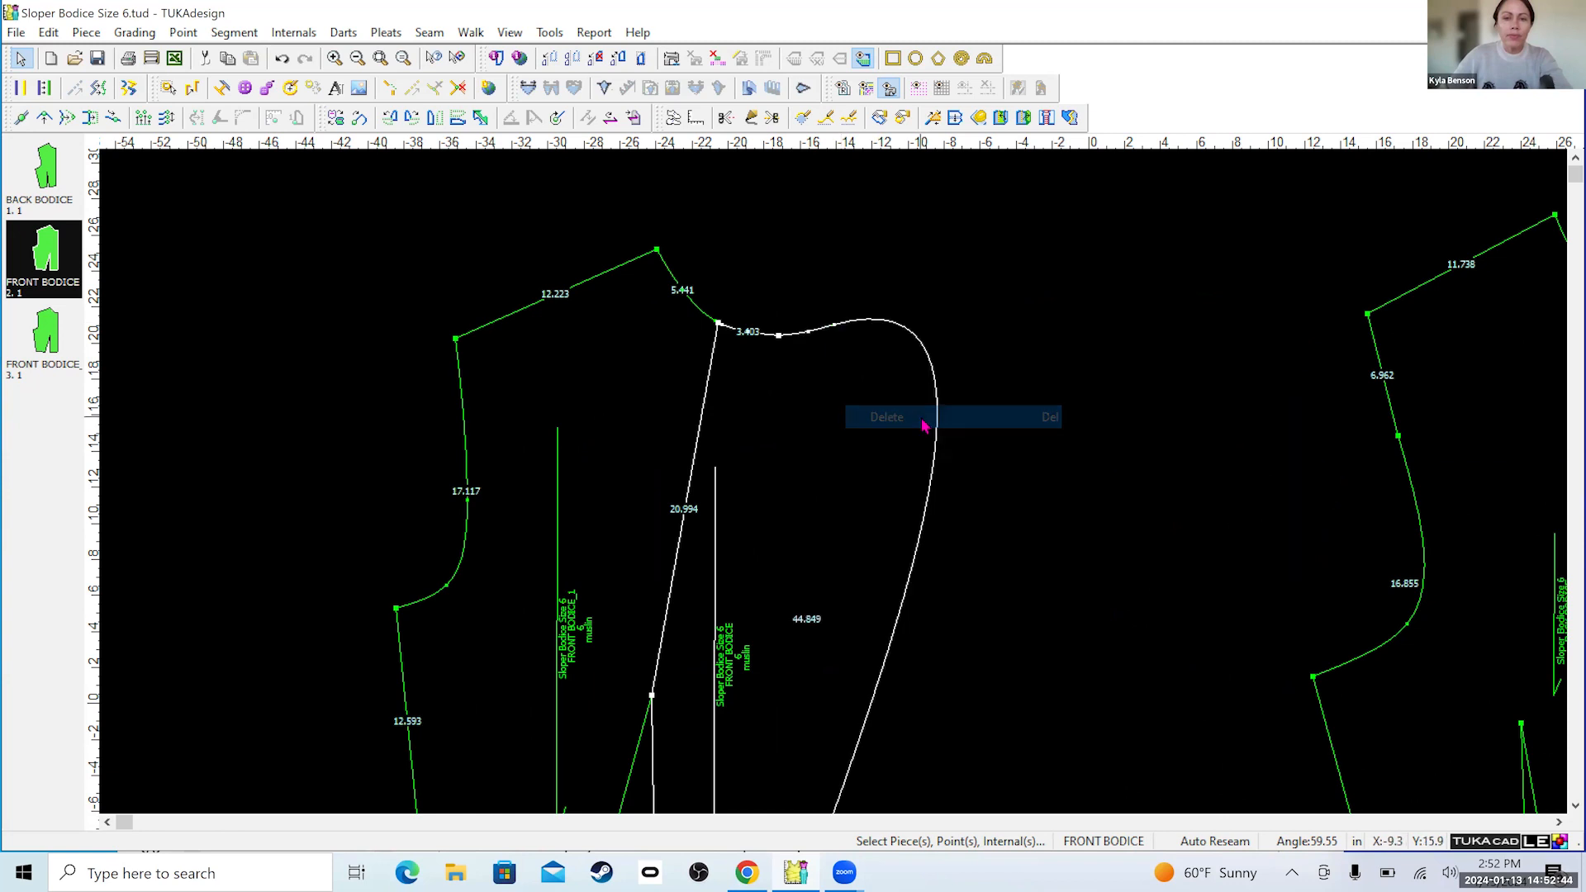
{"action": "left_click", "coordinate": [833, 330]}
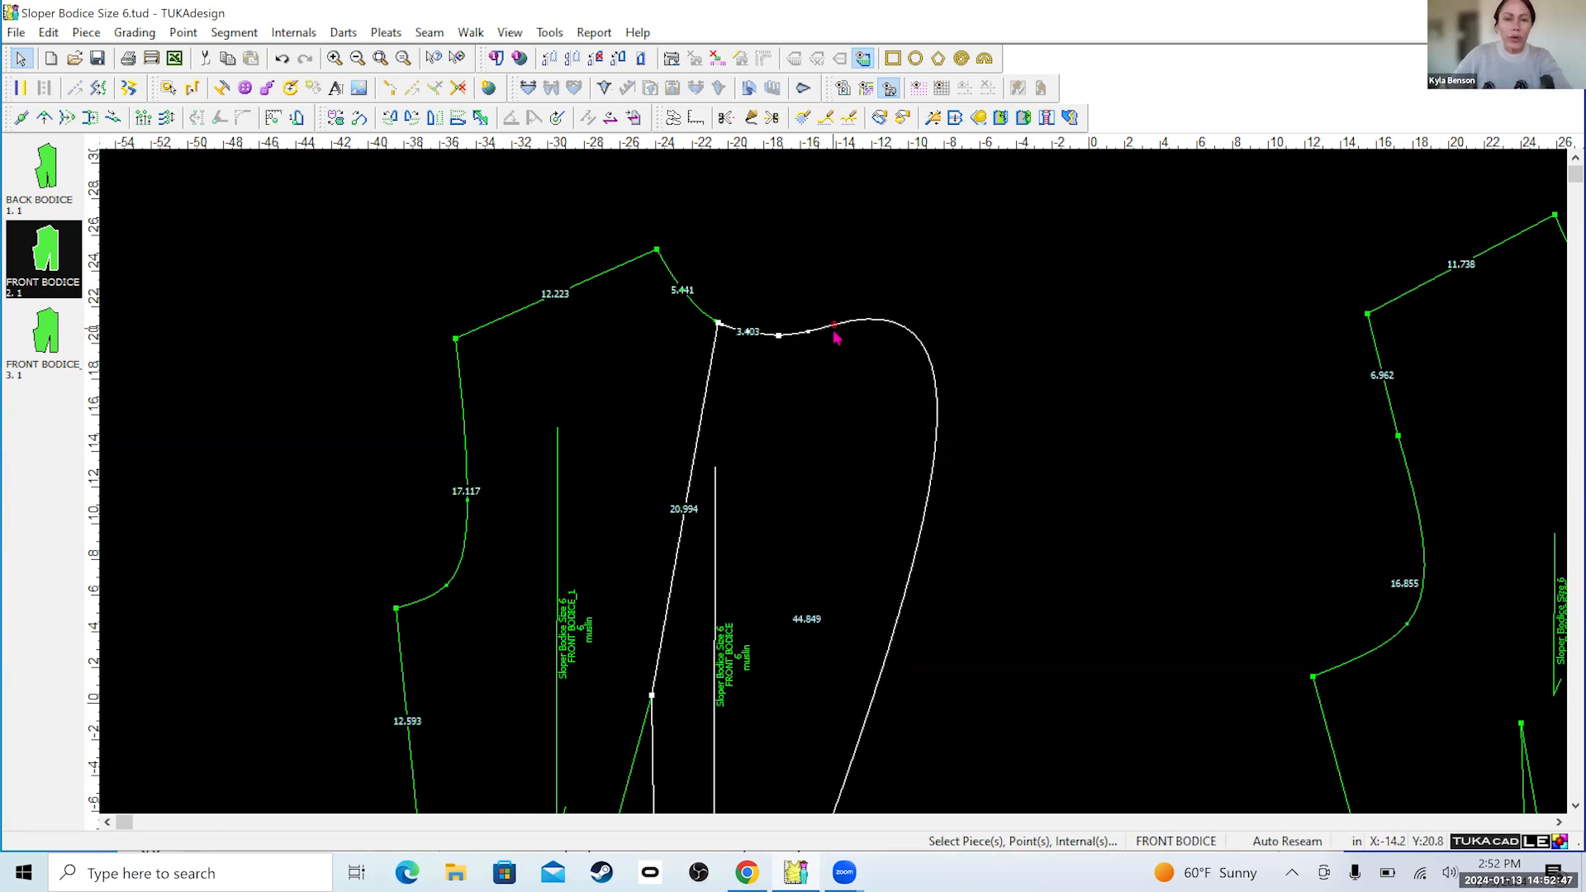
{"action": "right_click", "coordinate": [837, 338]}
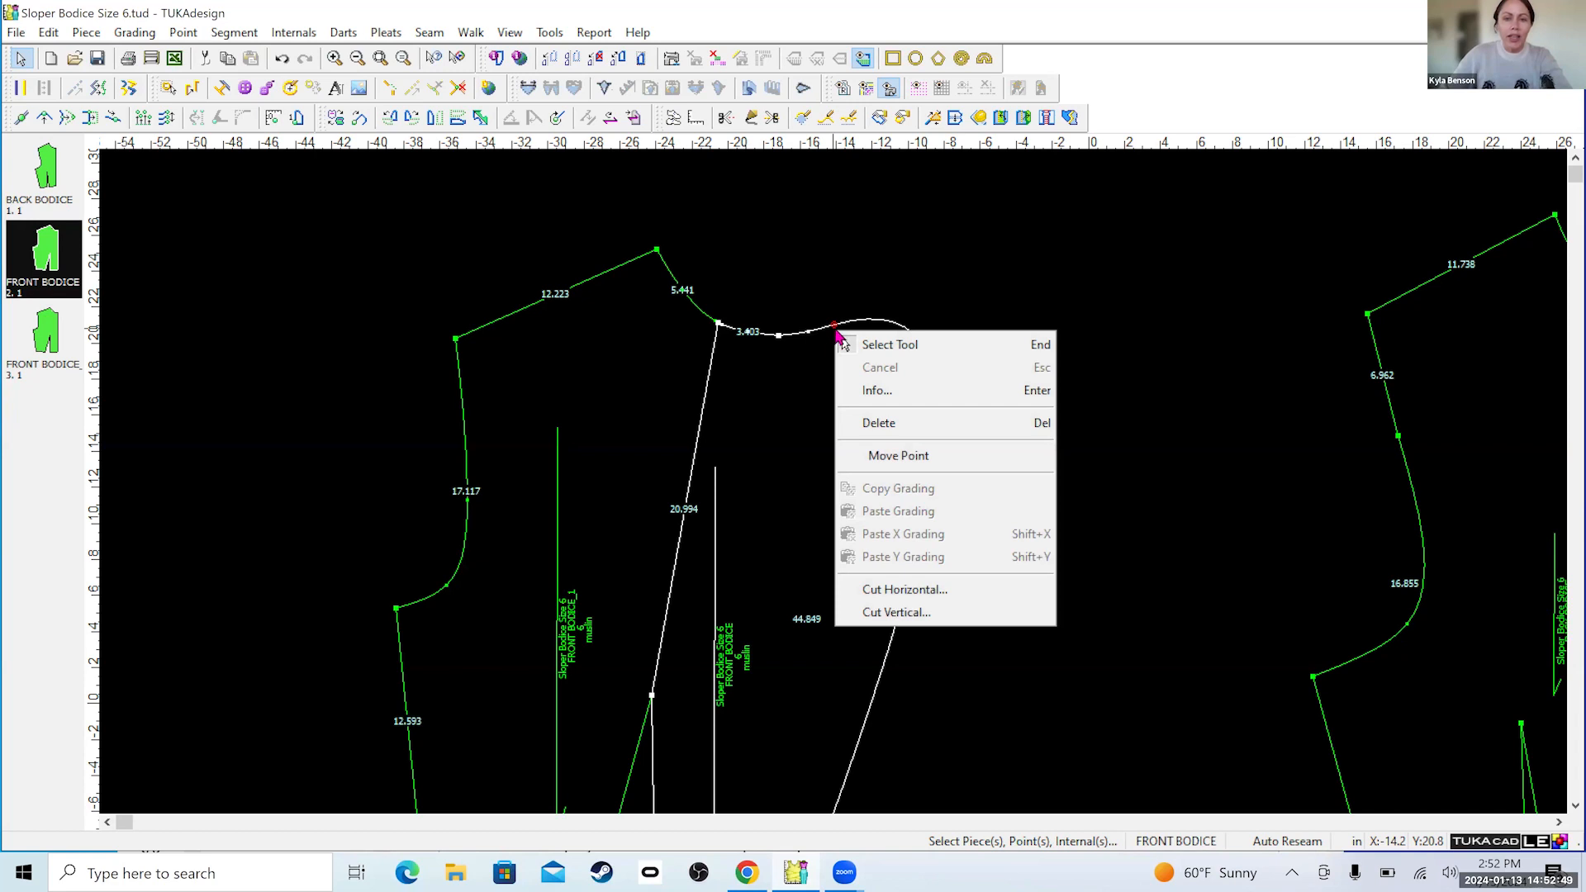
{"action": "left_click", "coordinate": [874, 424]}
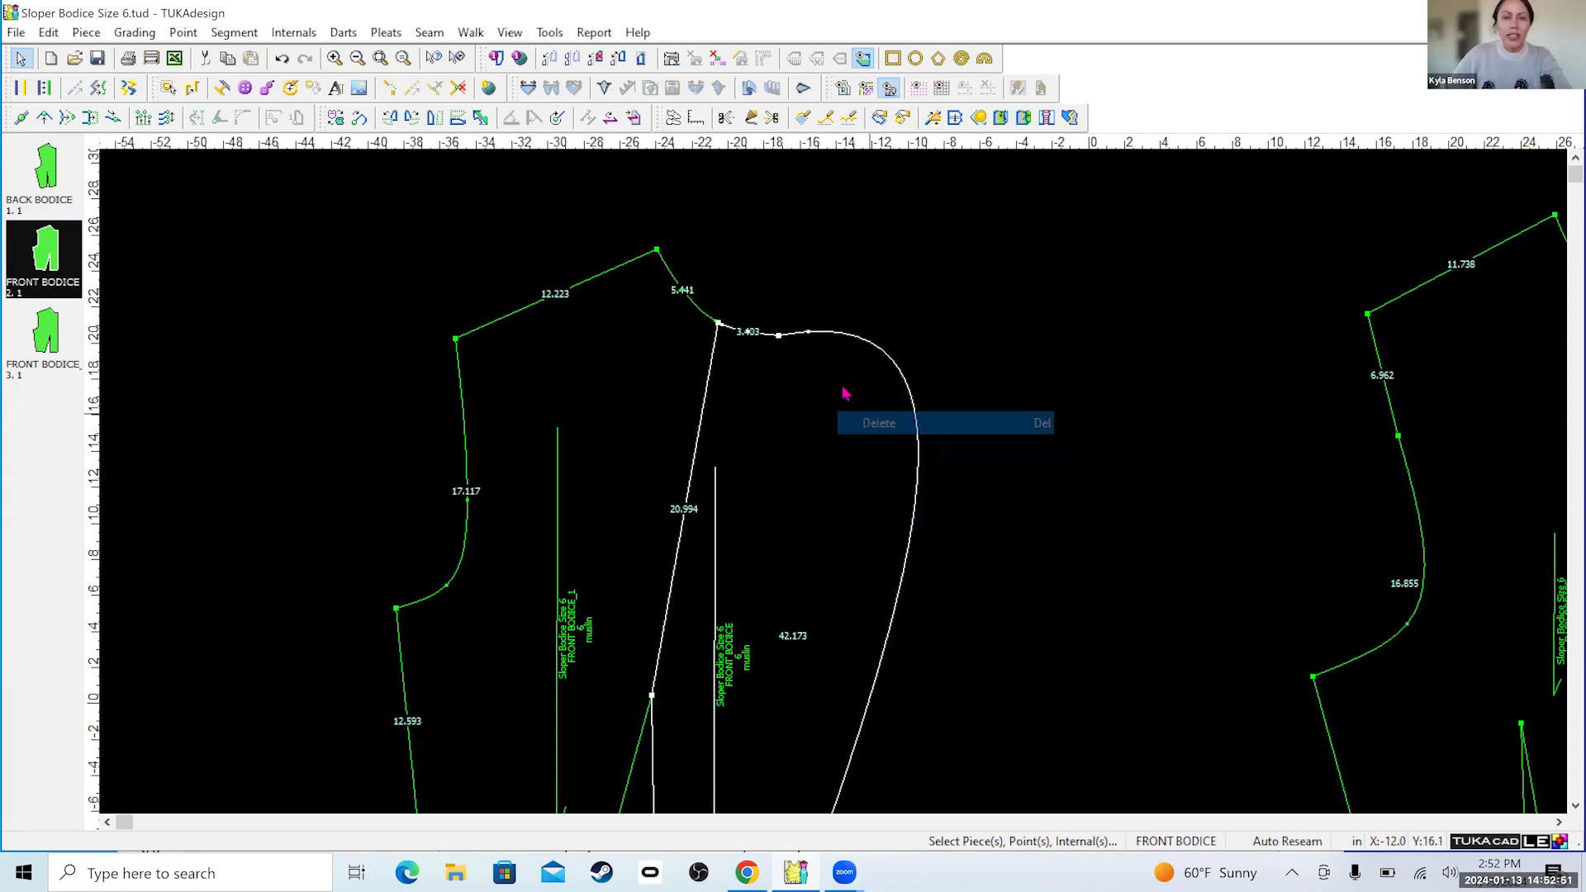
{"action": "right_click", "coordinate": [810, 339]}
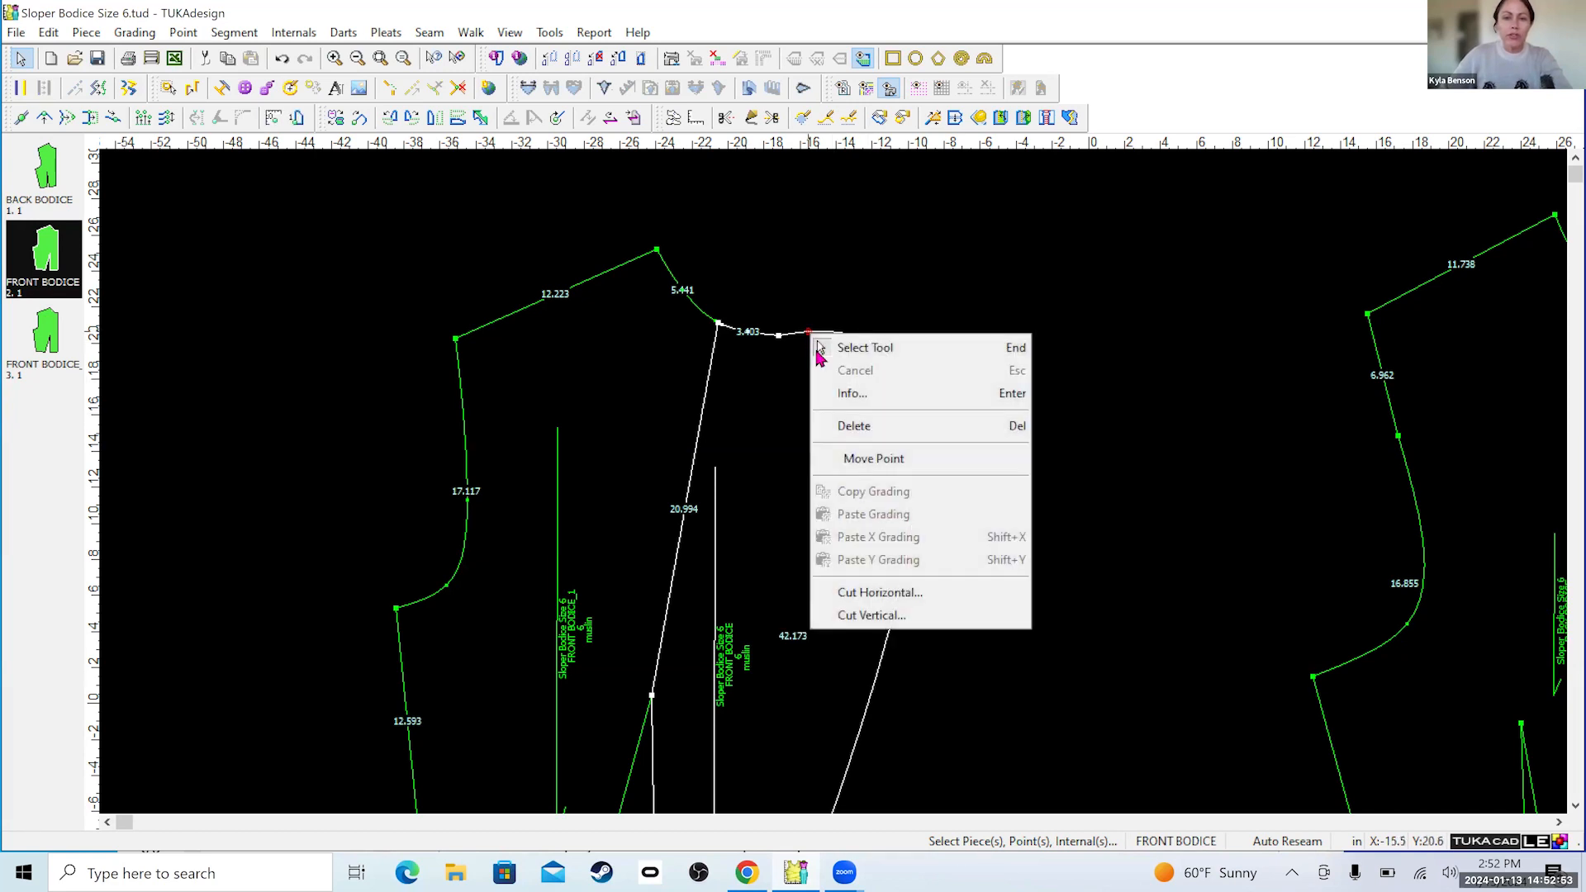
{"action": "left_click", "coordinate": [889, 427]}
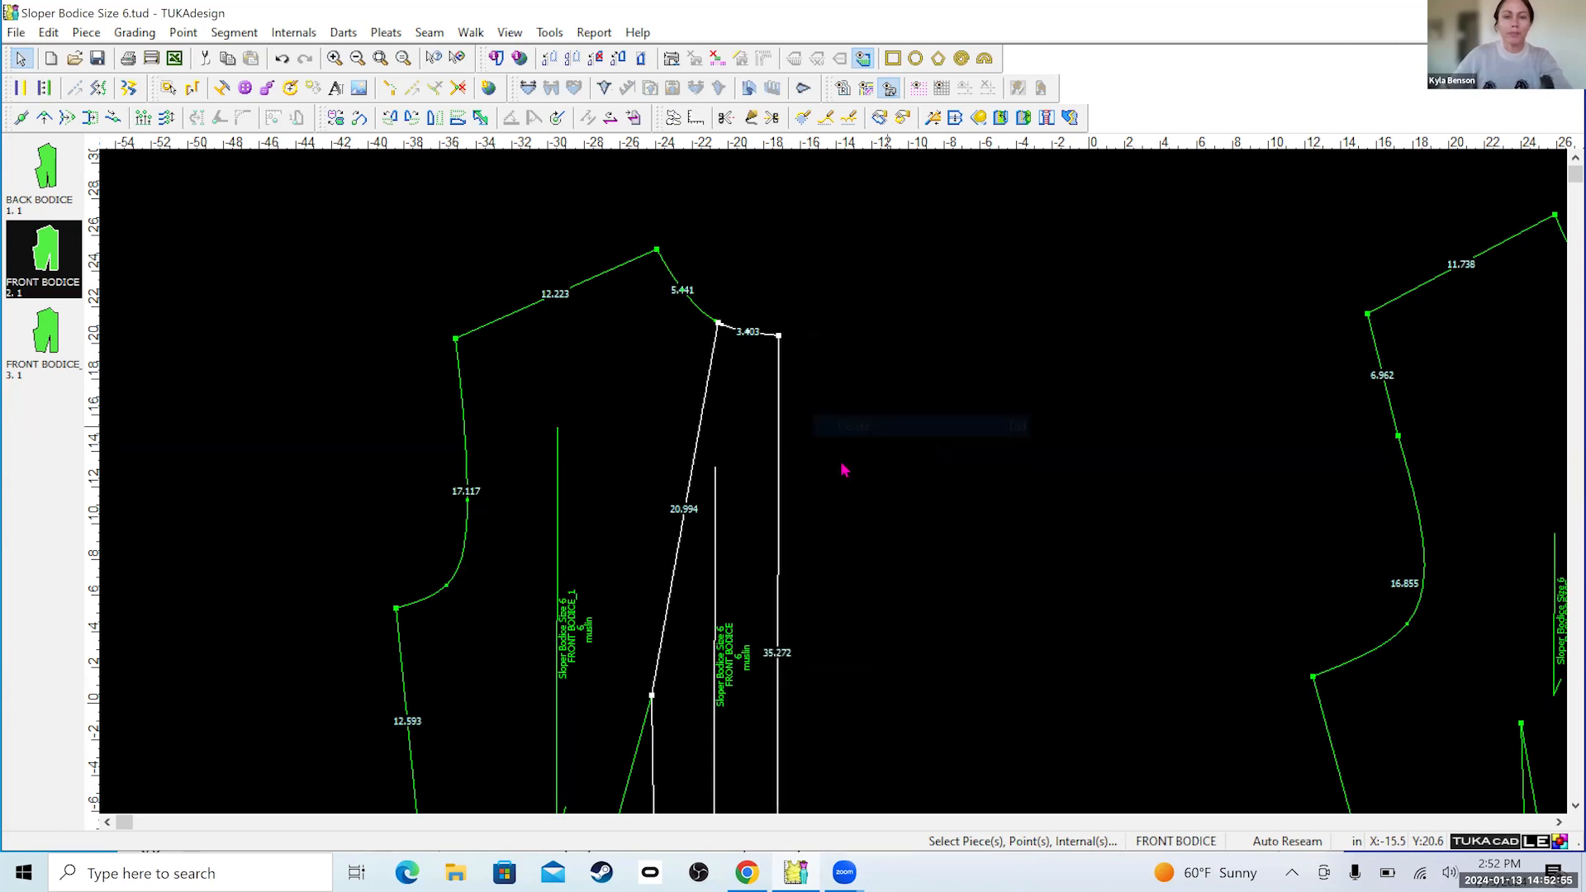
Move the side front bodice piece away from the center front piece to leave a gap between them.
{"action": "scroll", "coordinate": [842, 492], "scroll_direction": "down", "scroll_amount": 2}
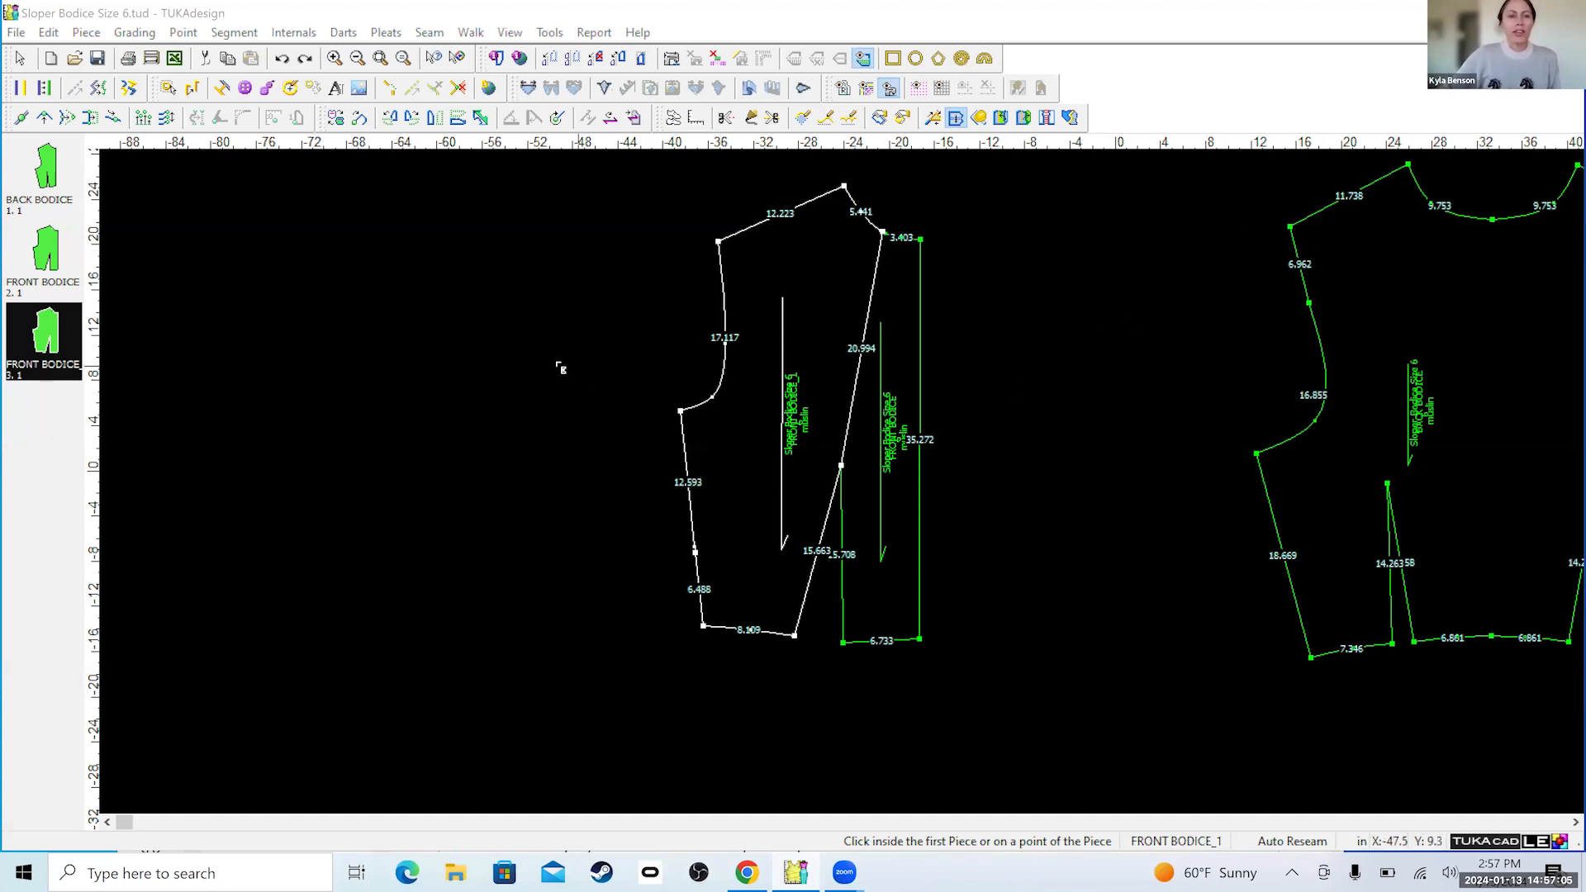
{"action": "left_click", "coordinate": [25, 63]}
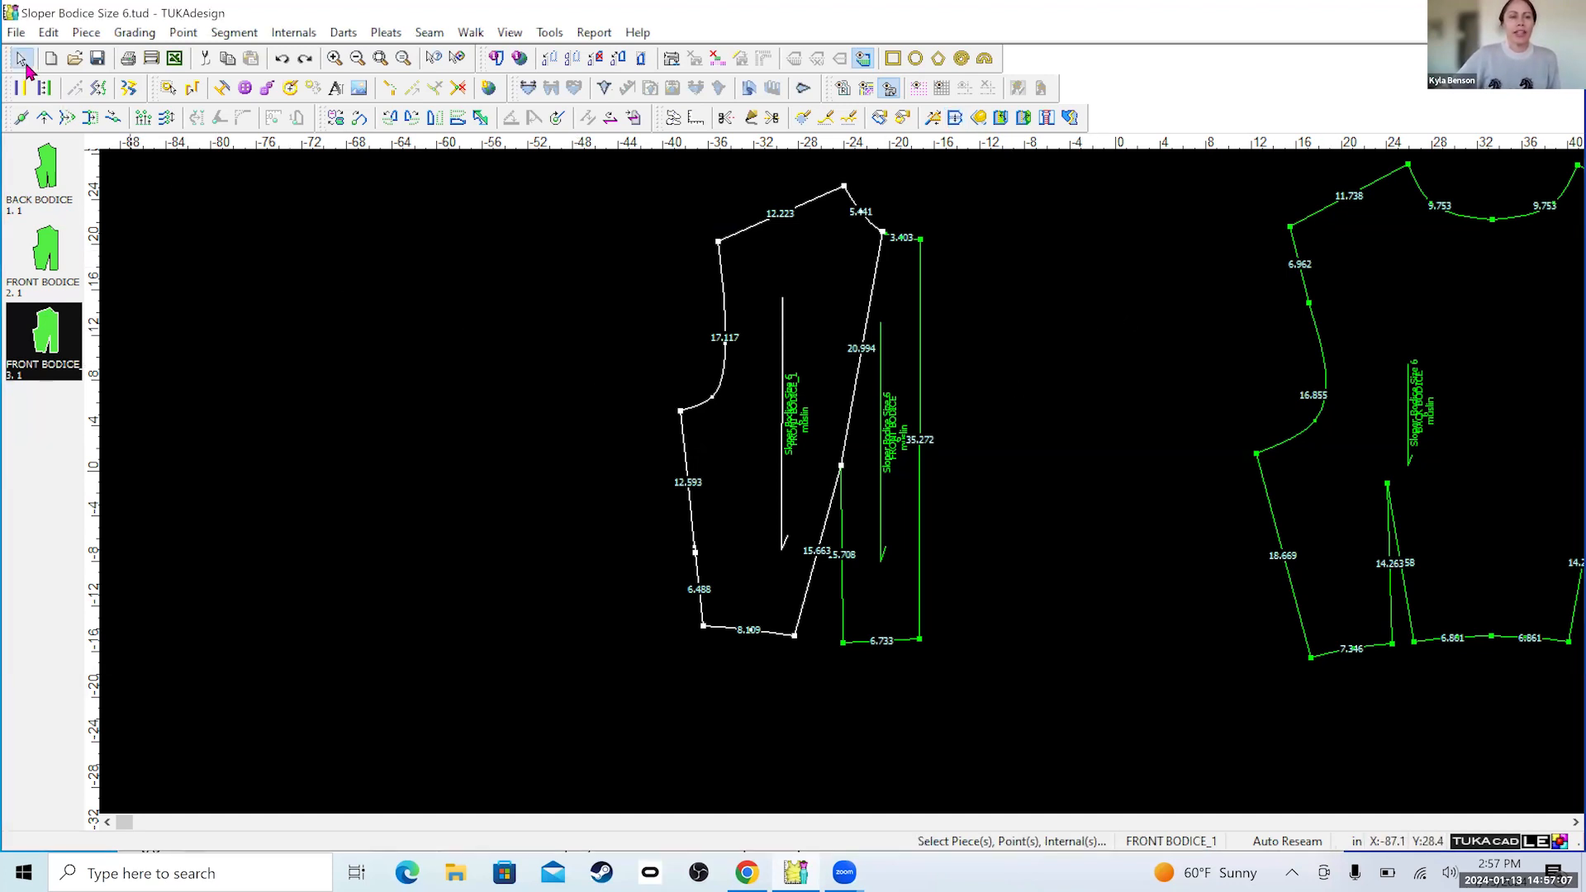
{"action": "left_click", "coordinate": [679, 410]}
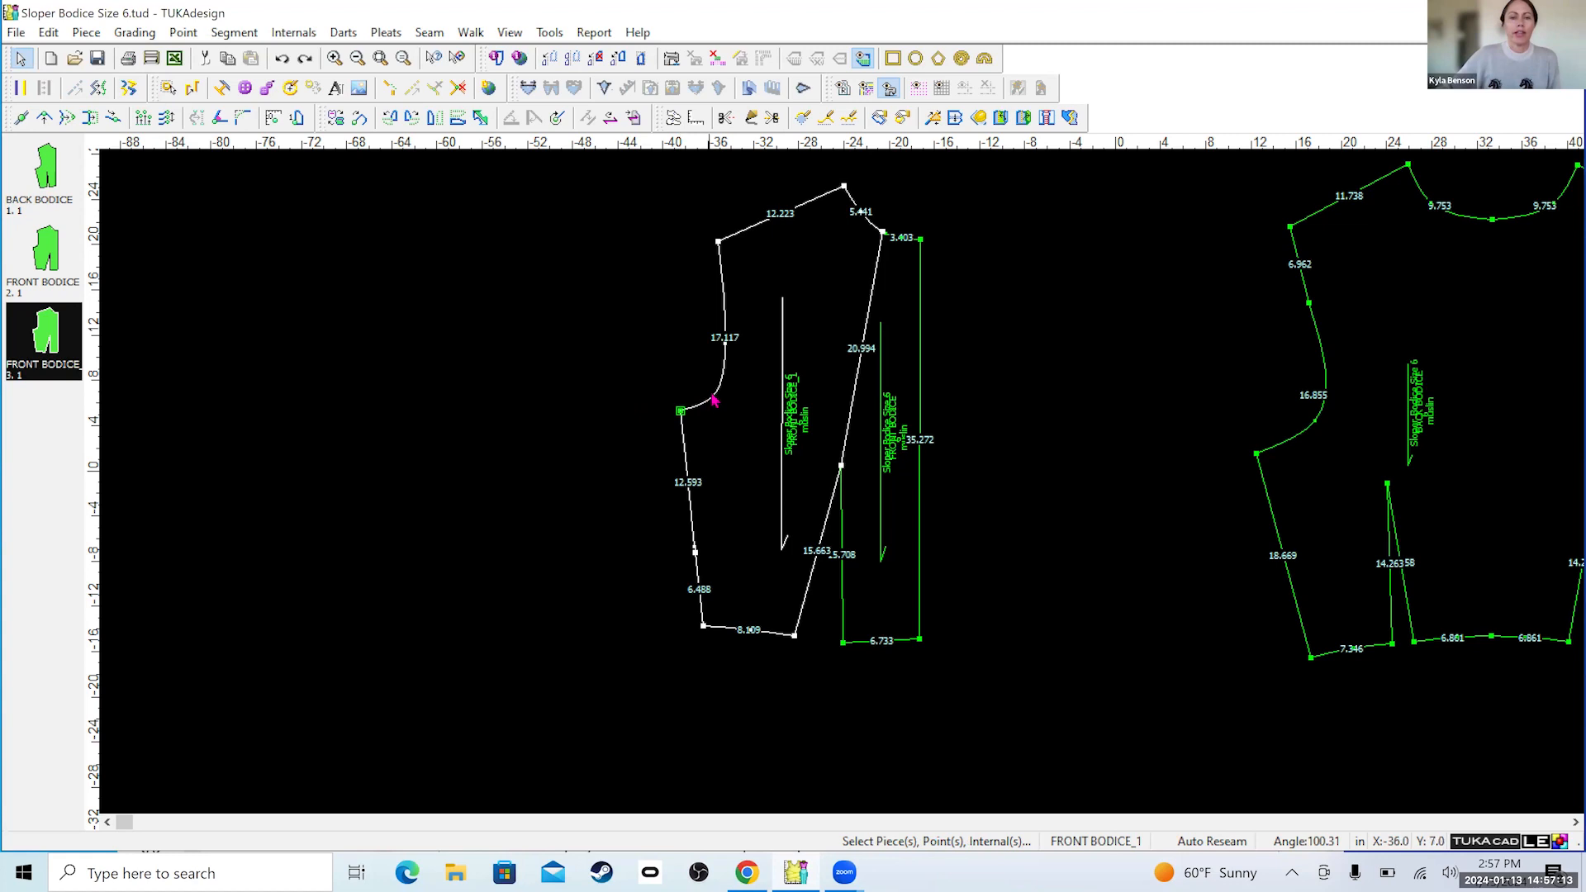
{"action": "left_click_drag", "start_coordinate": [716, 406], "coordinate": [677, 410]}
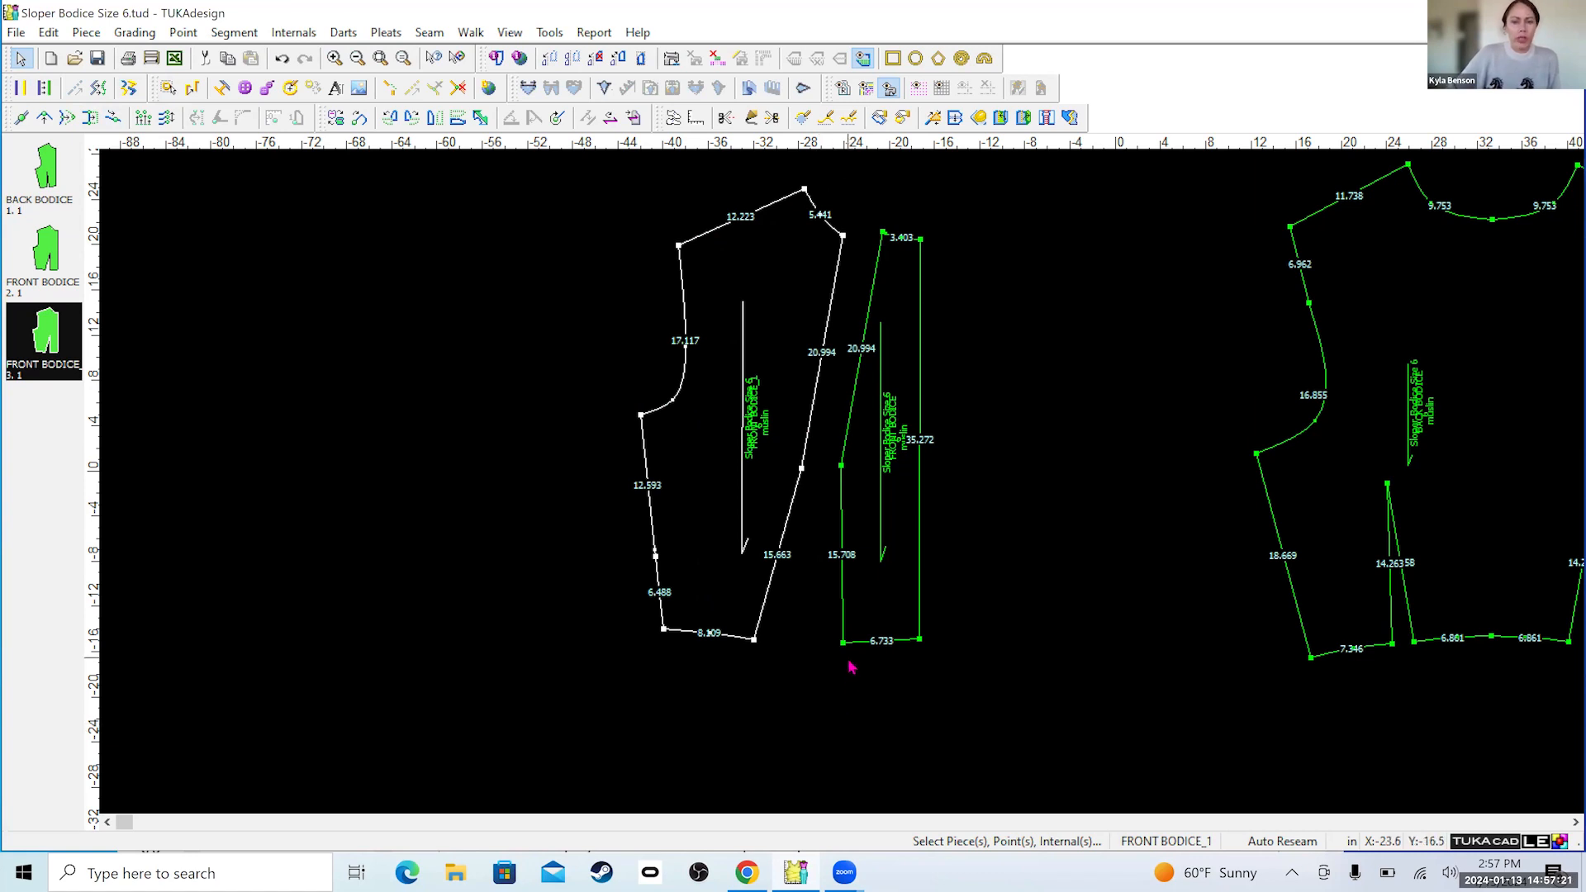
Try to join the center front and side front pieces at their waistline dart-leg points, with all Join Pieces options off.
{"action": "left_click", "coordinate": [955, 121]}
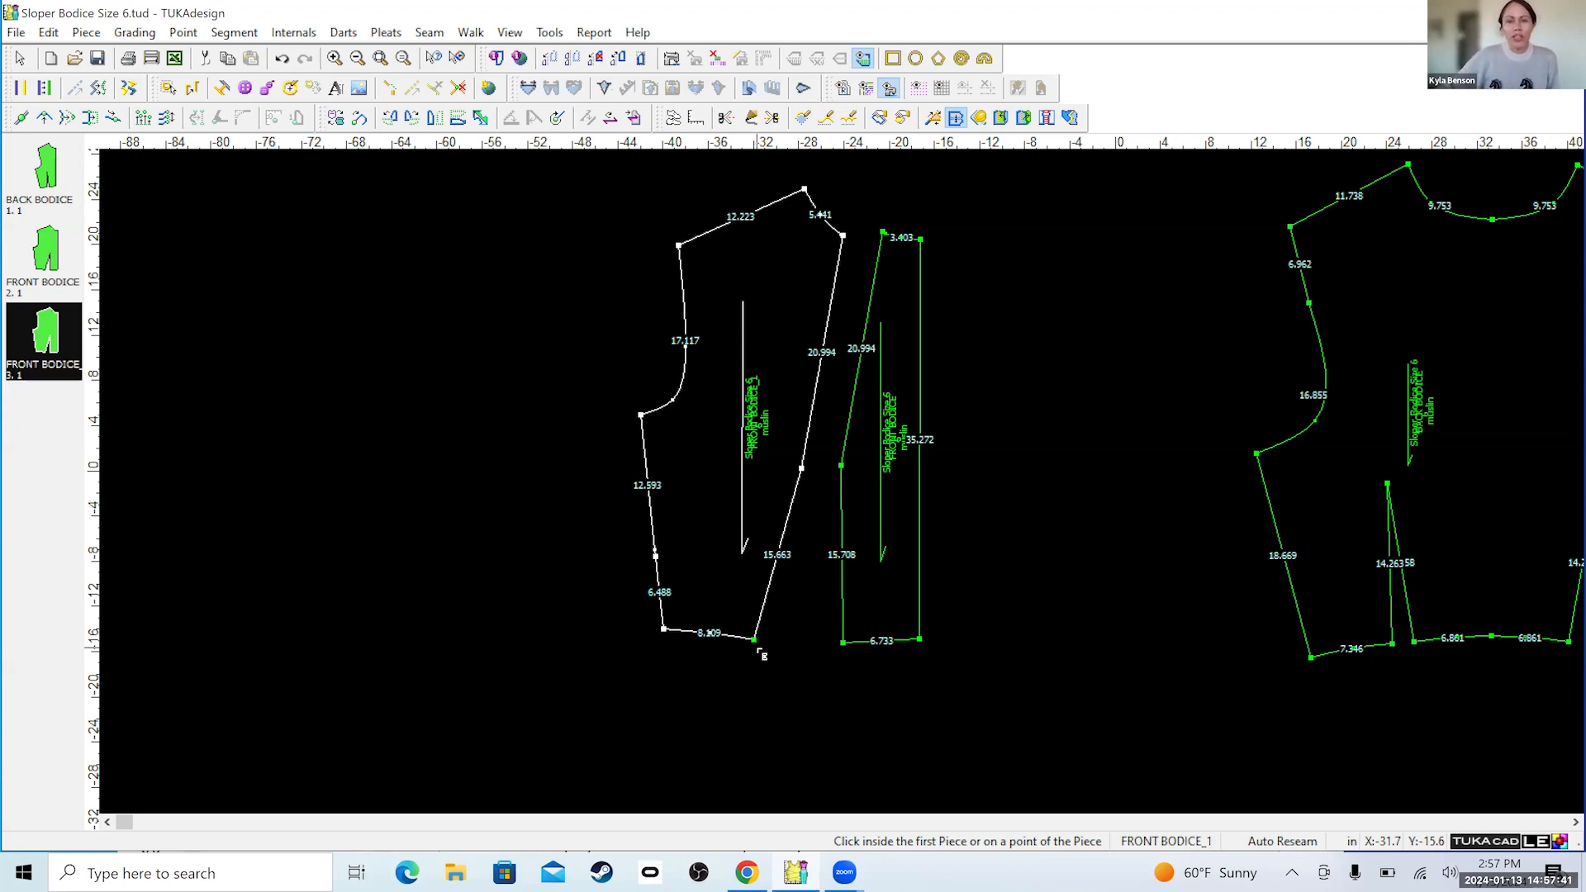
{"action": "left_click", "coordinate": [844, 645]}
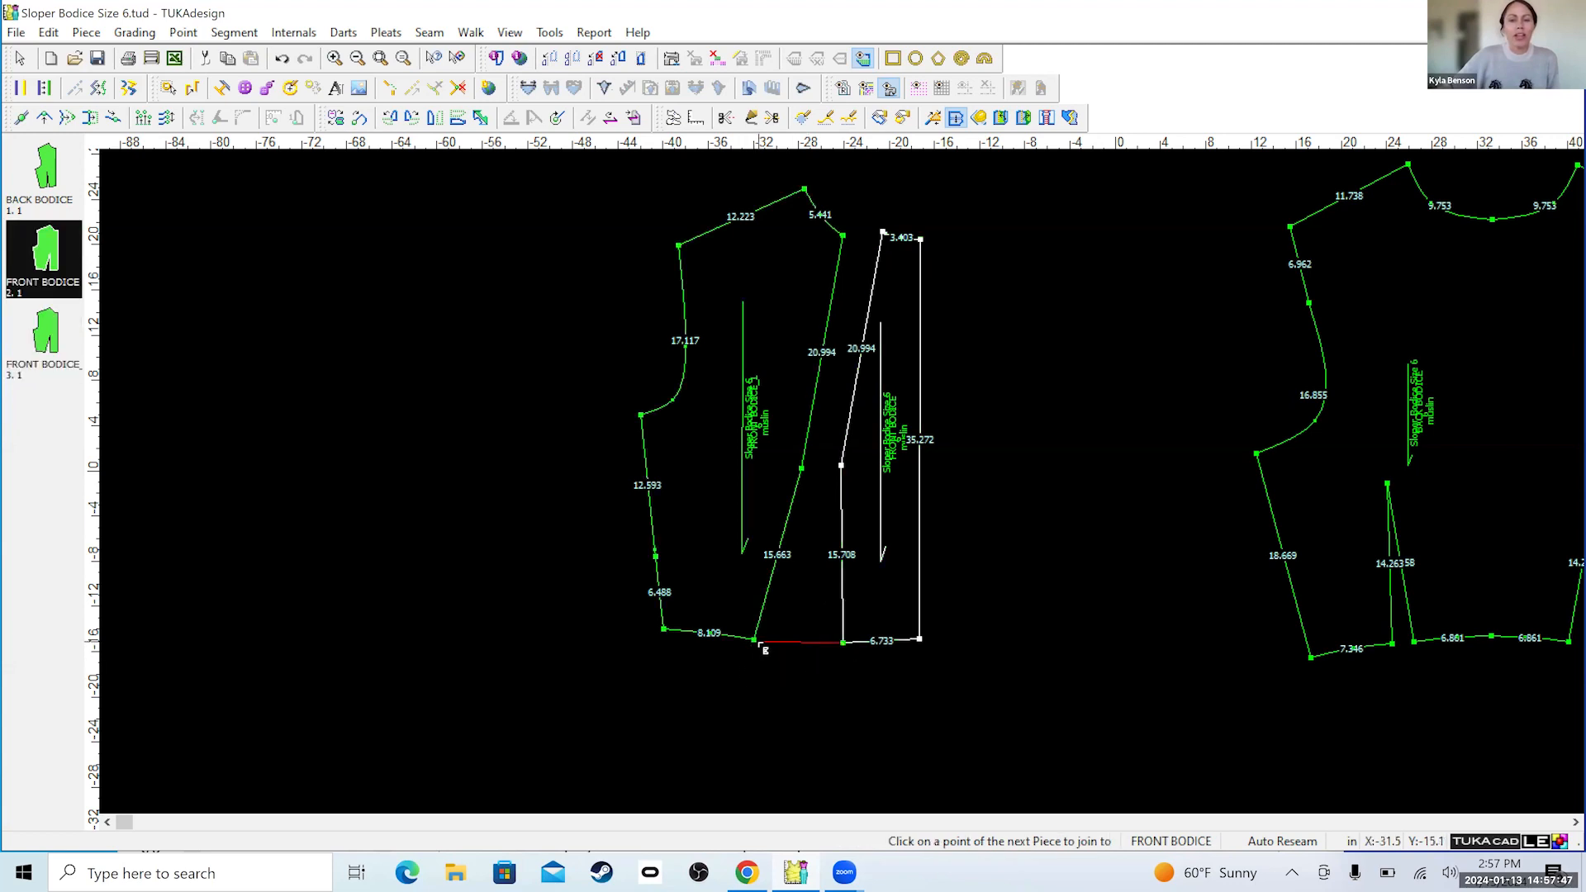
{"action": "left_click", "coordinate": [756, 644]}
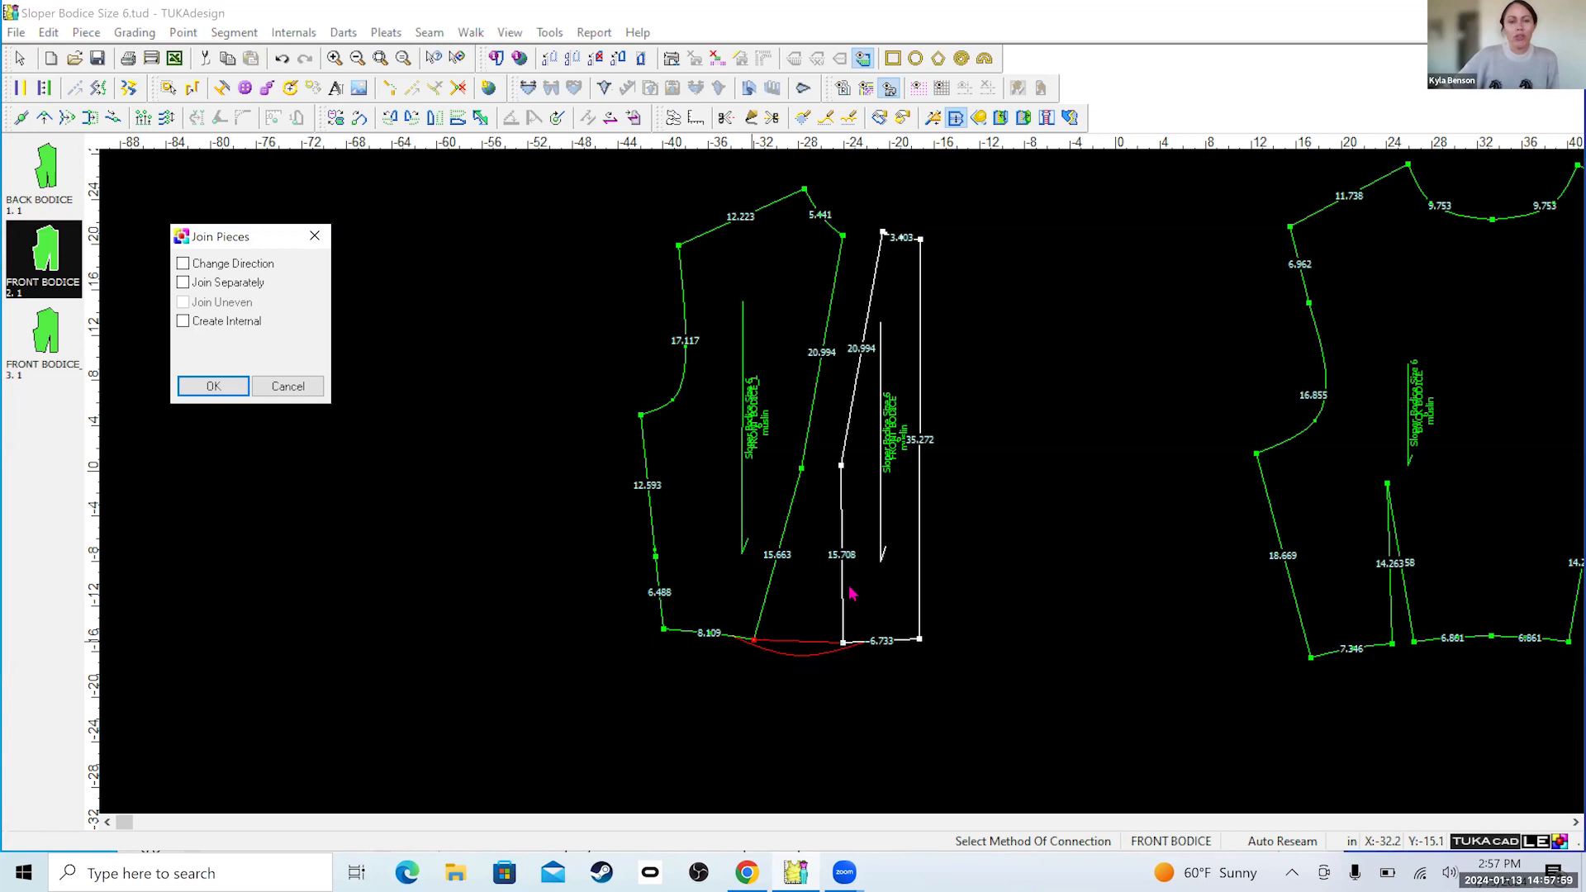
{"action": "left_click", "coordinate": [216, 386]}
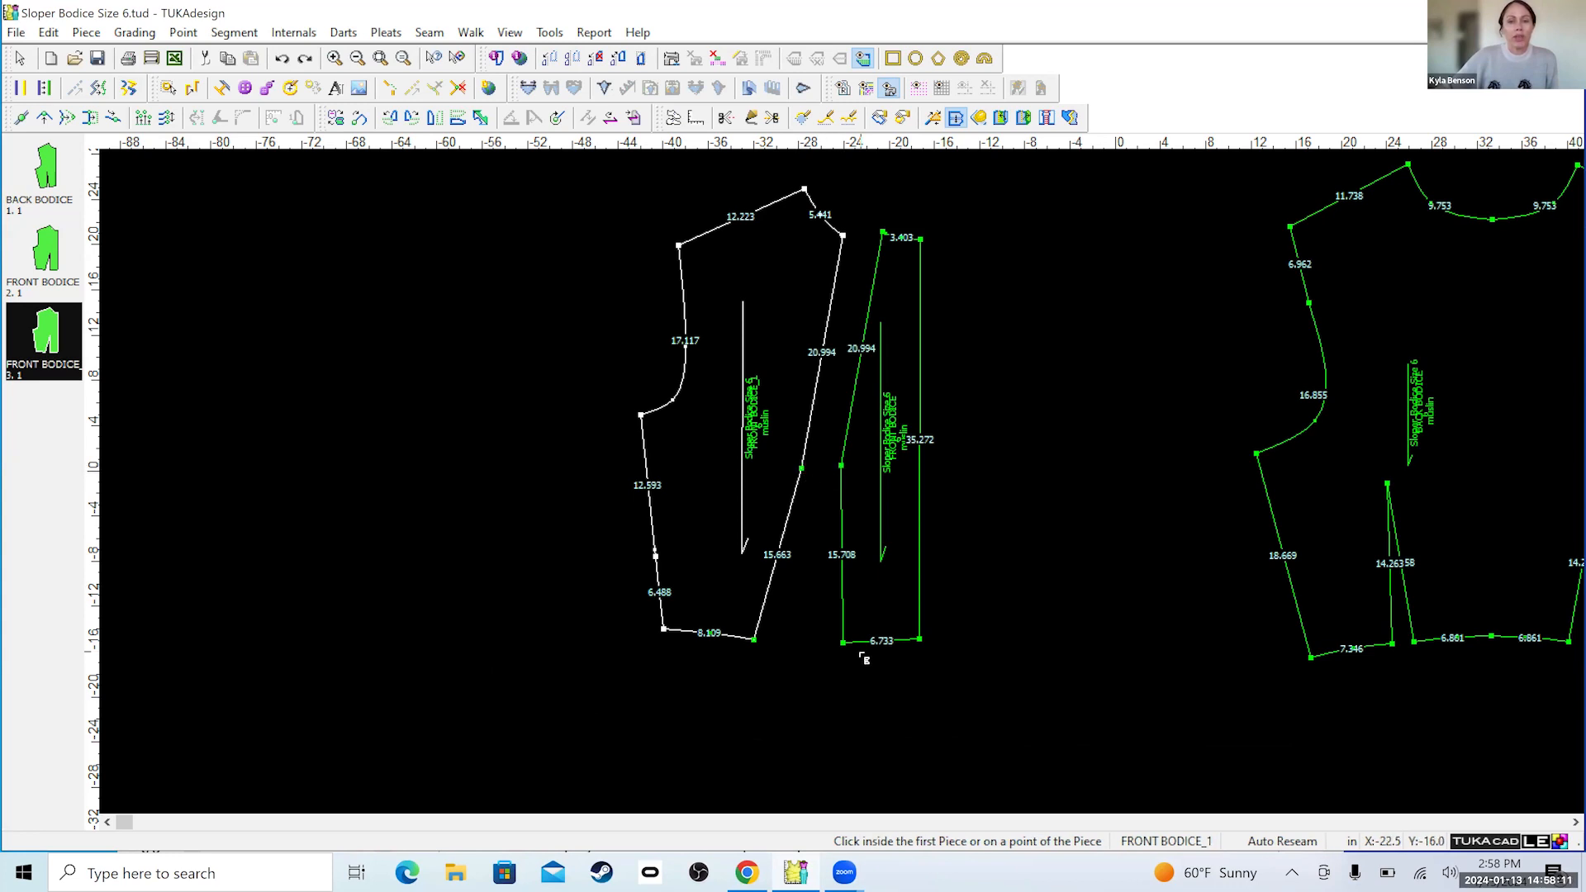
Try to join the center front and side front pieces at their waistline dart-leg points with Change Direction enabled, and undo the join.
{"action": "left_click", "coordinate": [843, 643]}
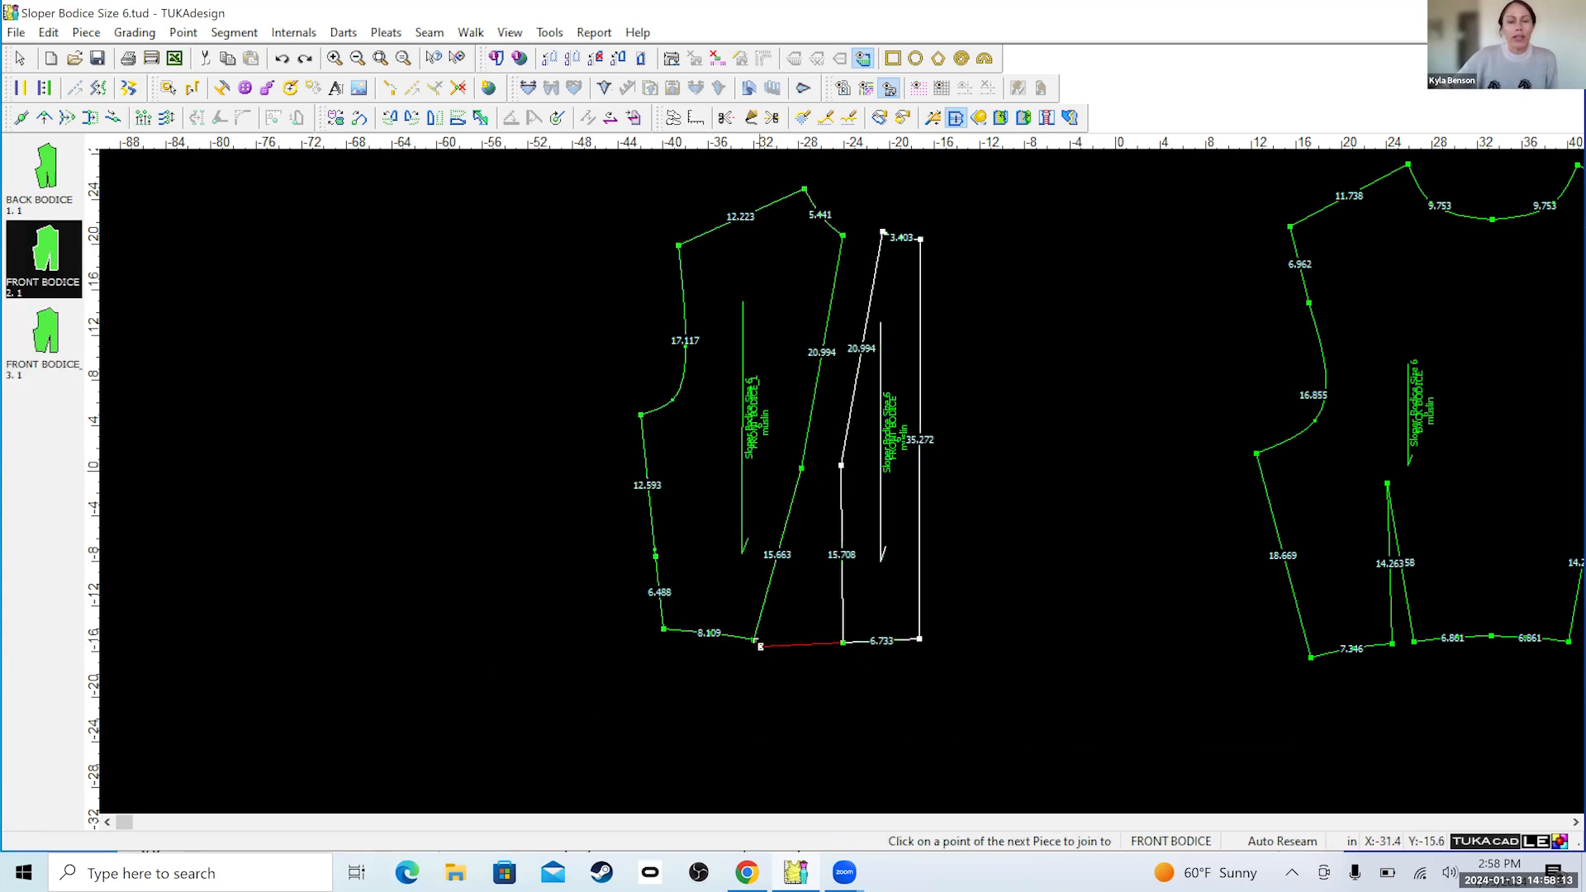
{"action": "left_click", "coordinate": [755, 642]}
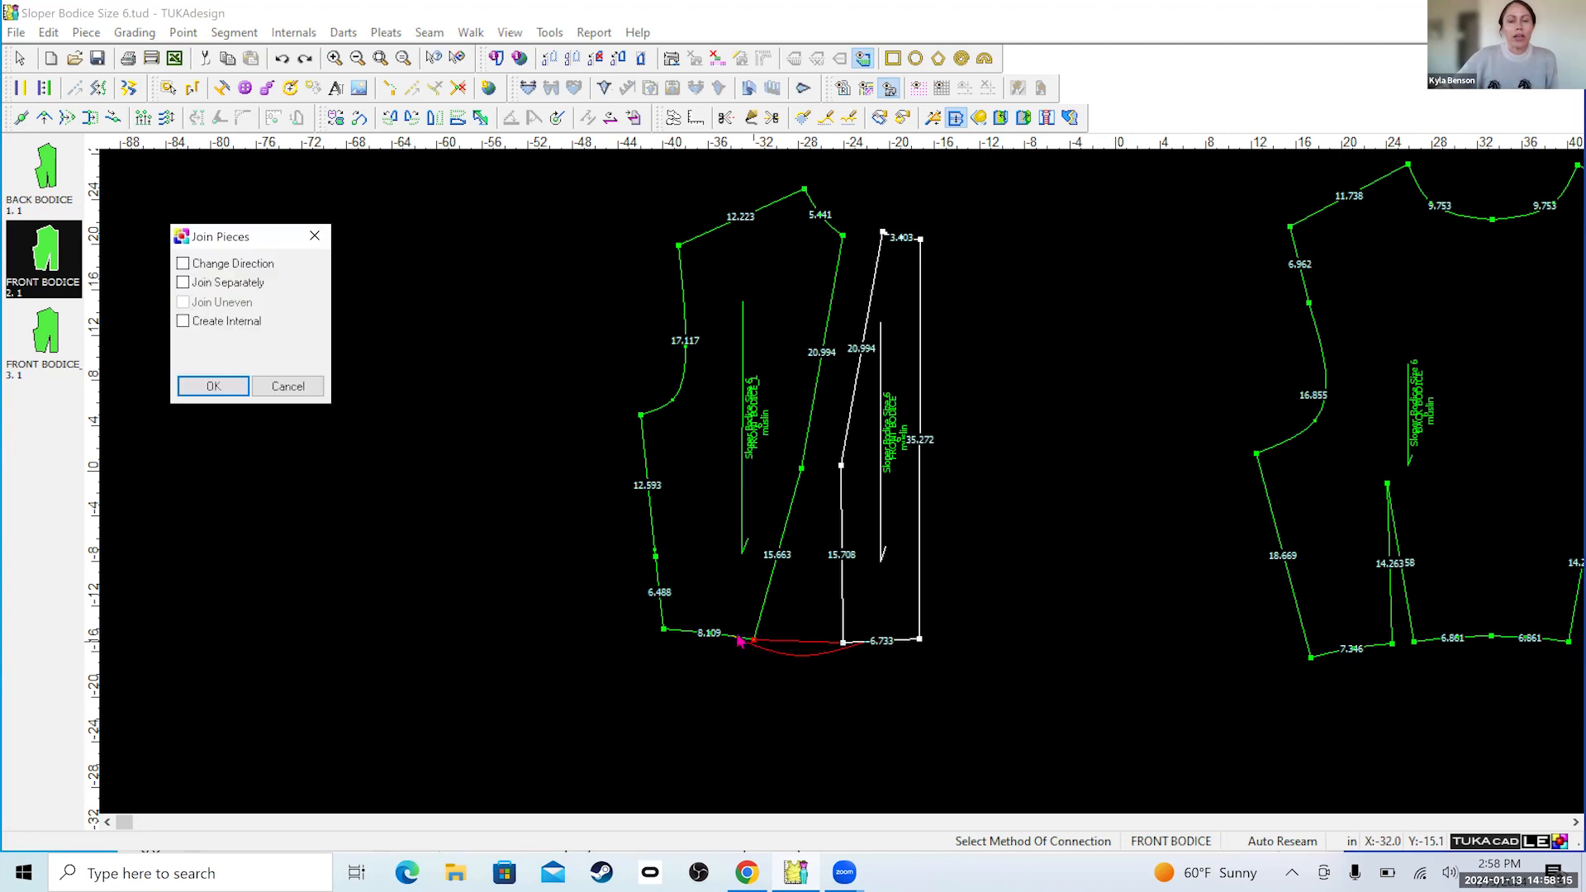
{"action": "left_click", "coordinate": [221, 264]}
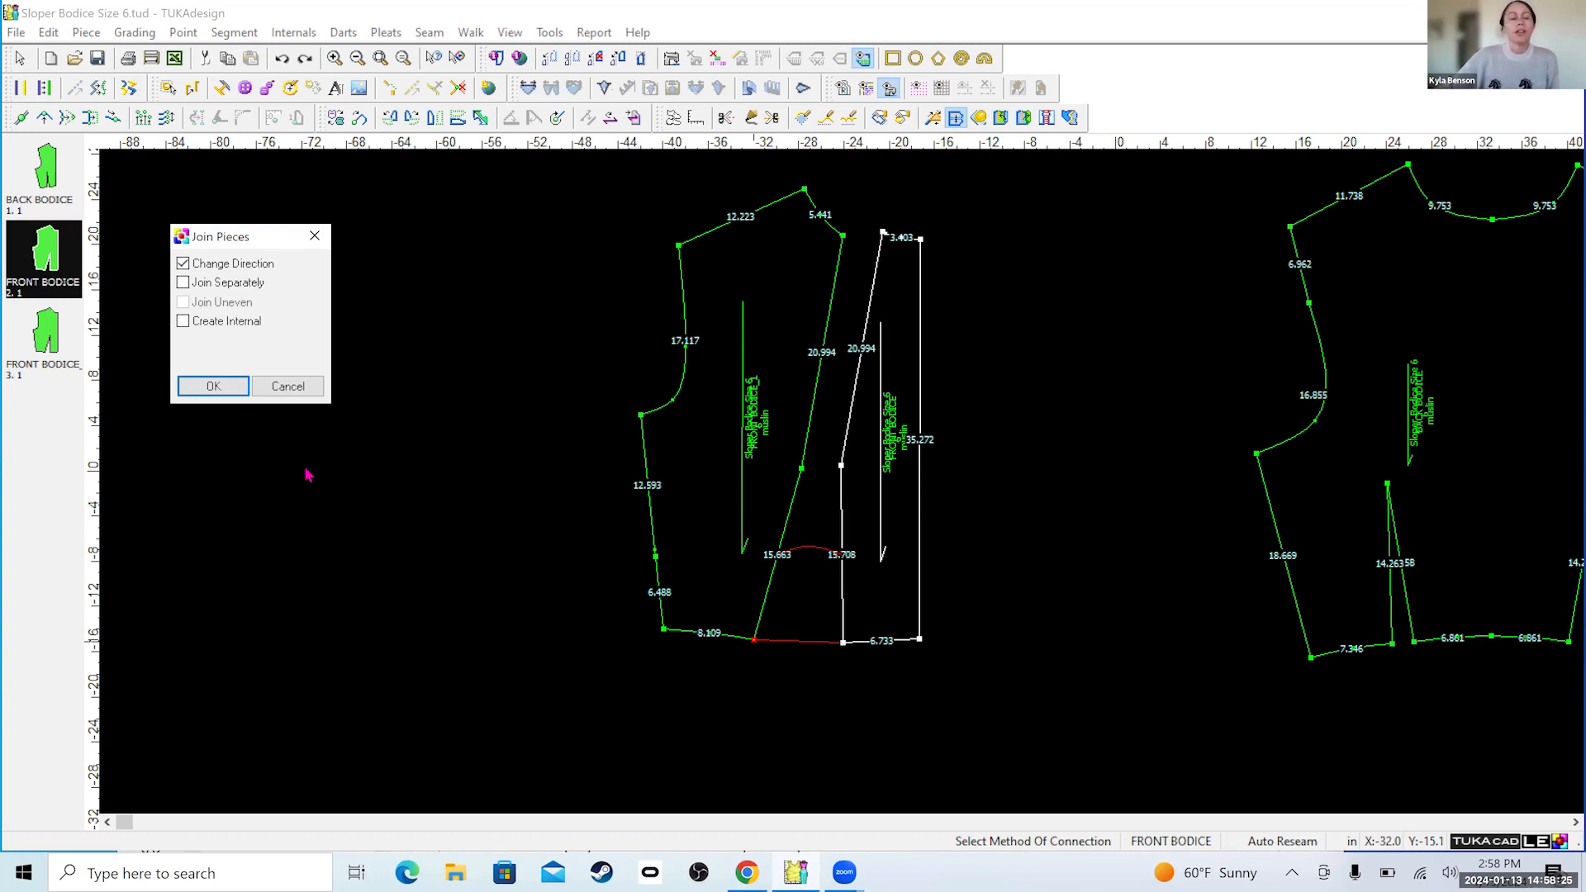
{"action": "left_click", "coordinate": [213, 384]}
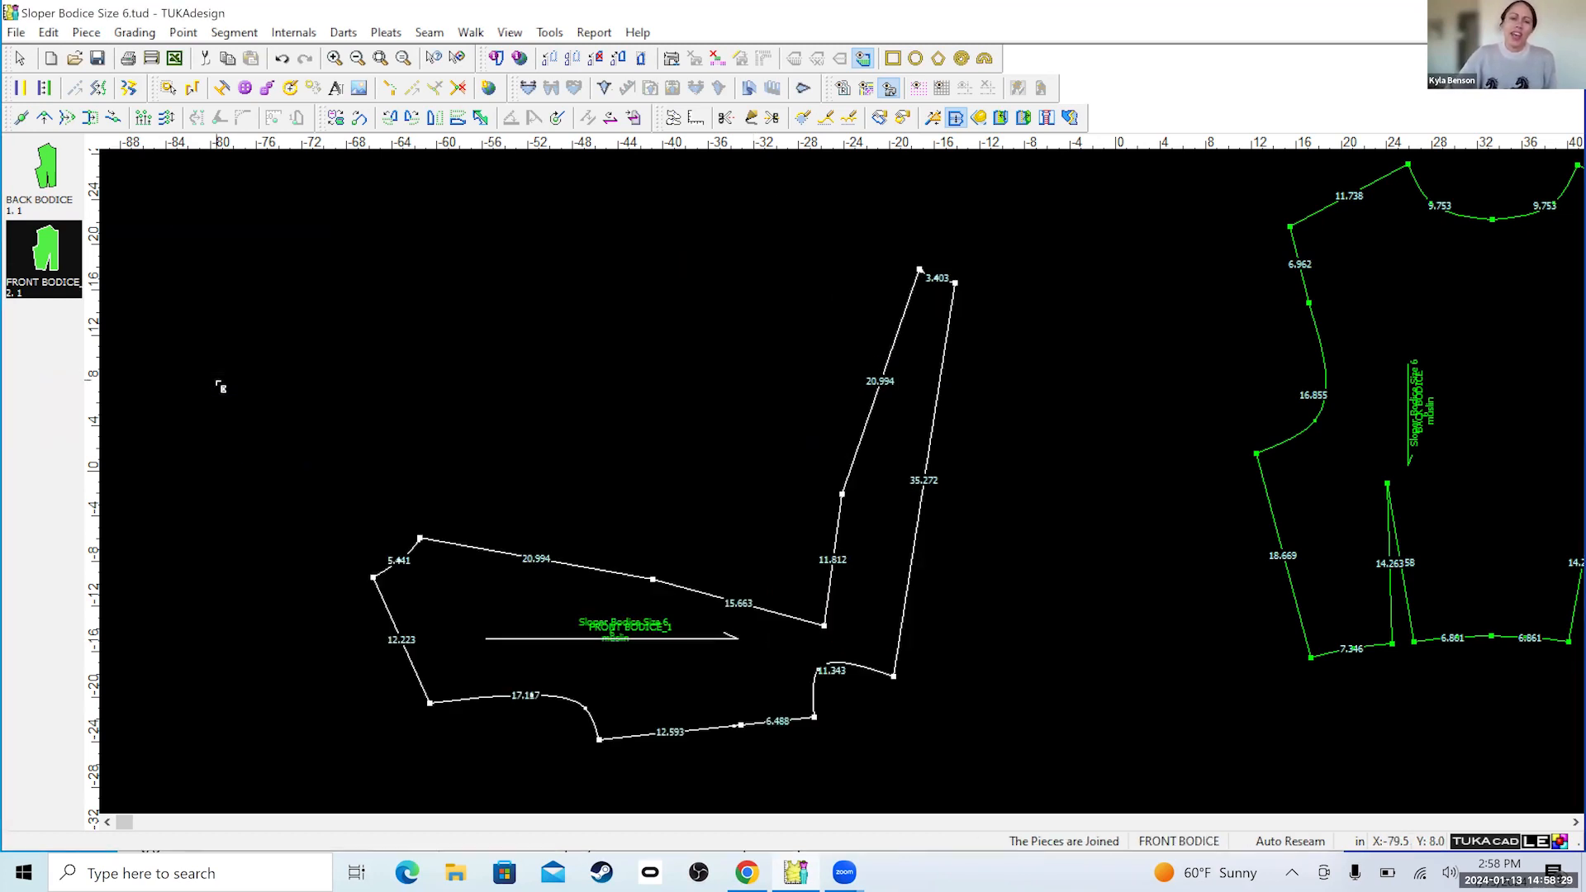
{"action": "key", "text": "ctrl+z"}
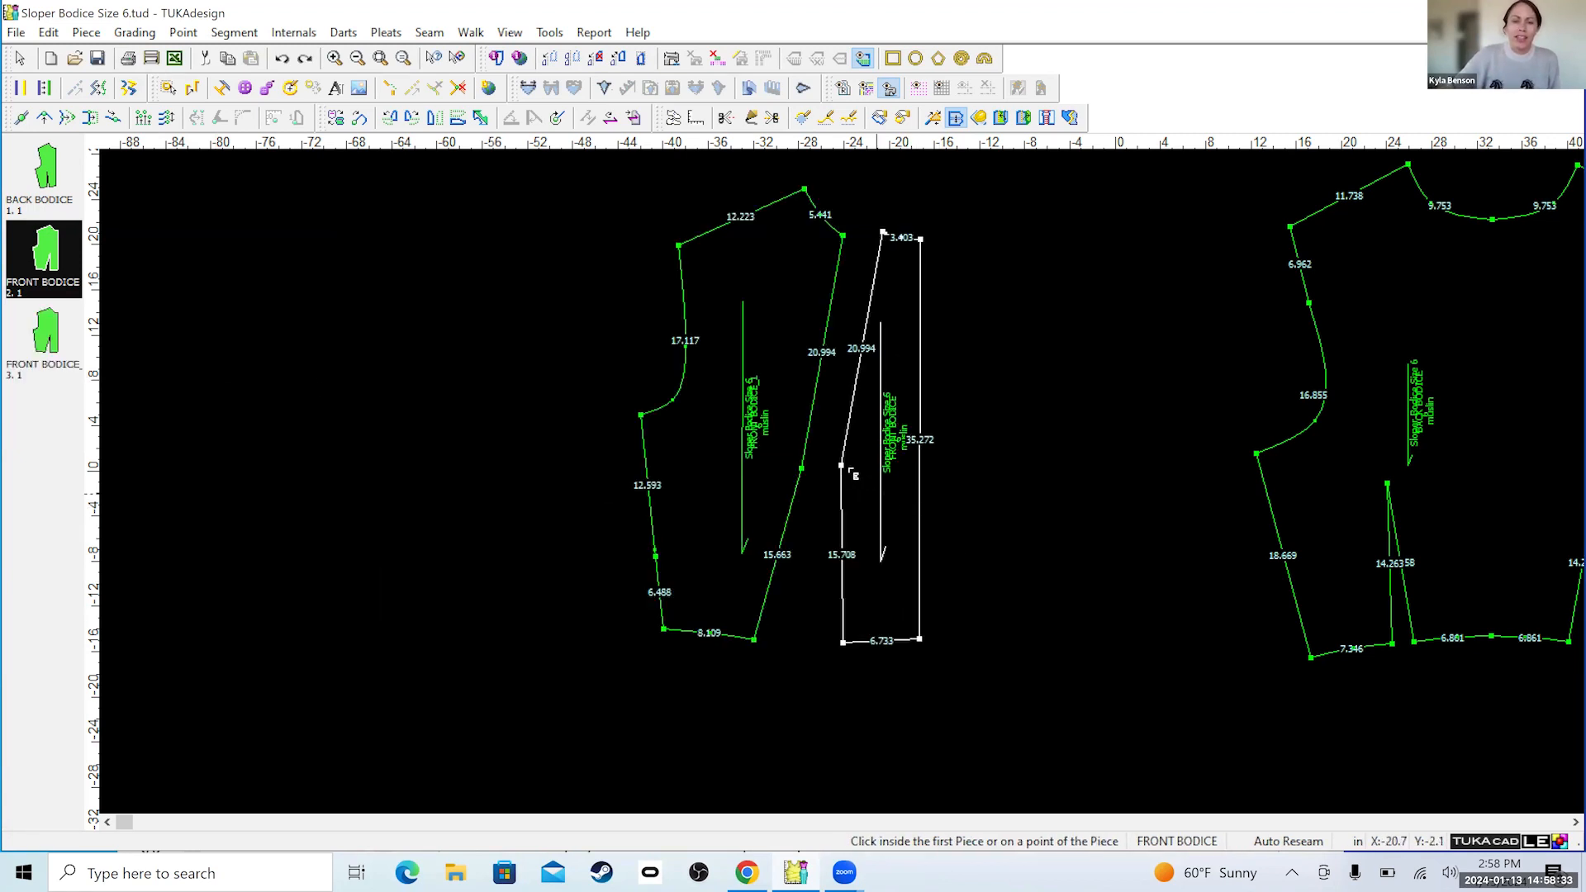
Join the center front and side front pieces at their dart-tip points with all Join Pieces options off, and undo the join.
{"action": "left_click", "coordinate": [843, 468]}
{"action": "left_click", "coordinate": [801, 468]}
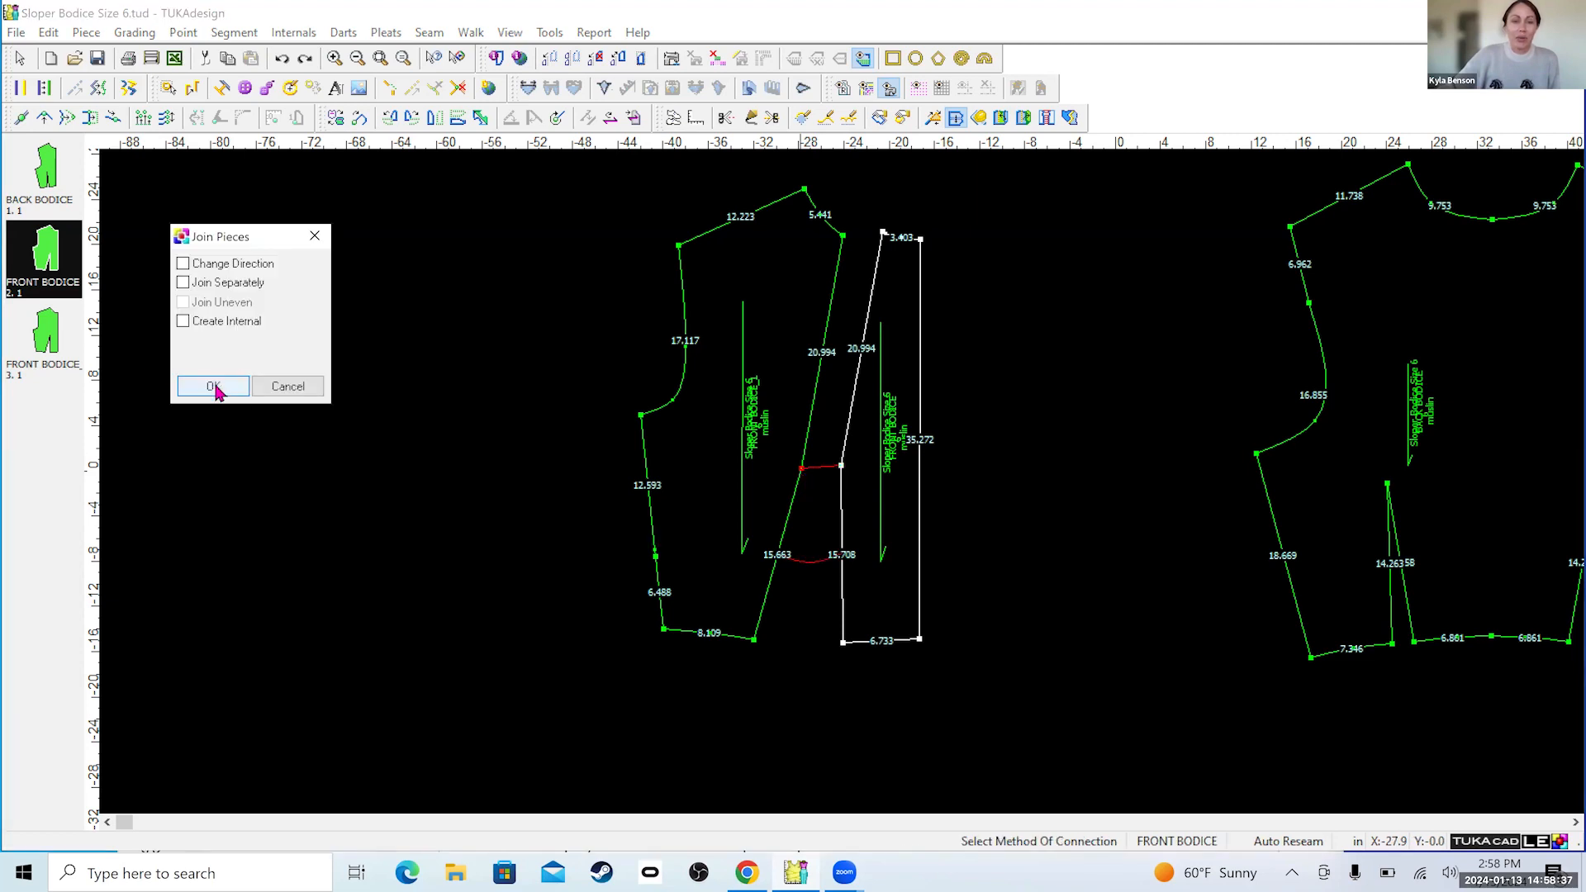
{"action": "left_click", "coordinate": [216, 385]}
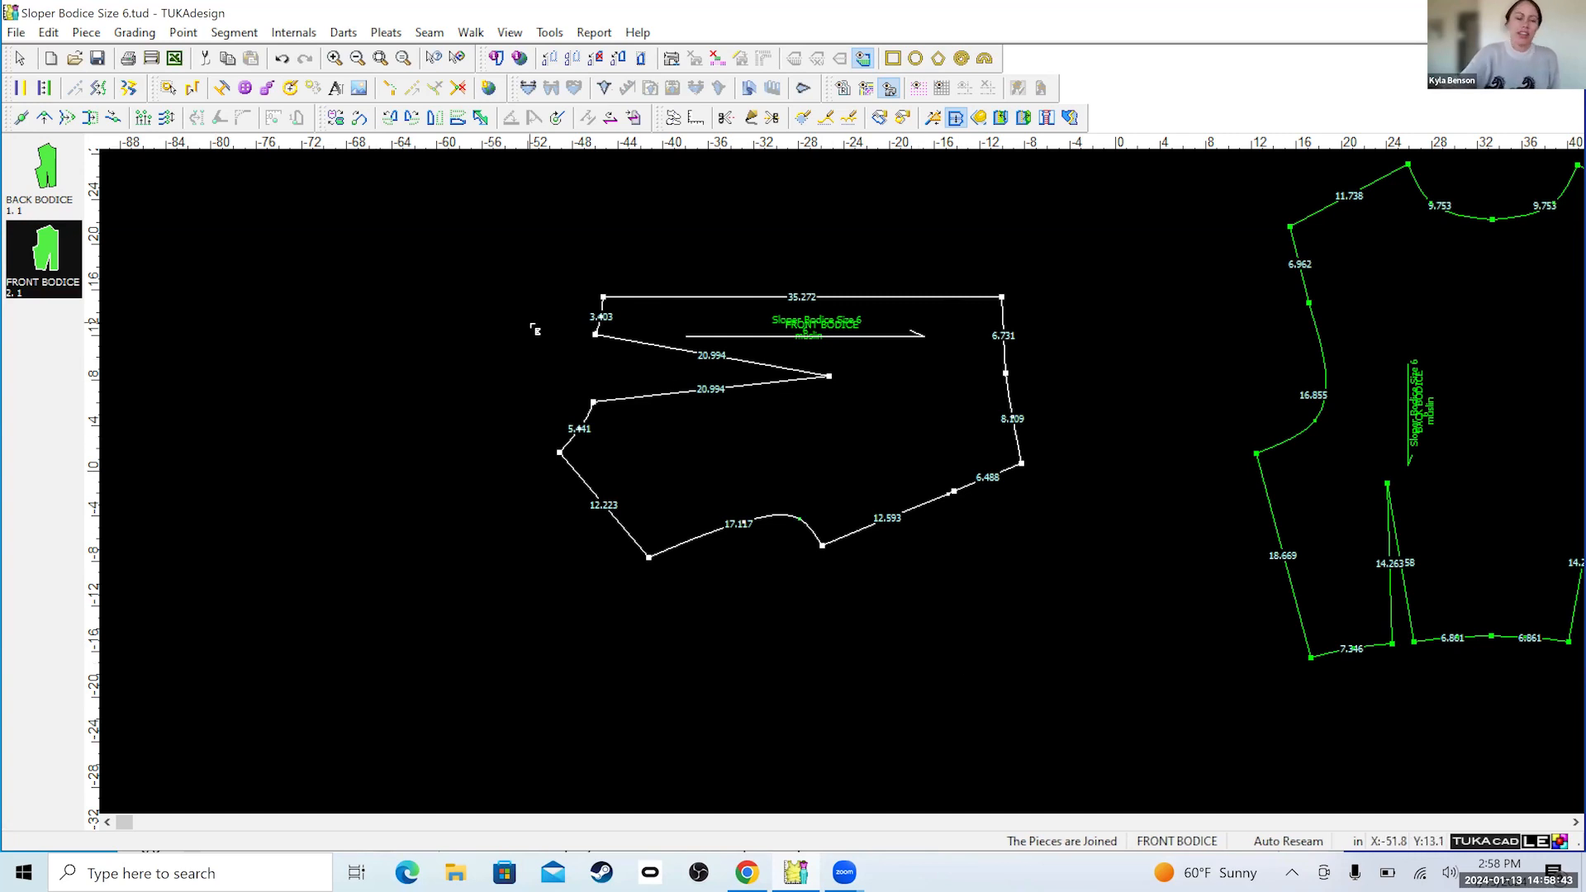
{"action": "key", "text": "ctrl+z"}
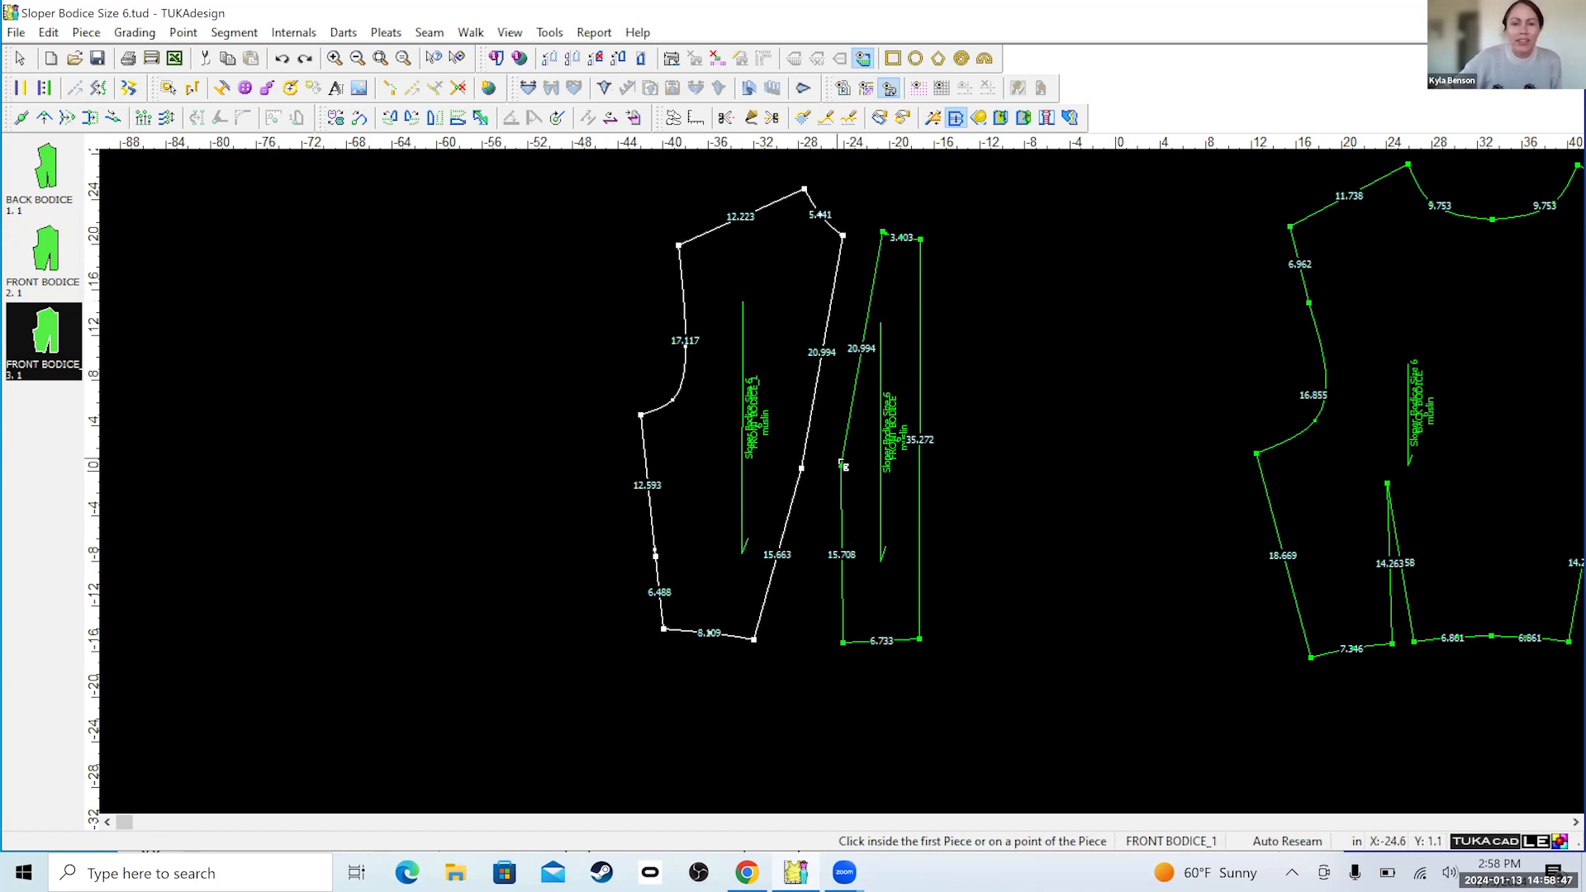
Join the center front piece to the side front piece again from their dart-tip points, closing the waist dart with all options off.
{"action": "left_click", "coordinate": [841, 467]}
{"action": "left_click", "coordinate": [801, 468]}
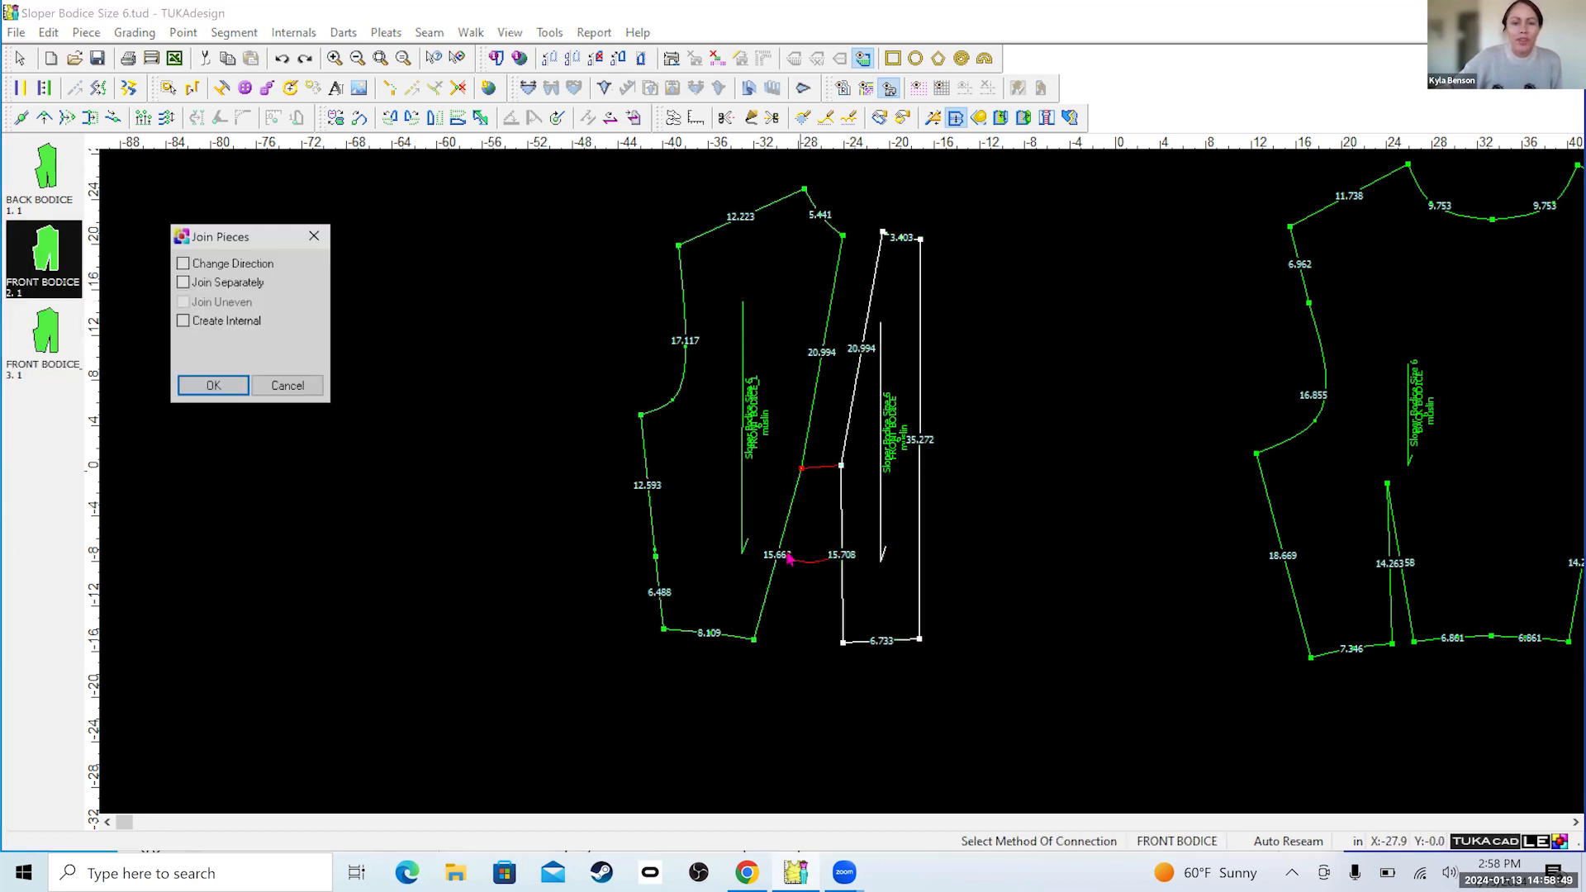
{"action": "left_click", "coordinate": [211, 386]}
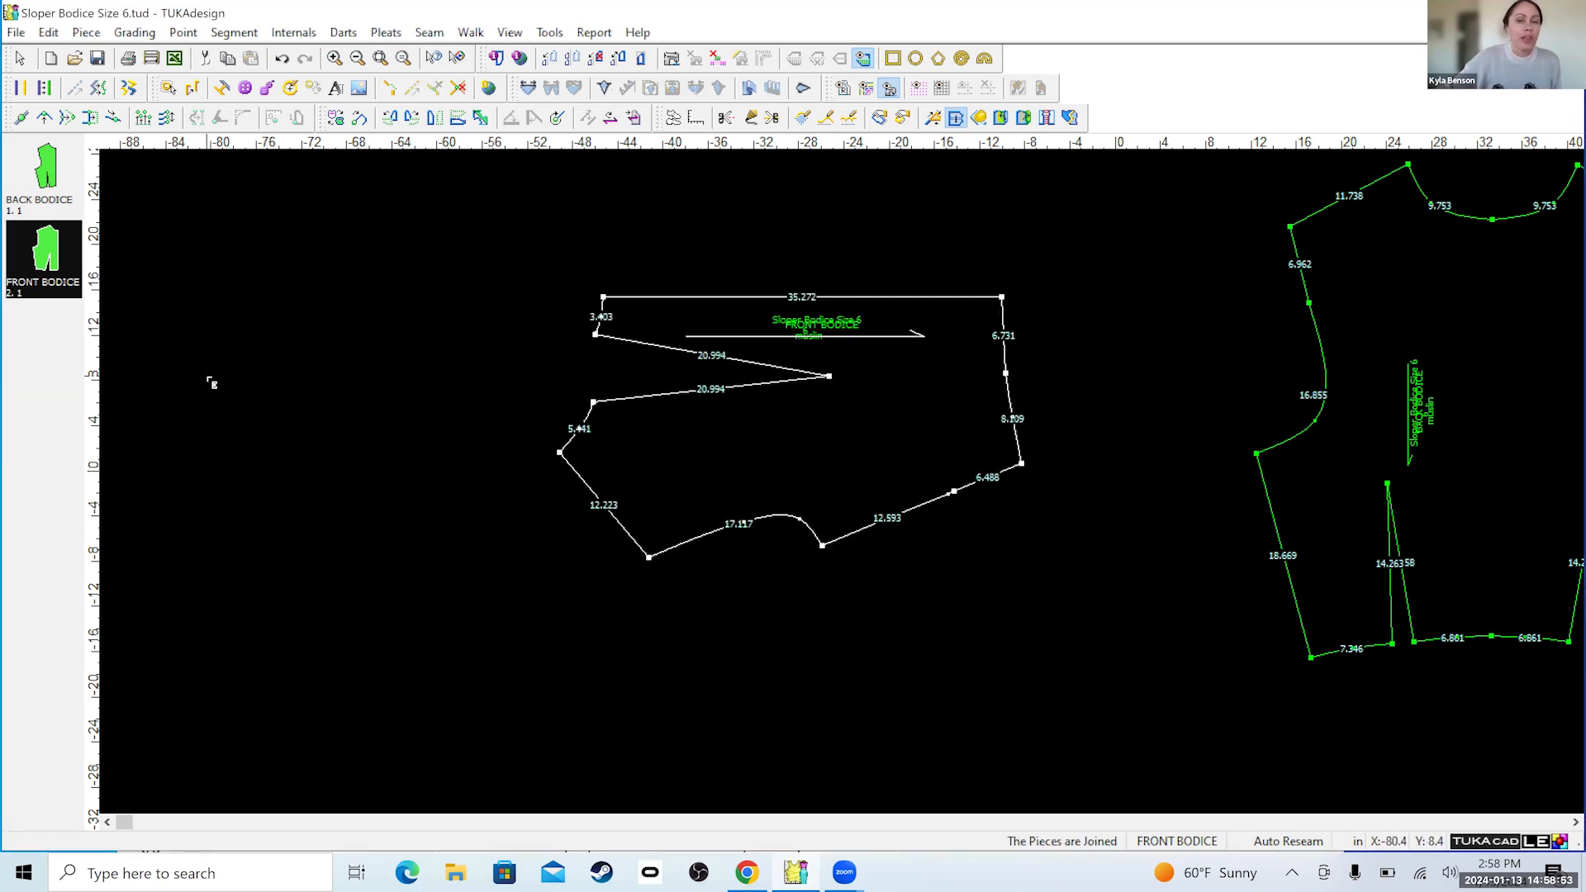
Rotate the whole joined front bodice piece 90 degrees clockwise, applying it to the current piece only.
{"action": "left_click", "coordinate": [336, 124]}
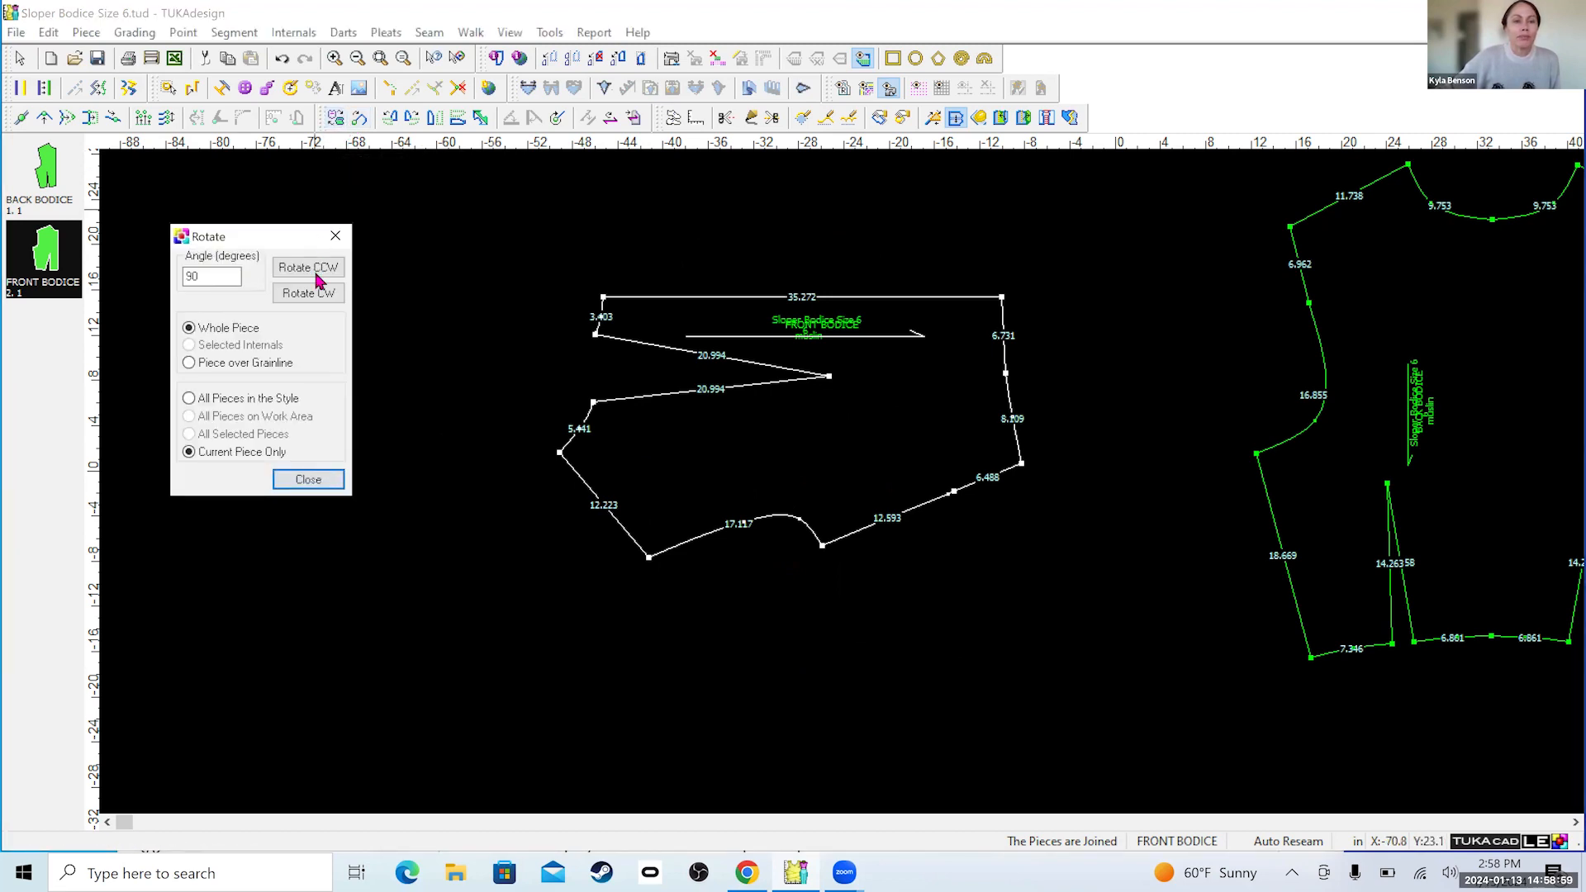
{"action": "left_click", "coordinate": [334, 295]}
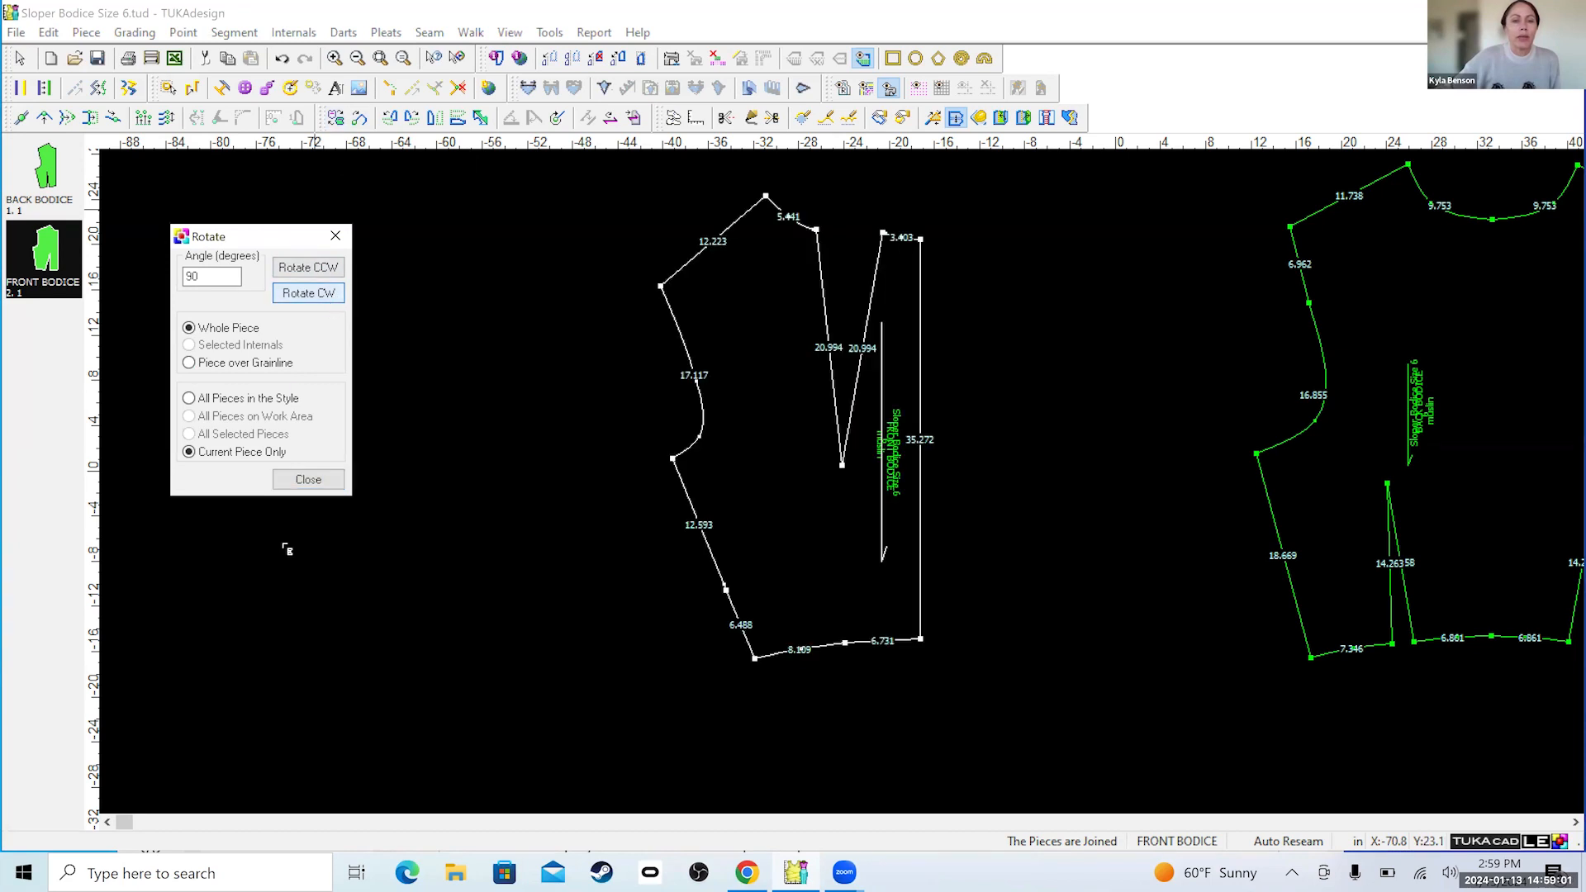
{"action": "left_click", "coordinate": [308, 479]}
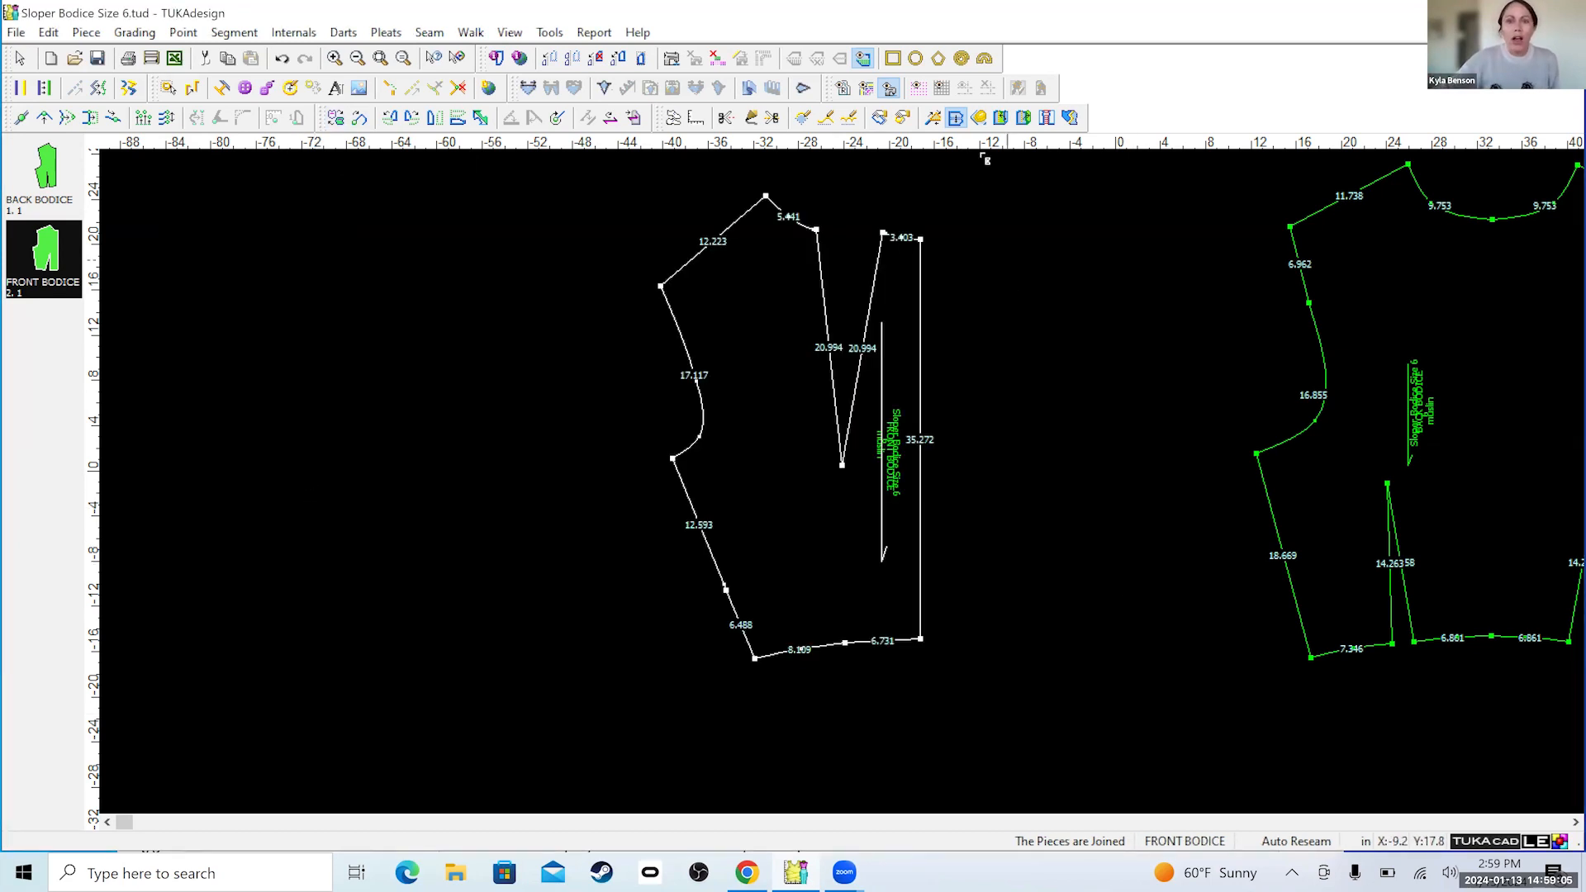
Try to select the center front line of the joined bodice between its neckline and waistline points.
{"action": "left_click", "coordinate": [22, 59]}
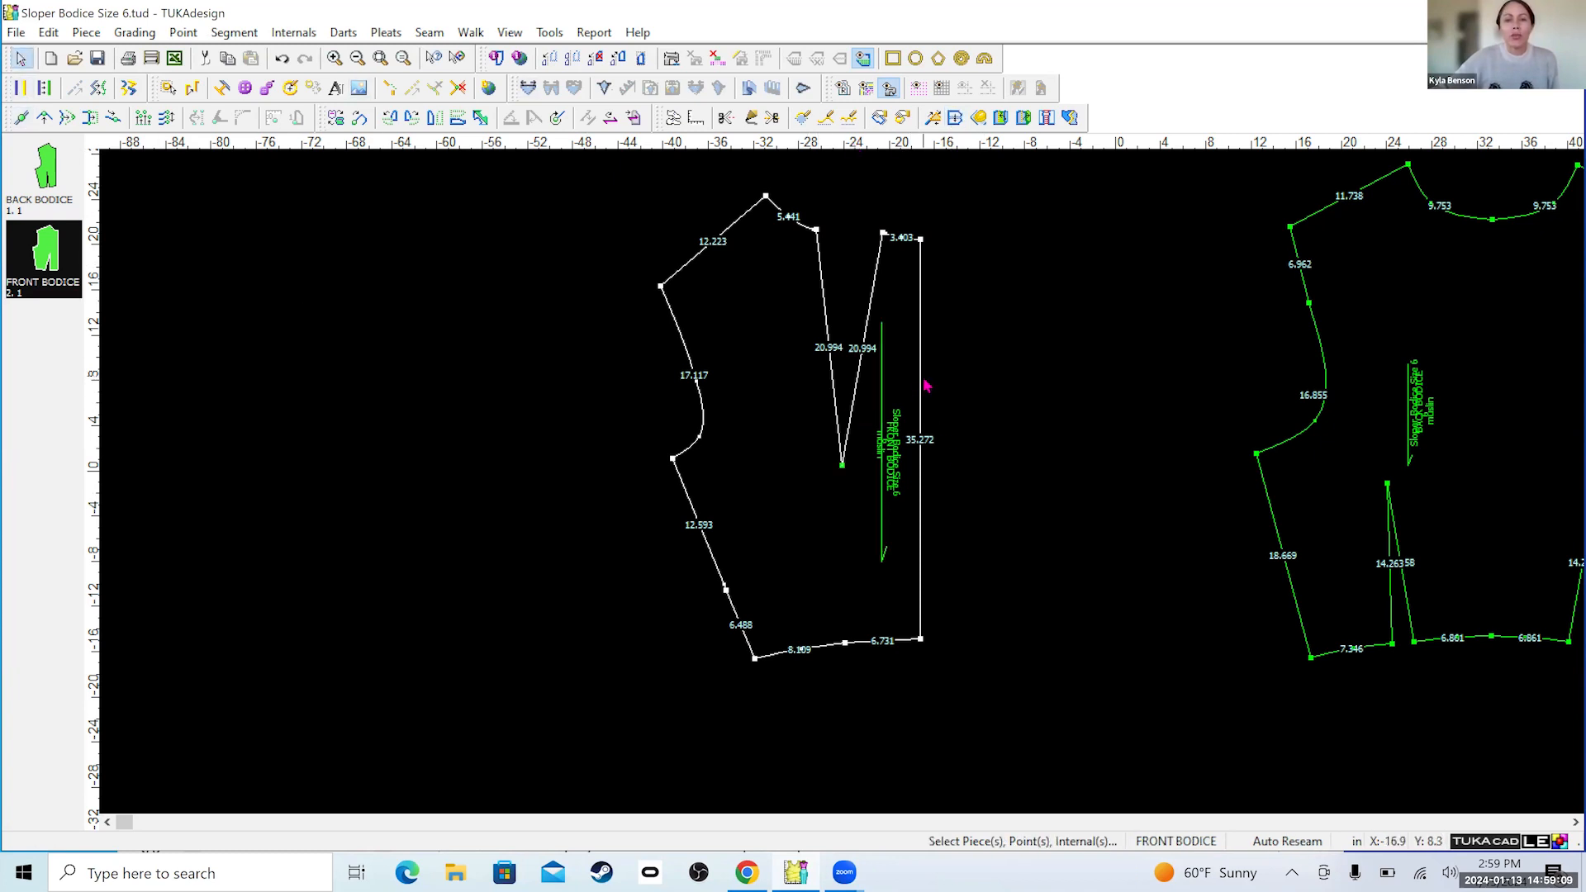
{"action": "left_click", "coordinate": [919, 243]}
{"action": "left_click", "coordinate": [921, 240]}
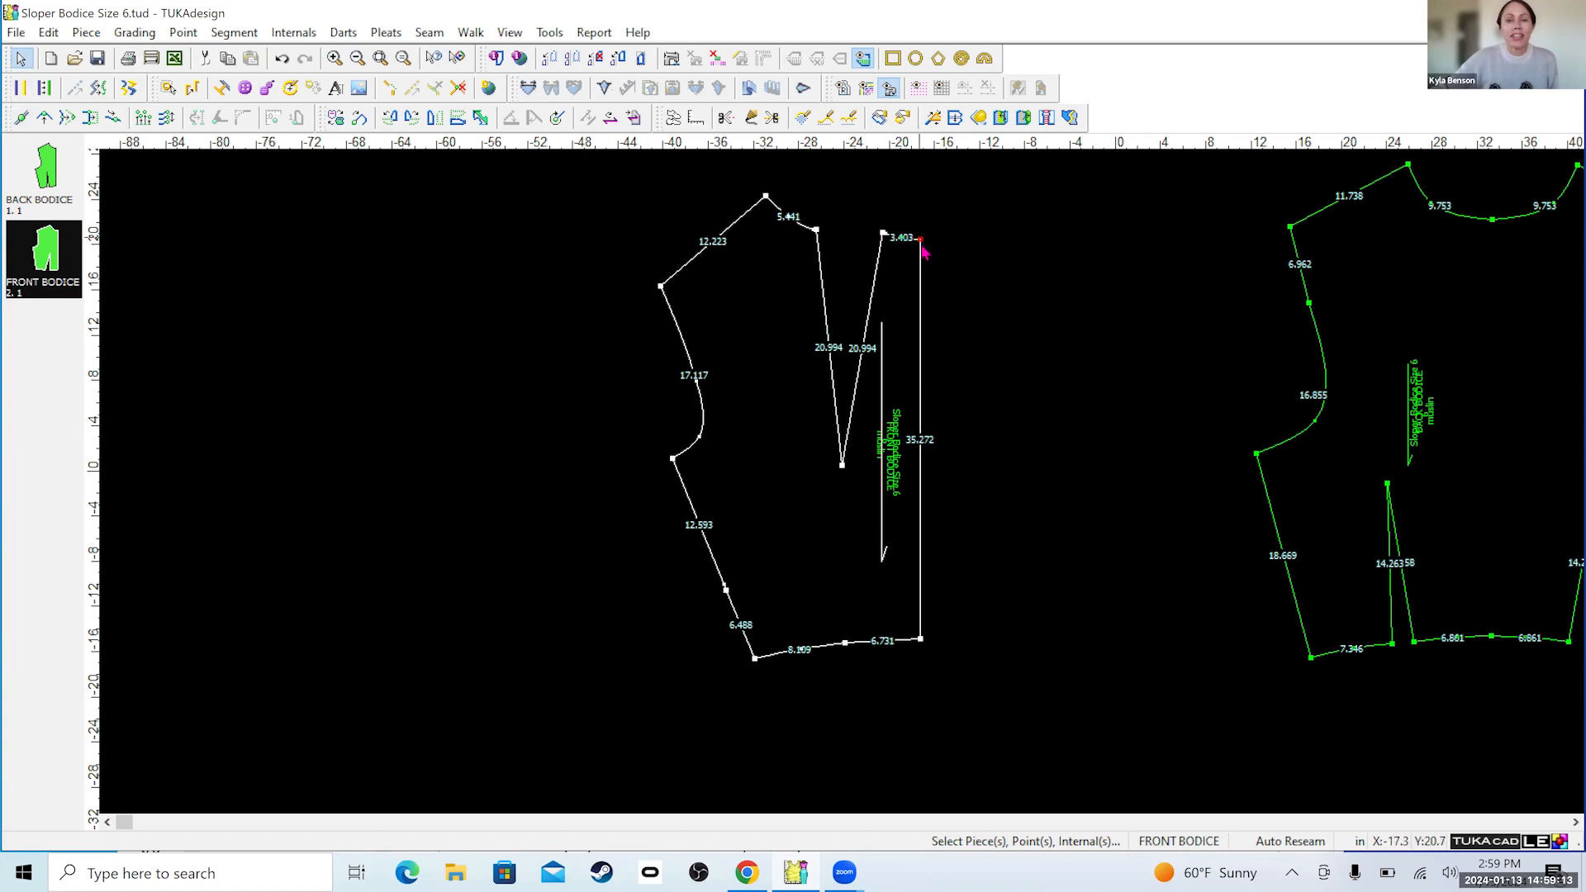
{"action": "double_click", "coordinate": [921, 311]}
{"action": "left_click", "coordinate": [547, 612]}
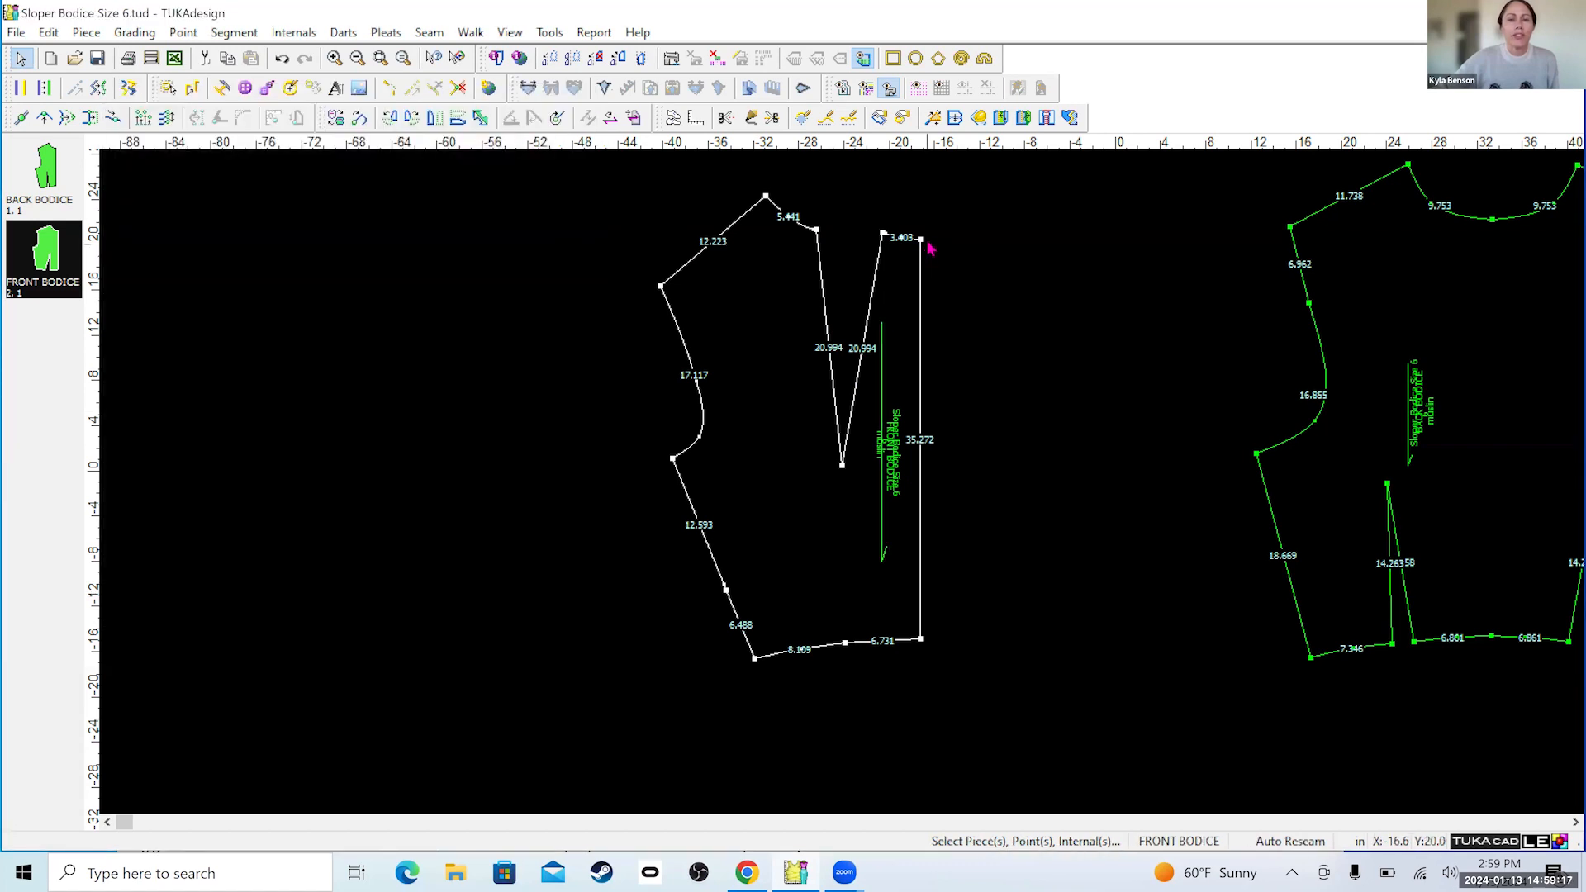
{"action": "left_click", "coordinate": [921, 240]}
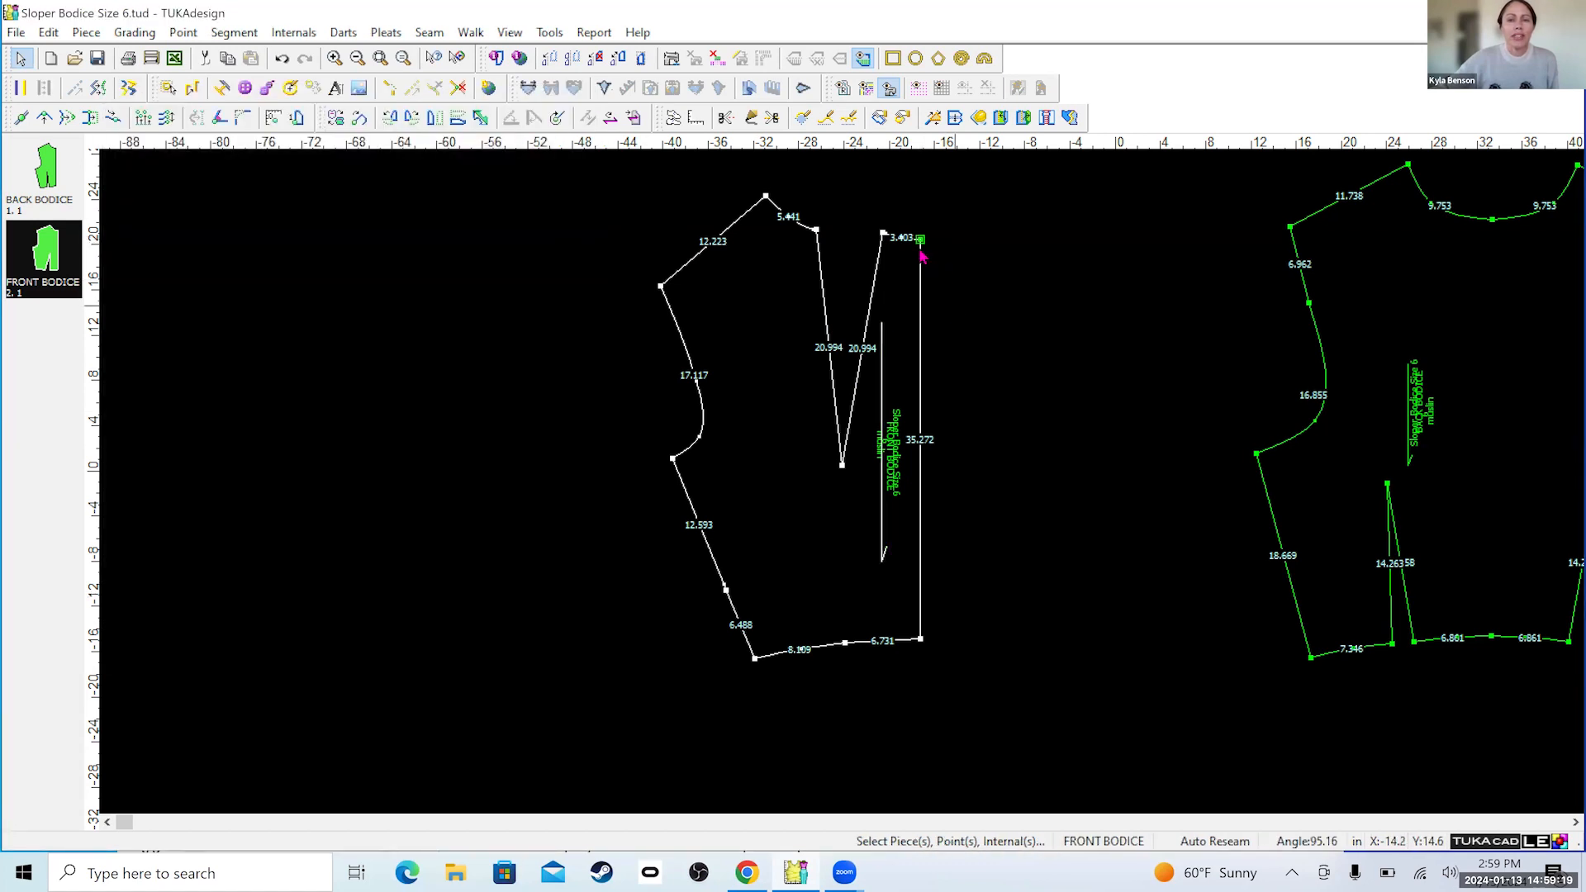
{"action": "left_click", "coordinate": [920, 639]}
{"action": "left_click", "coordinate": [920, 240]}
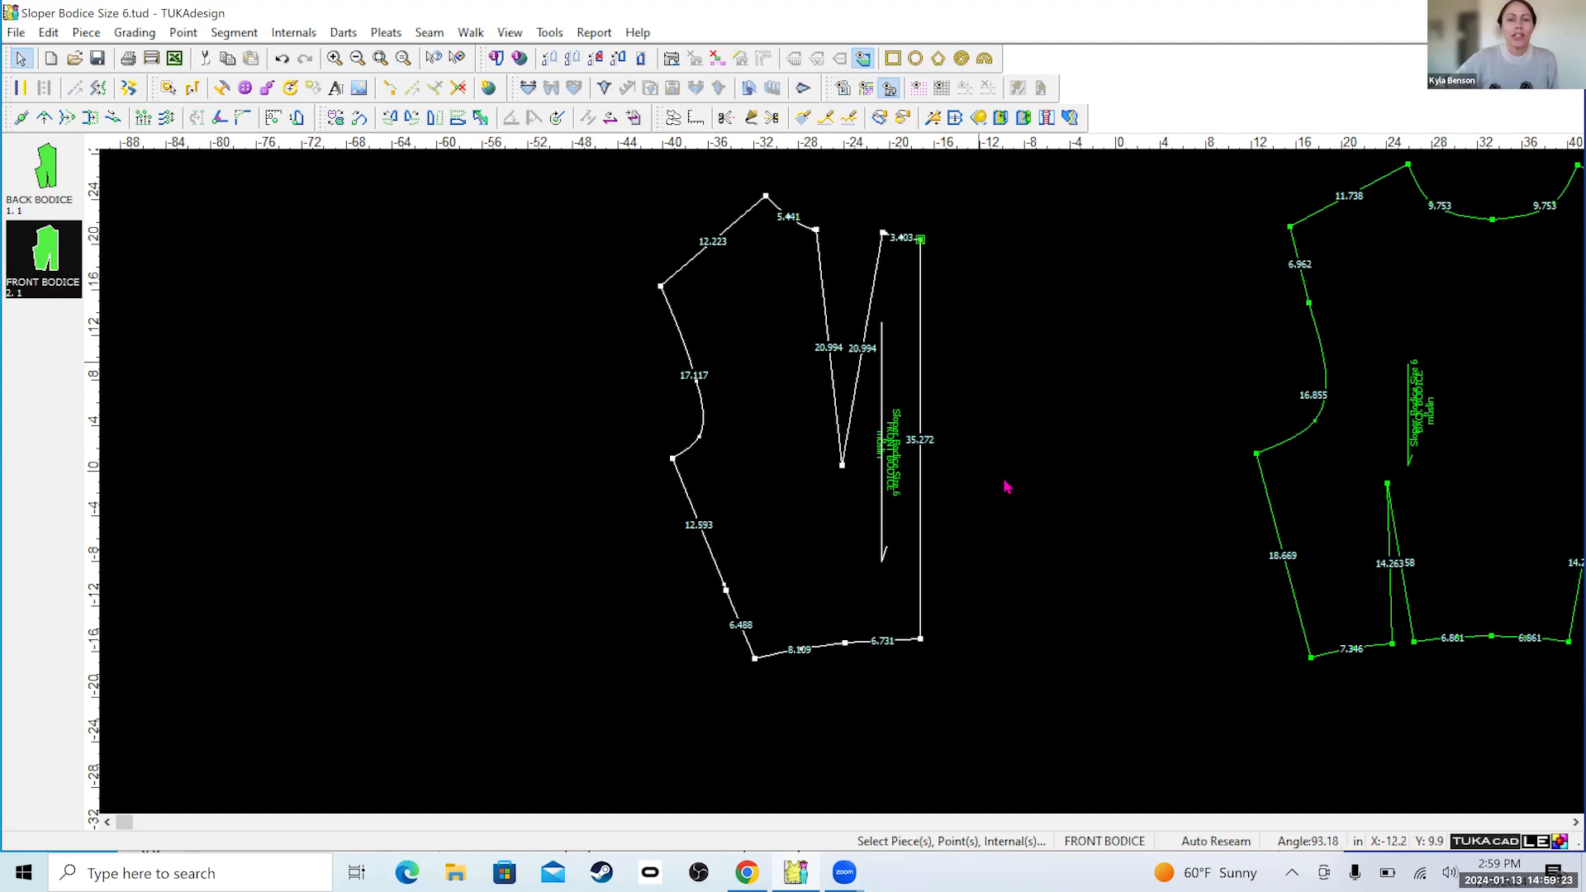
{"action": "left_click", "coordinate": [921, 639]}
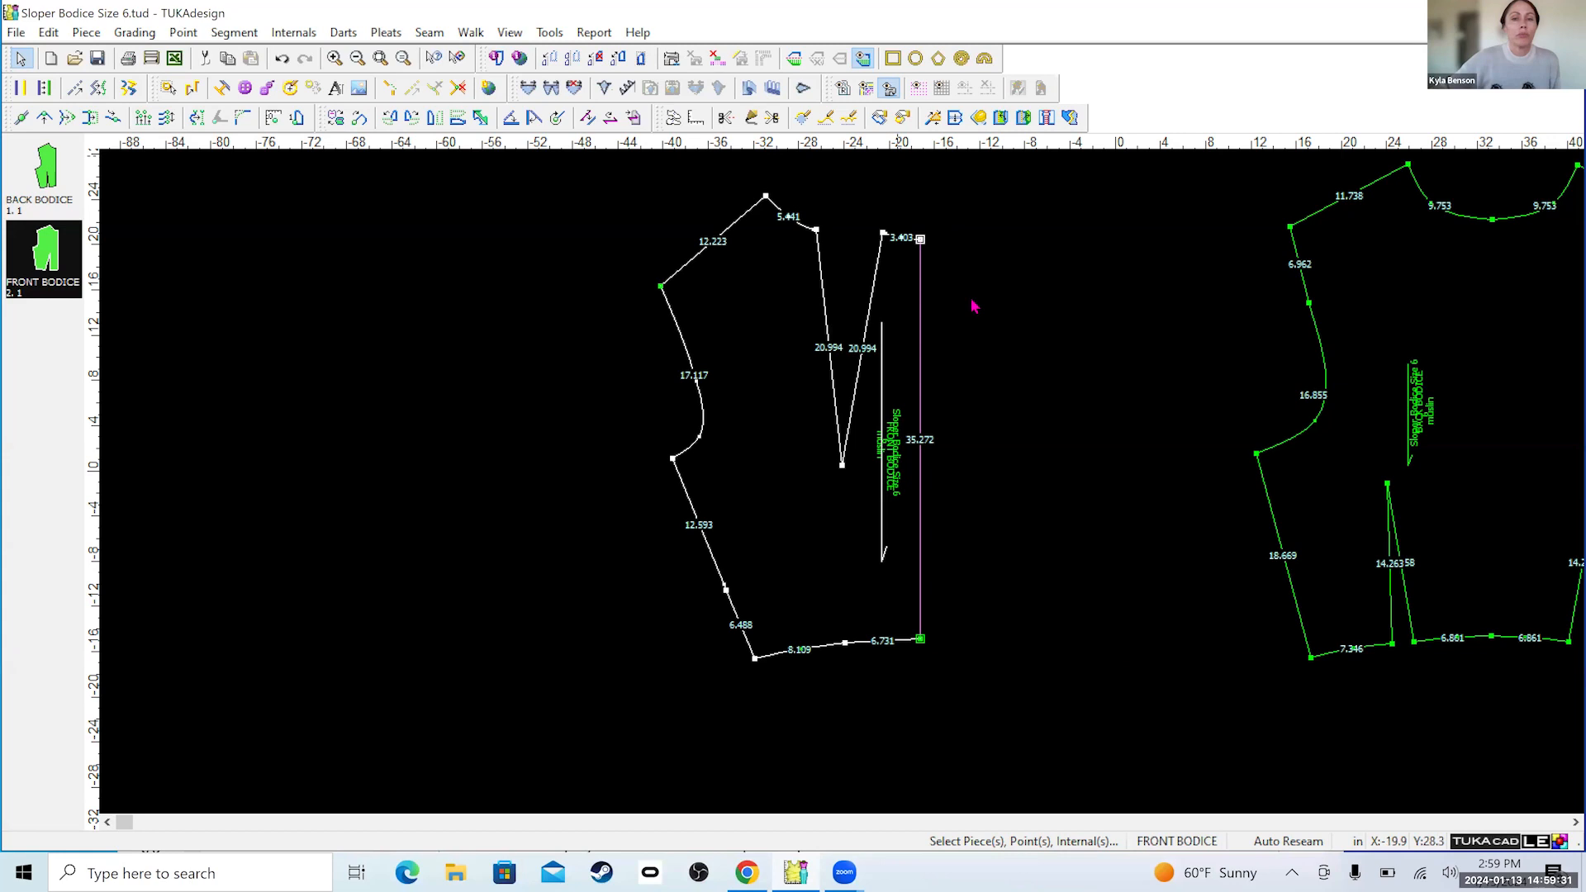
{"action": "left_click", "coordinate": [920, 641]}
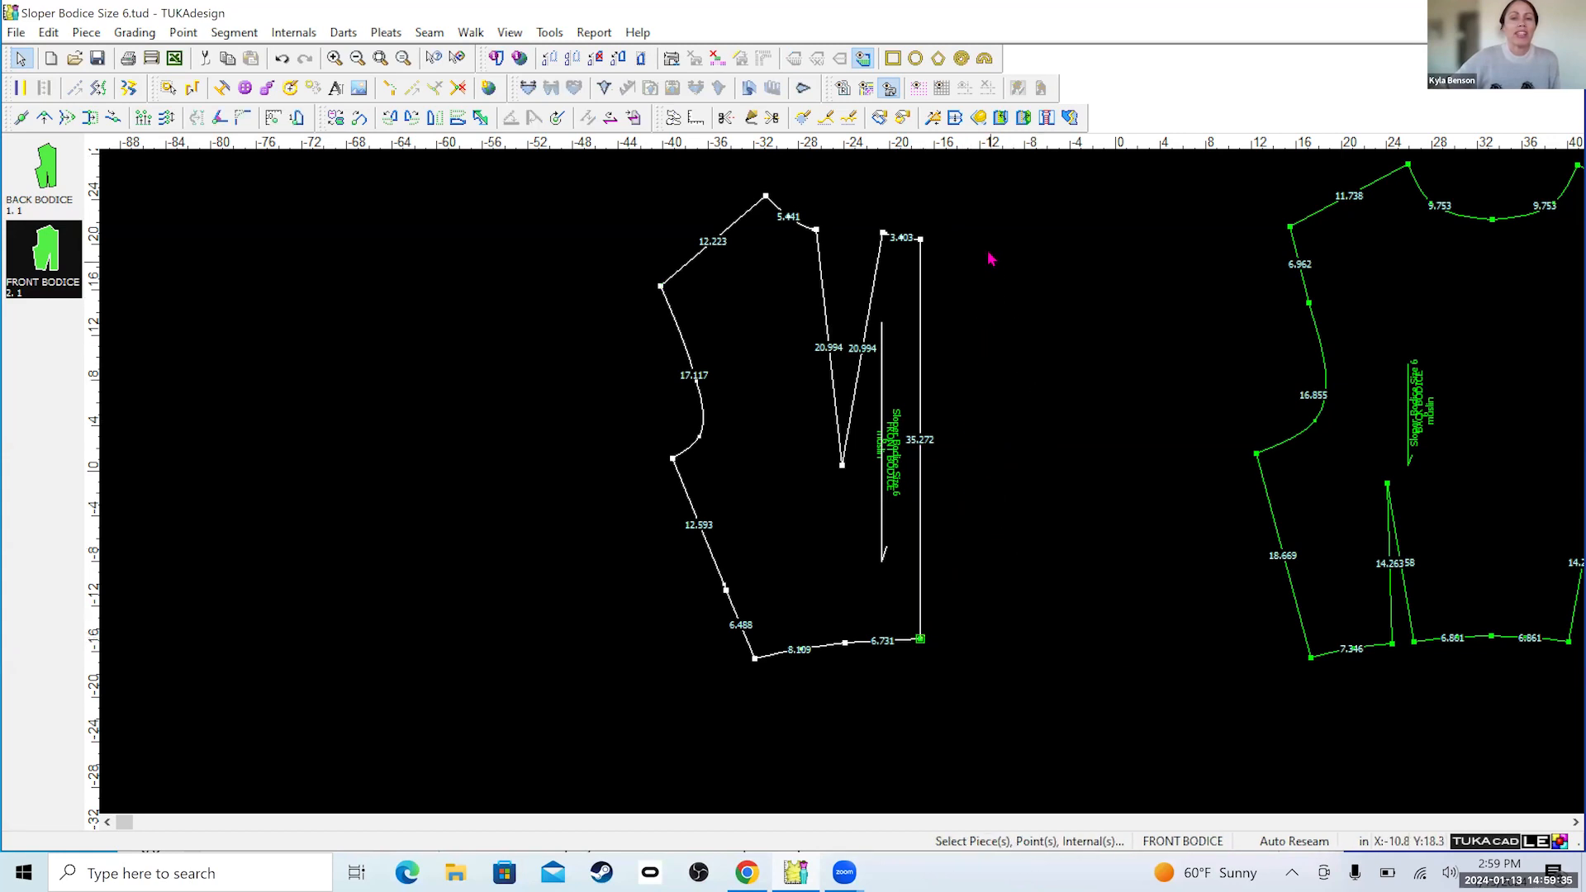
{"action": "left_click", "coordinate": [920, 240]}
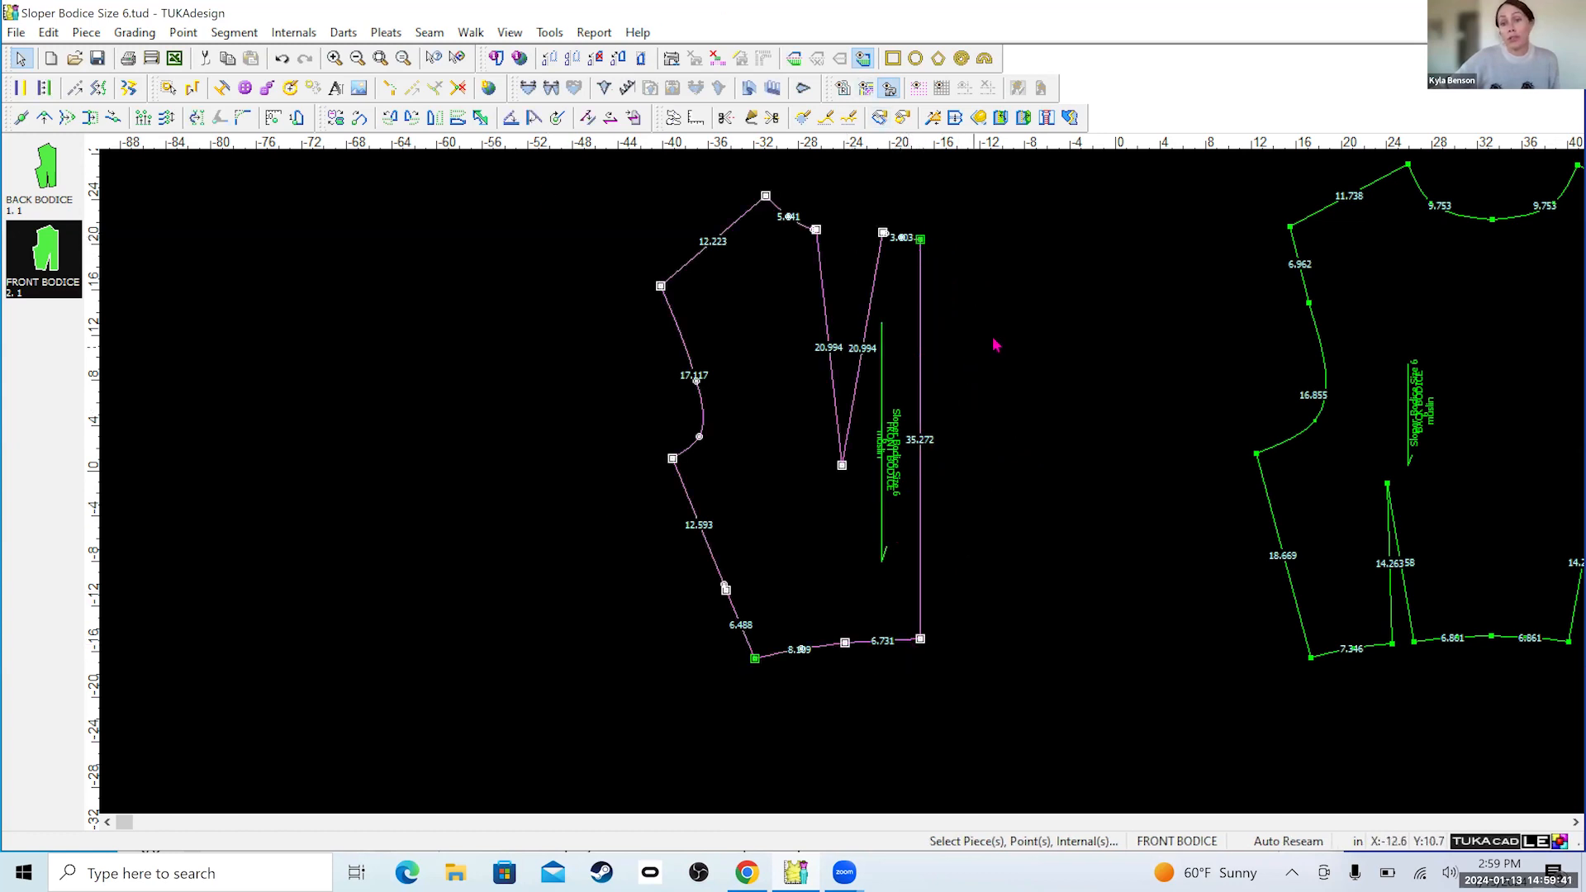
{"action": "left_click", "coordinate": [970, 280]}
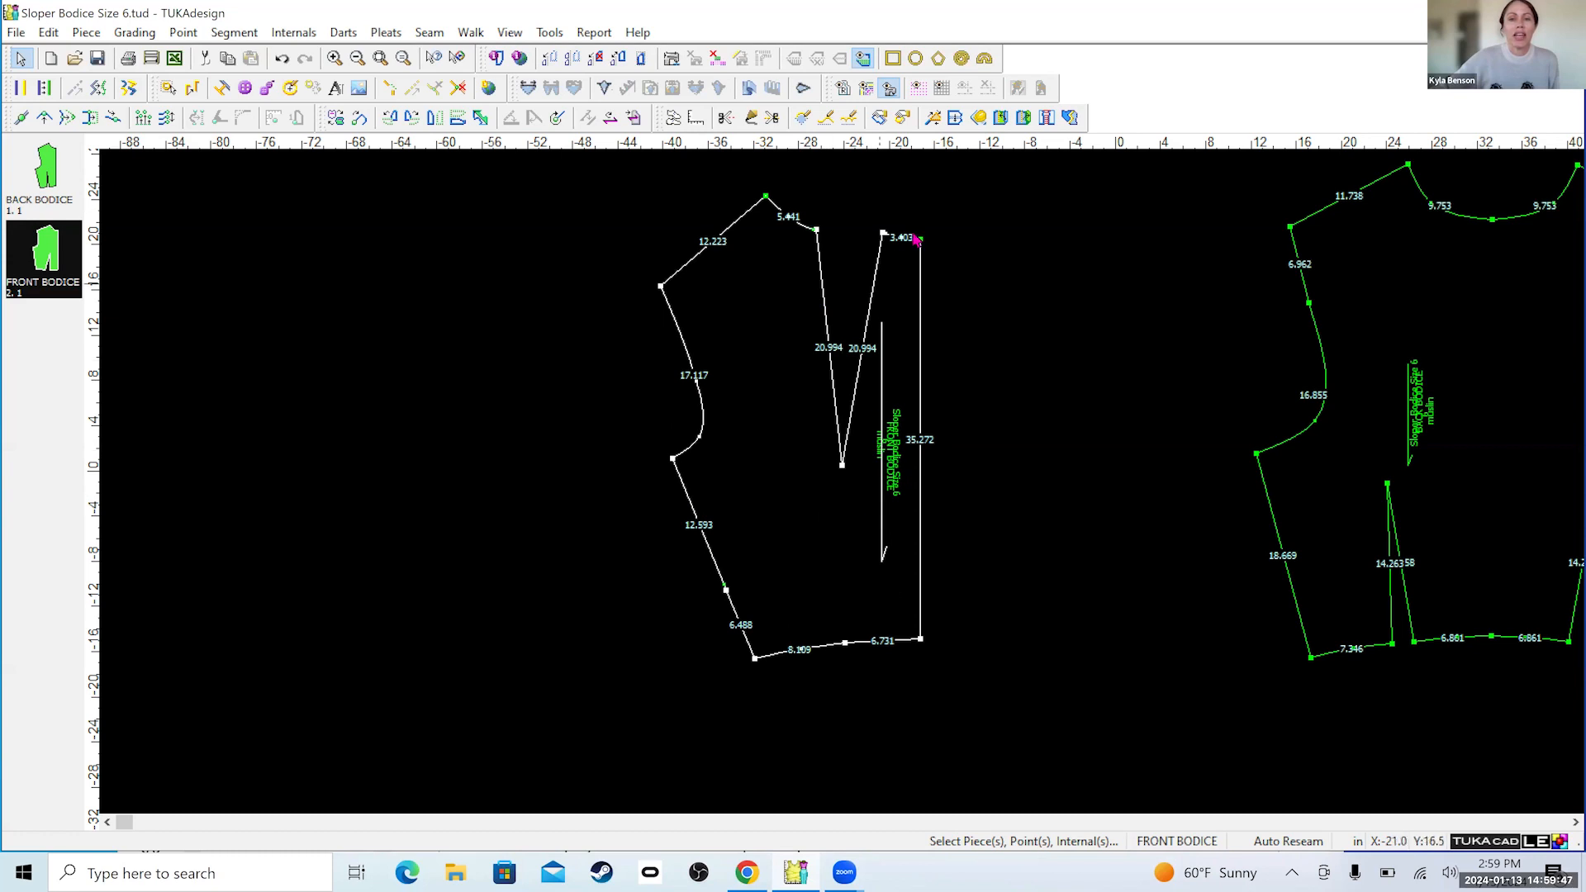
Set the center front line from neckline to waistline as the half-piece line, and toggle the mirrored half off and back on.
{"action": "left_click_drag", "start_coordinate": [920, 240], "coordinate": [920, 640]}
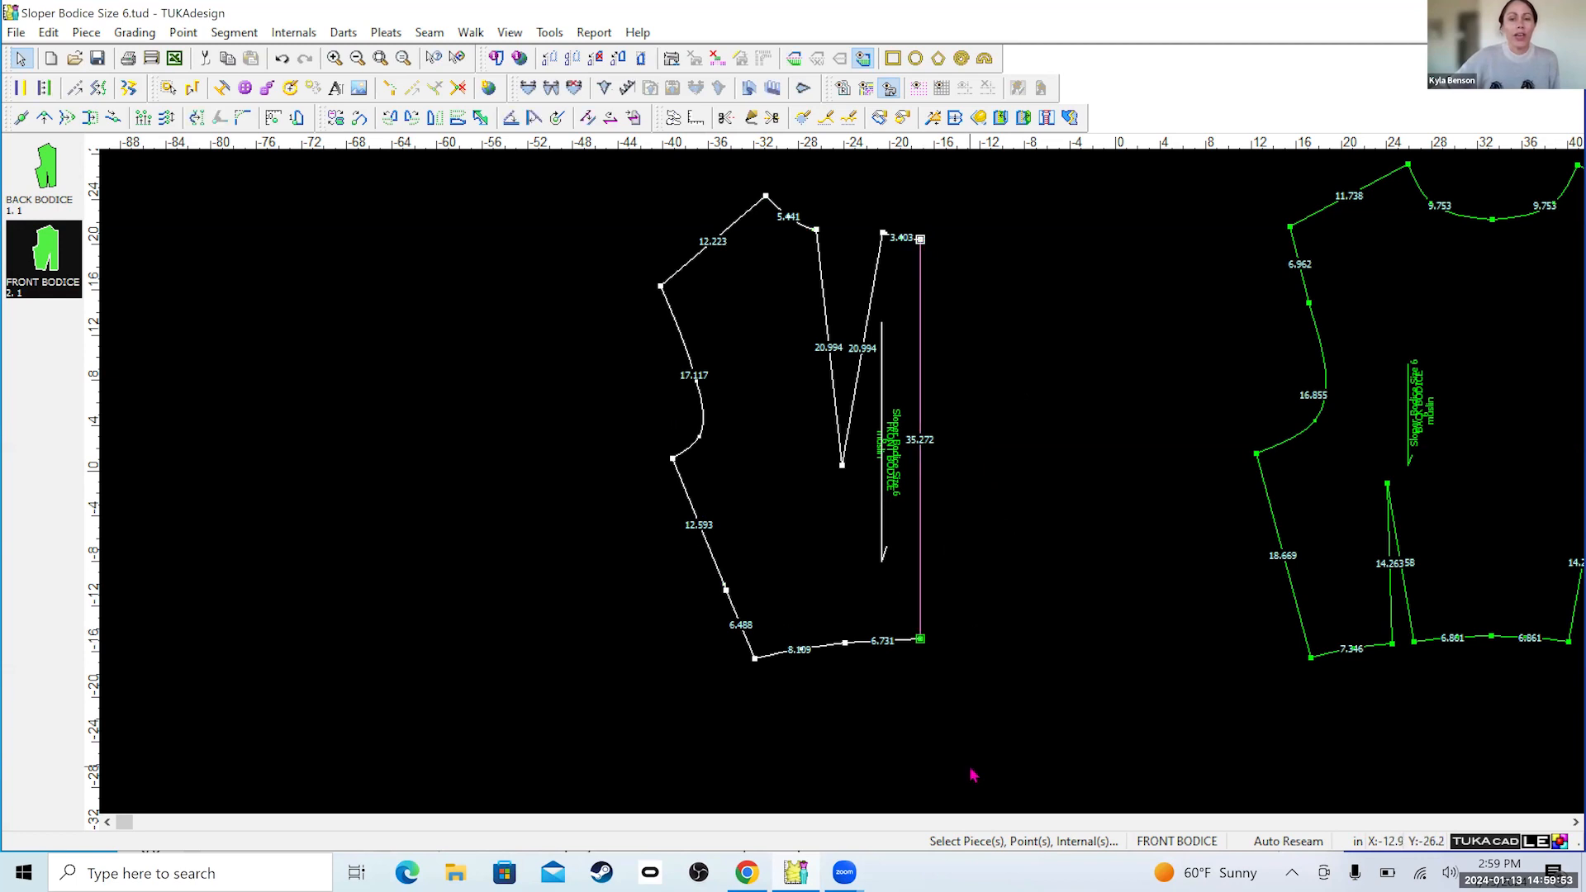
{"action": "left_click", "coordinate": [791, 59]}
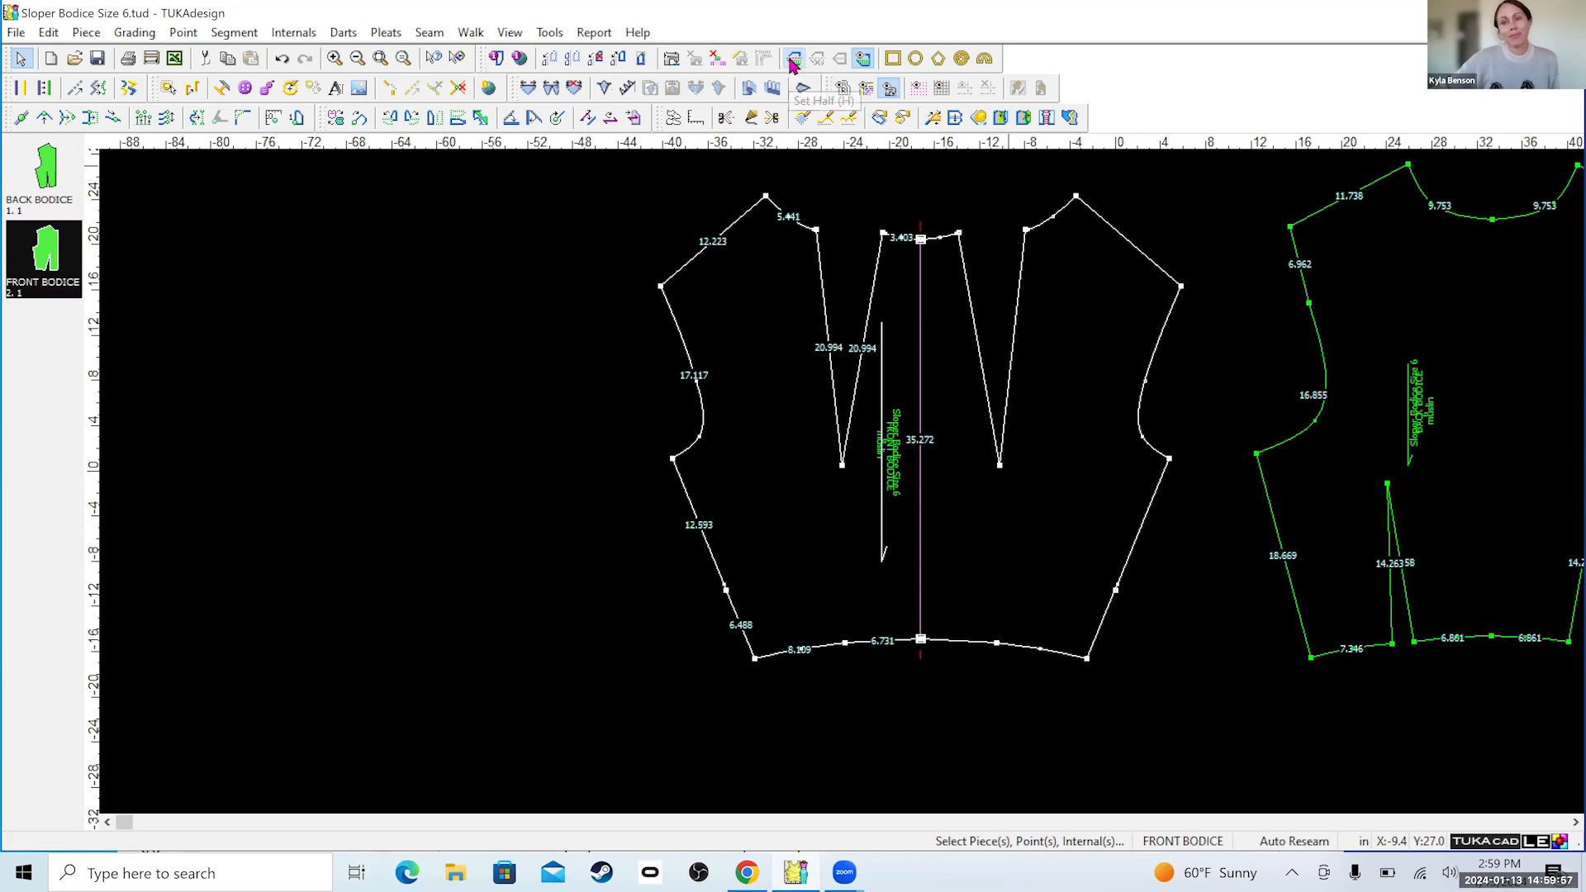
{"action": "left_click", "coordinate": [861, 59]}
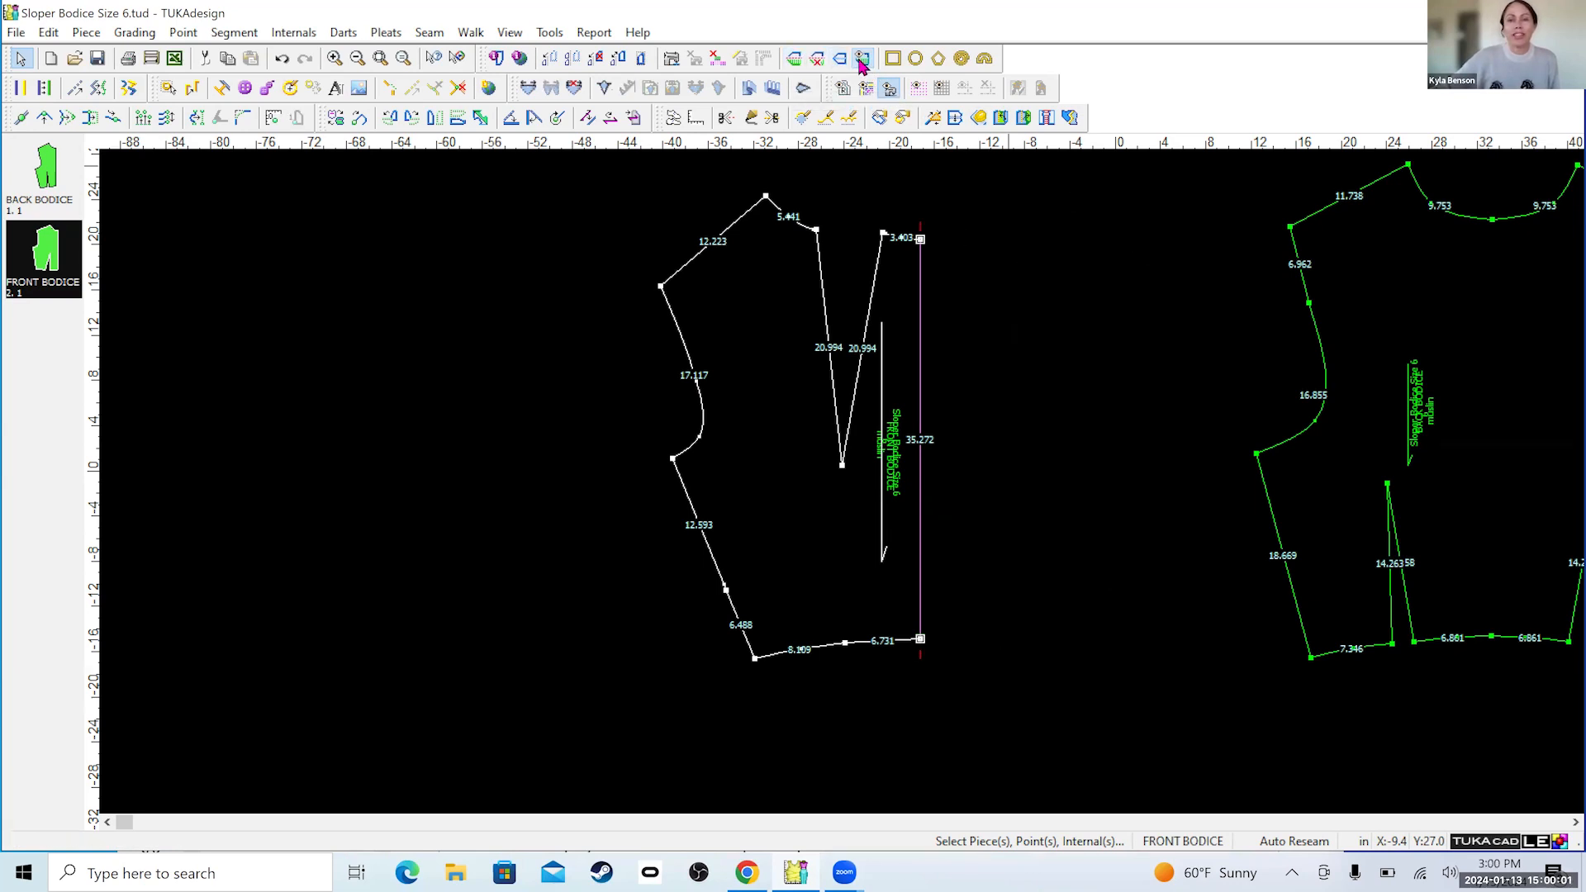
{"action": "left_click", "coordinate": [861, 61]}
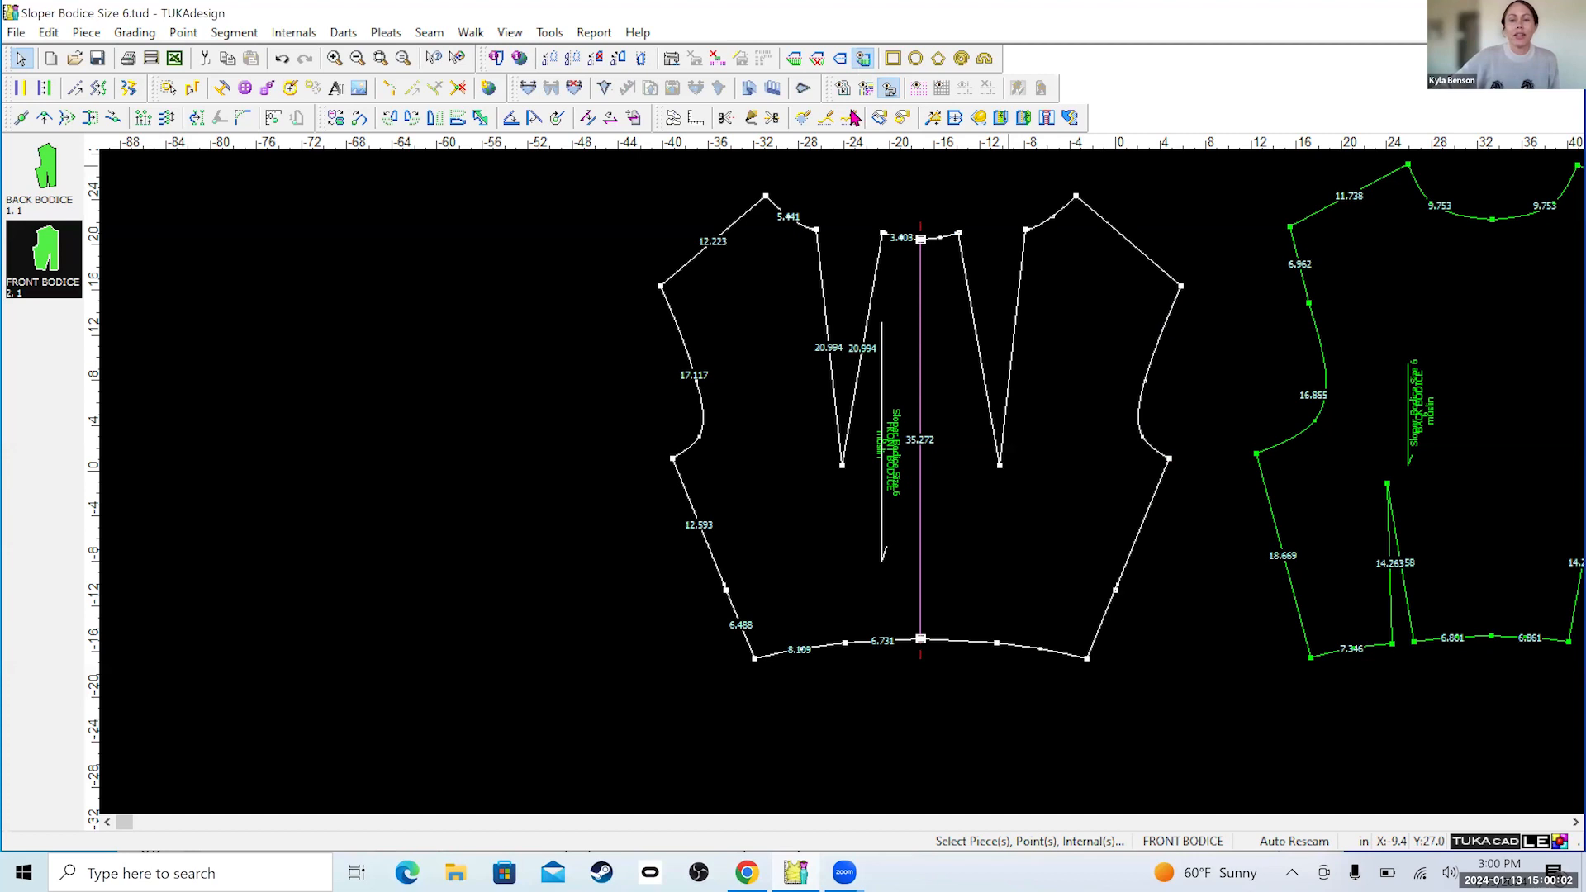
{"action": "left_click", "coordinate": [939, 699]}
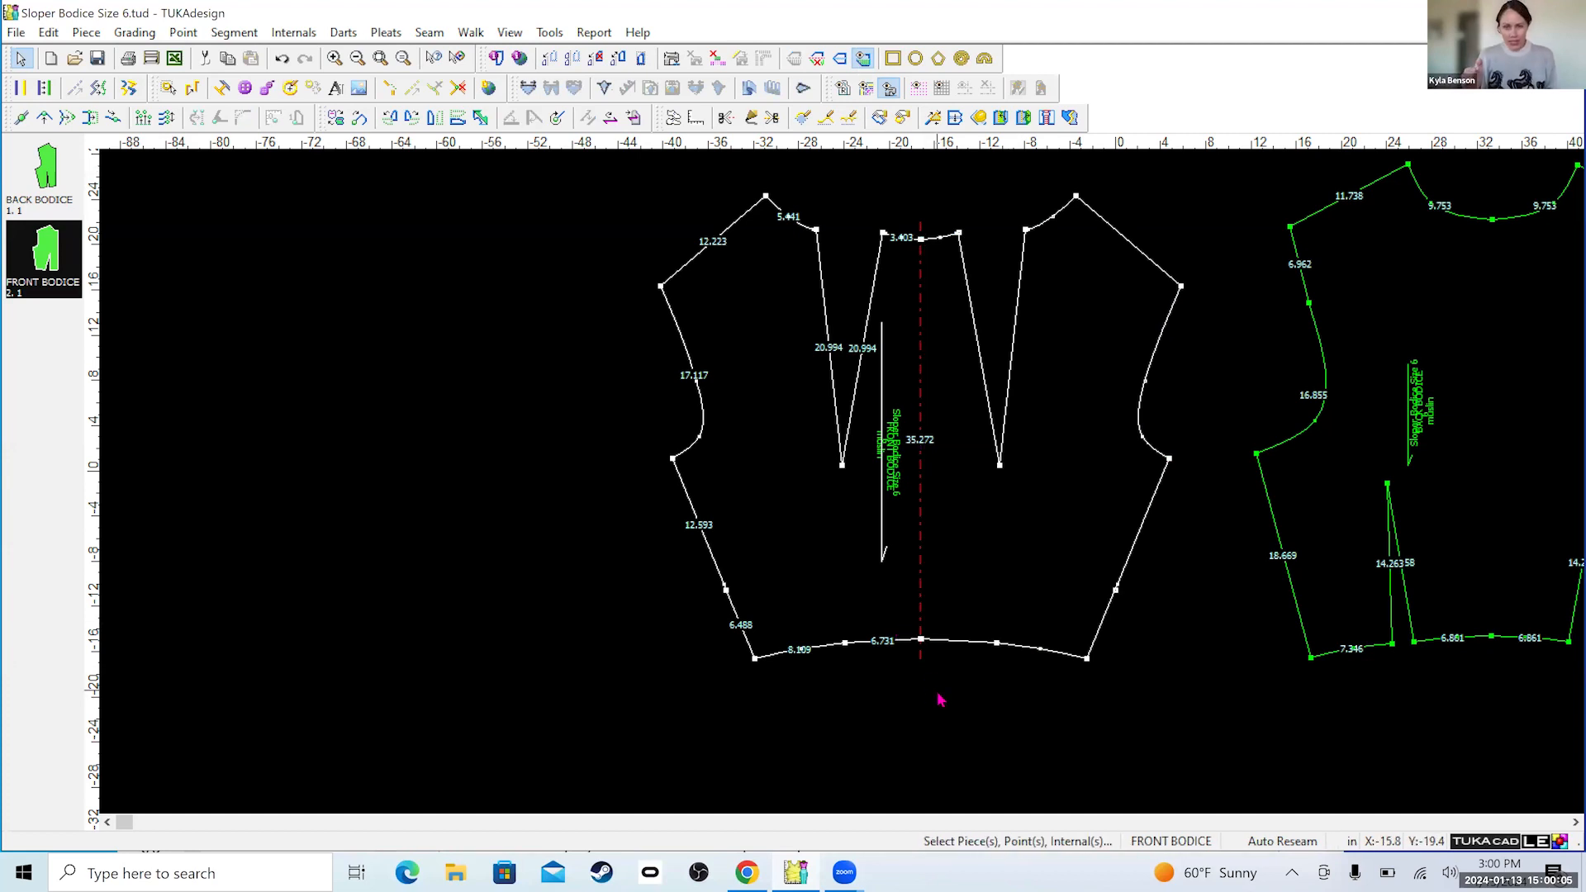